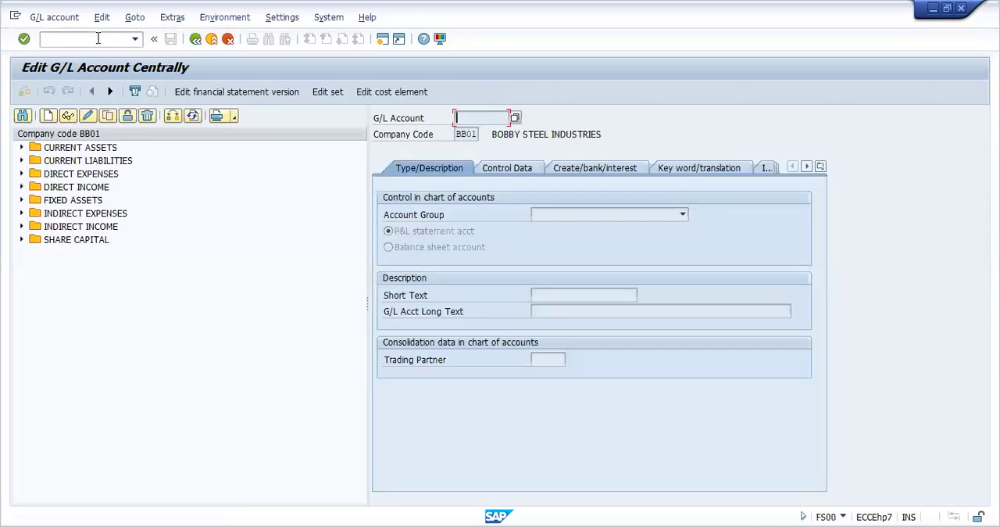
Change the company code of the account list to PRAA
{"action": "left_click", "coordinate": [172, 116]}
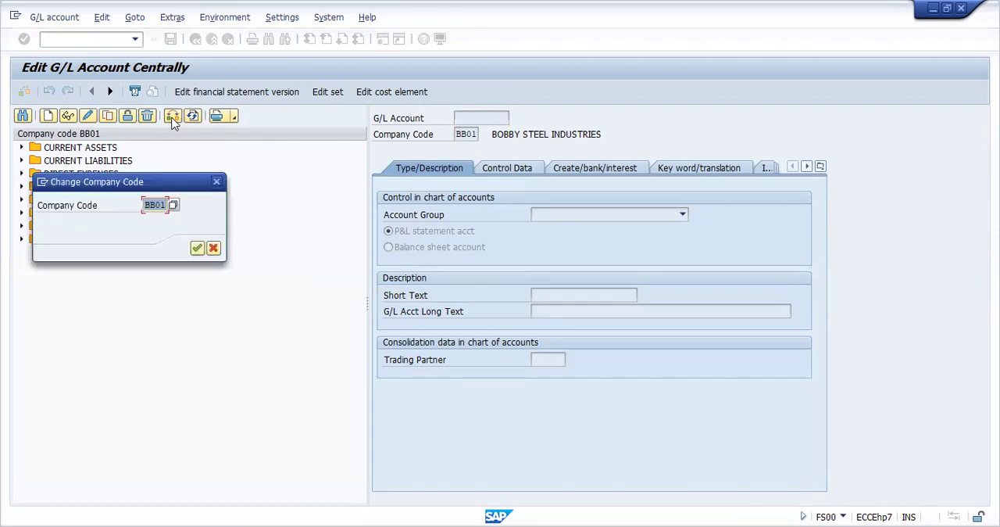
{"action": "key", "text": "BackSpace"}
{"action": "type", "text": "praa"}
{"action": "key", "text": "Return"}
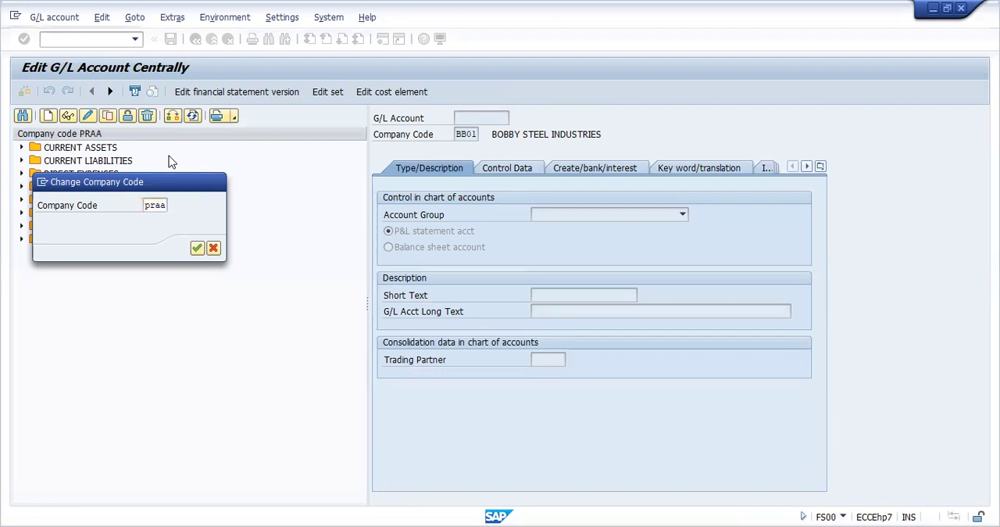
Expand every account group of company code PRAA, from Current Assets to Share Capital, to examine the existing G/L accounts
{"action": "left_click", "coordinate": [22, 149]}
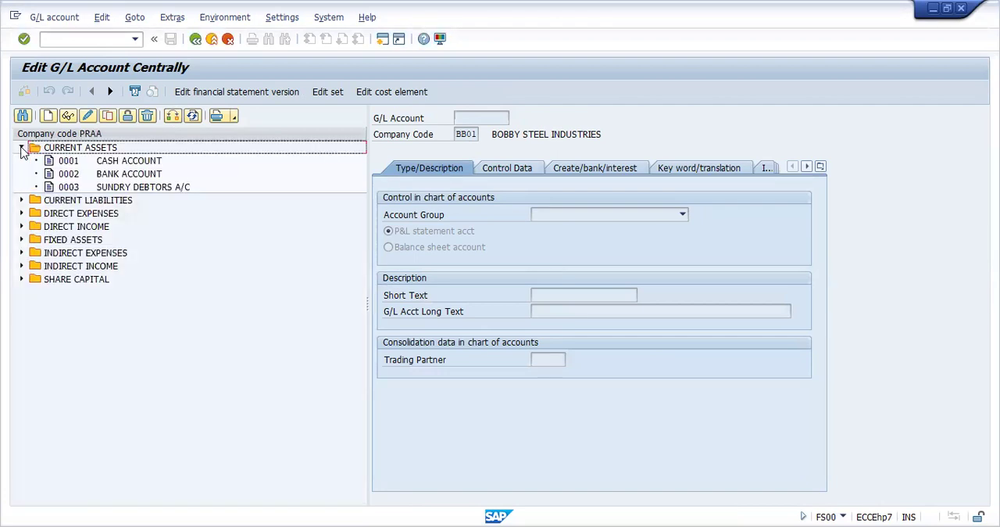
{"action": "left_click", "coordinate": [22, 200]}
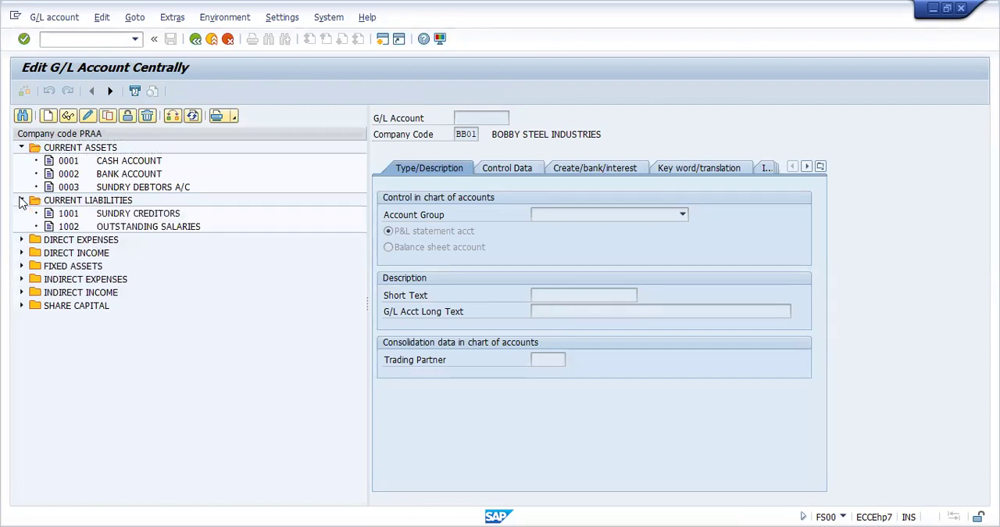
{"action": "left_click", "coordinate": [22, 240]}
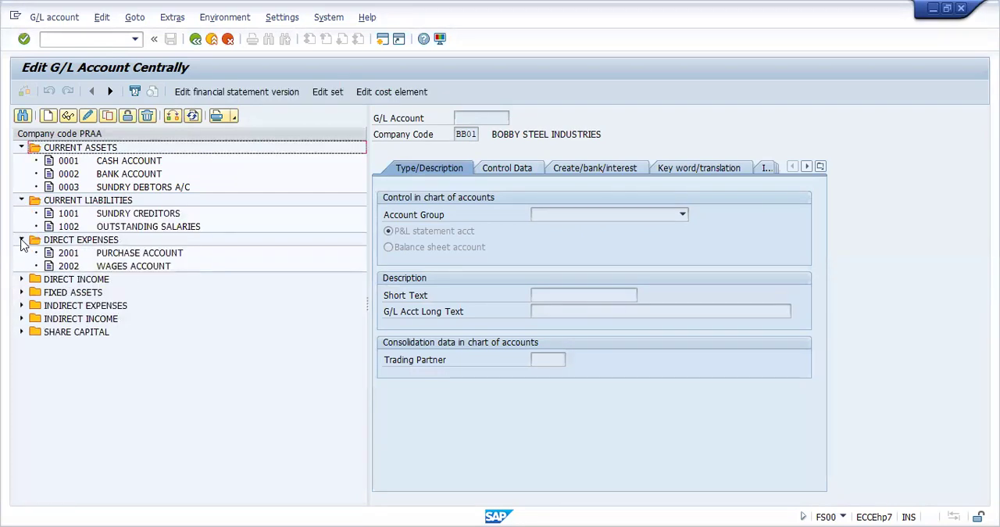
{"action": "left_click", "coordinate": [22, 279]}
{"action": "left_click", "coordinate": [22, 305]}
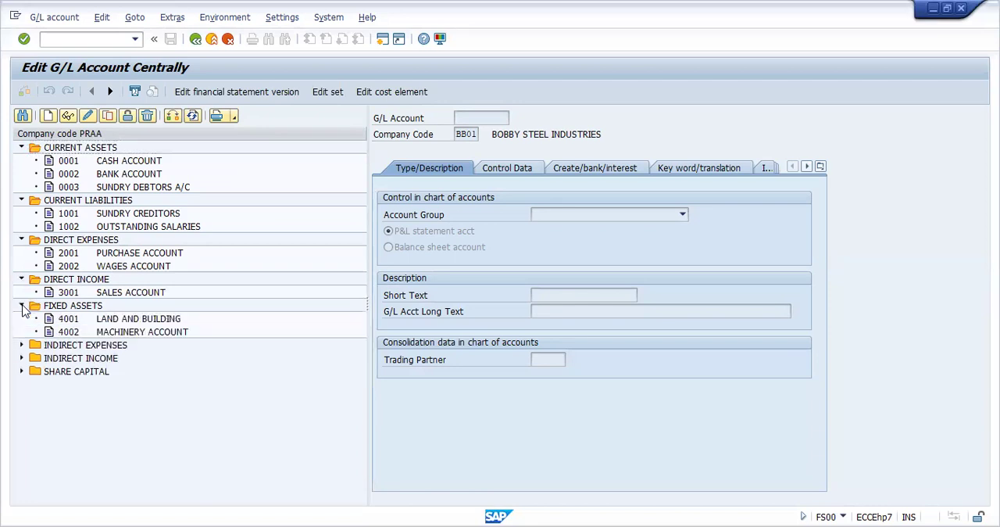
{"action": "left_click", "coordinate": [22, 344]}
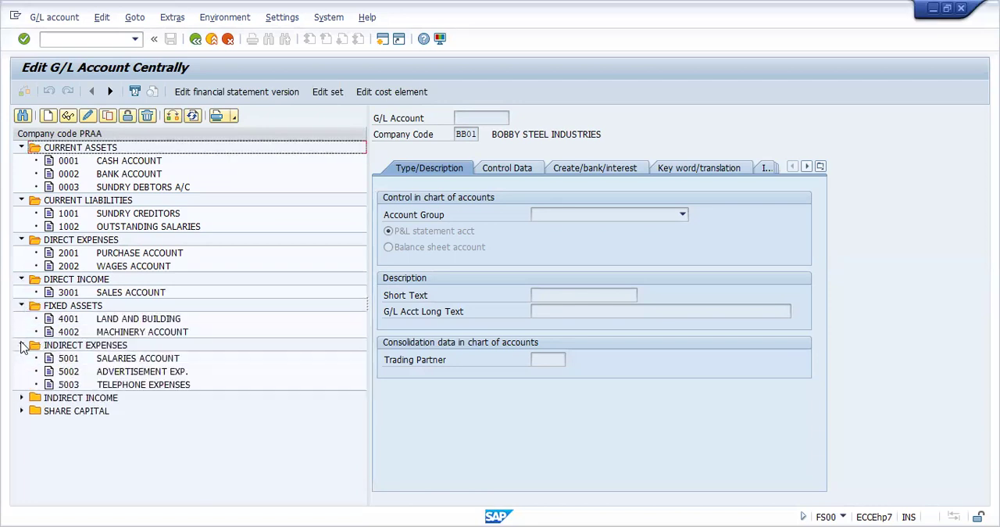
{"action": "left_click", "coordinate": [21, 398]}
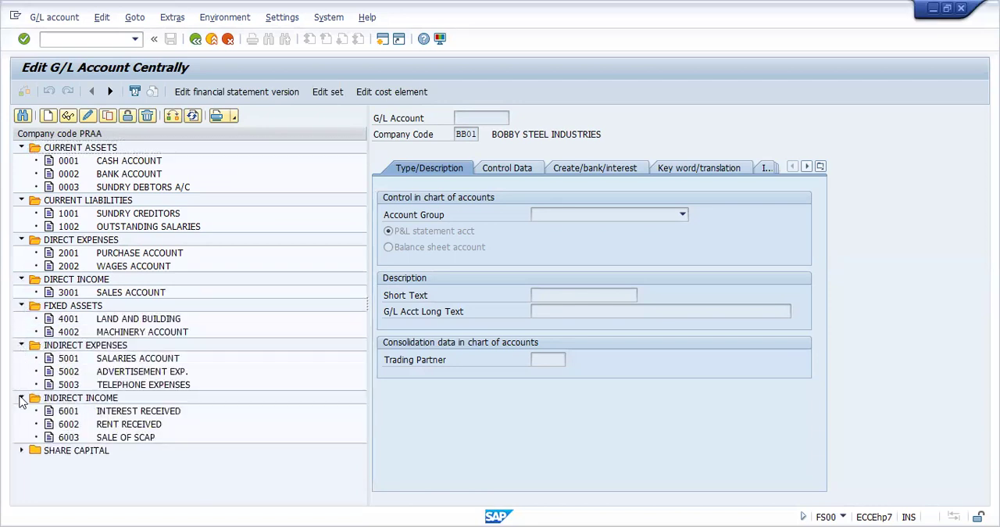
{"action": "left_click", "coordinate": [22, 450]}
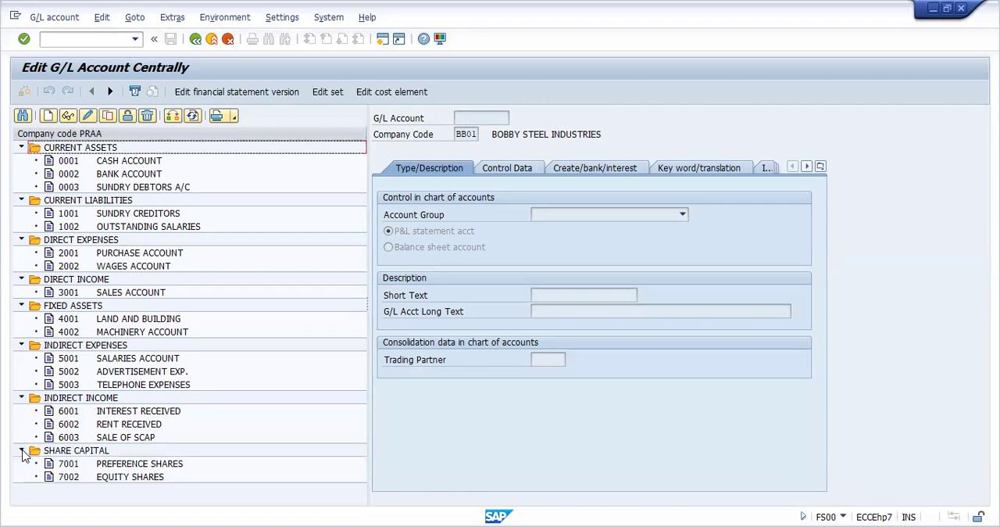
Start creating G/L account 1003 in company code BB01
{"action": "left_click", "coordinate": [48, 116]}
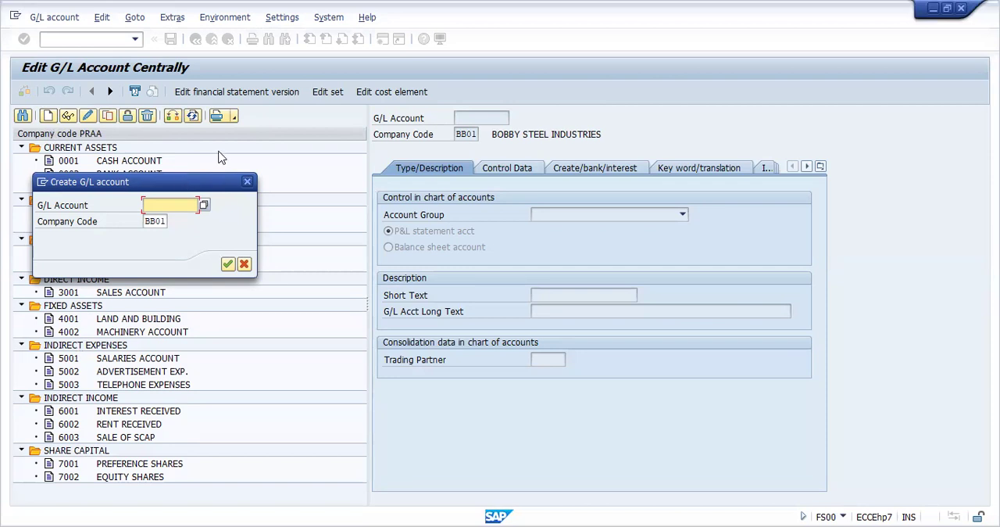
{"action": "left_click_drag", "start_coordinate": [207, 179], "coordinate": [324, 140]}
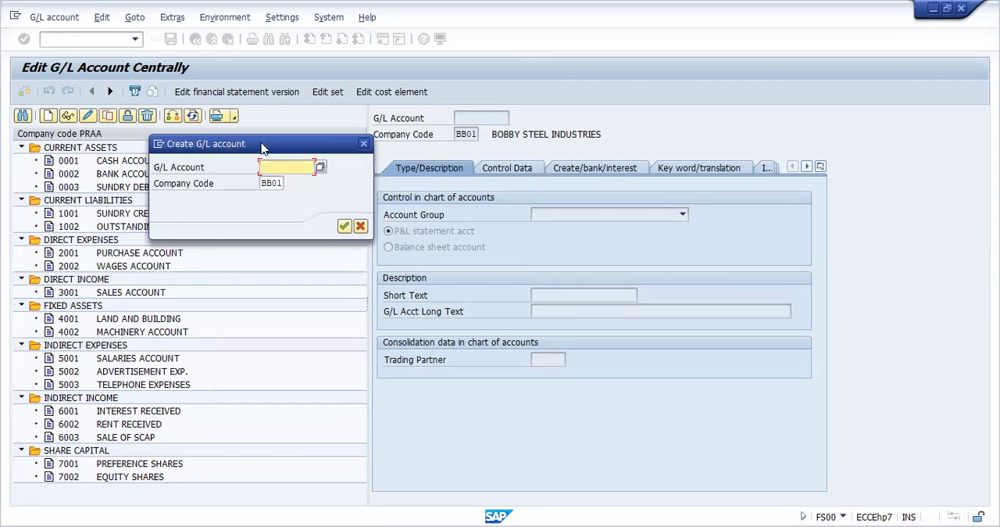
{"action": "left_click_drag", "start_coordinate": [272, 146], "coordinate": [347, 125]}
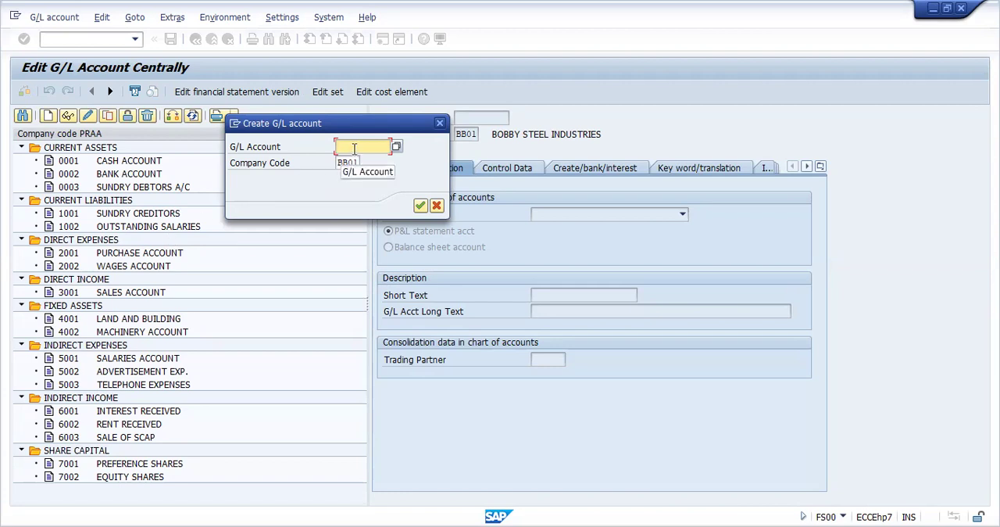
{"action": "type", "text": "1003"}
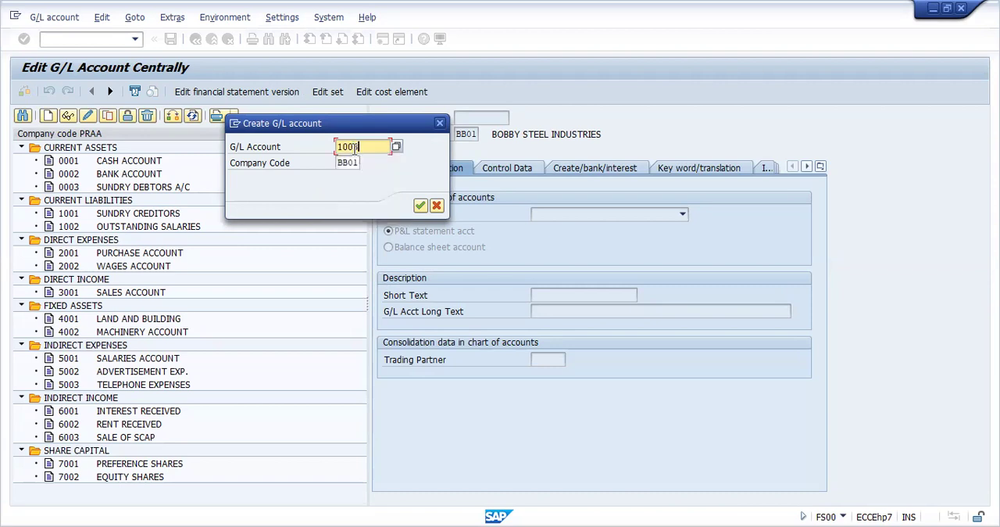
{"action": "key", "text": "Return"}
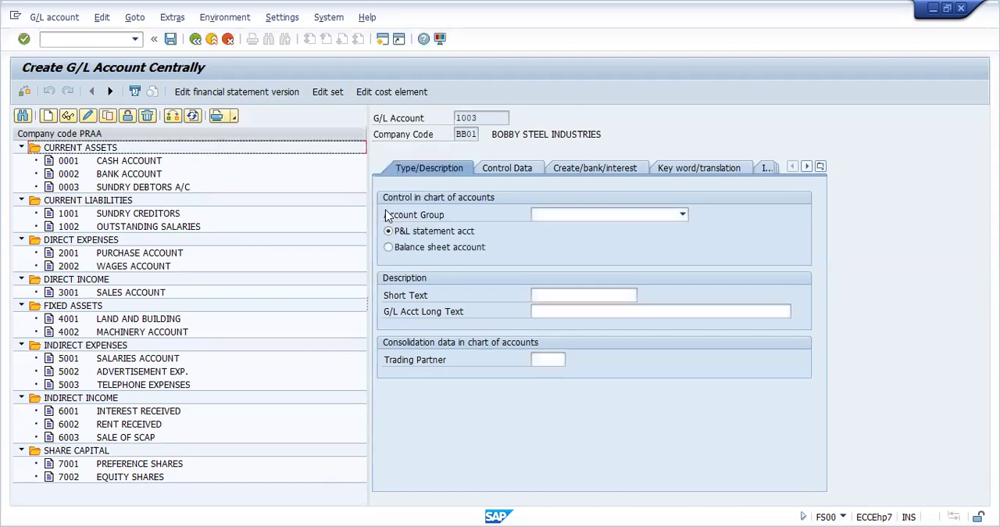
Assign G/L account 1003 to the Current Liabilities account group and make it a balance sheet account
{"action": "left_click", "coordinate": [637, 220]}
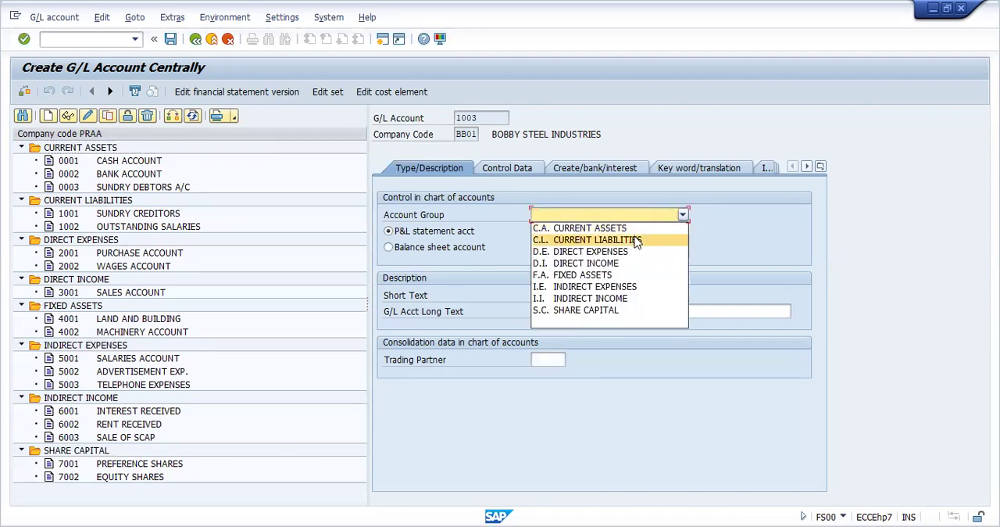
{"action": "left_click", "coordinate": [637, 240]}
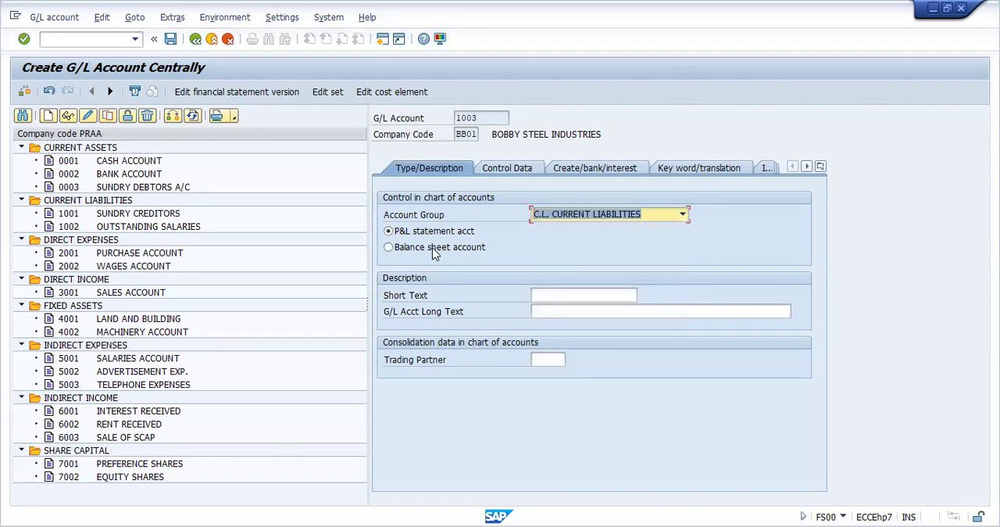
{"action": "left_click", "coordinate": [390, 249]}
Enter TAXES DUE in capitals as the short text of G/L account 1003
{"action": "left_click", "coordinate": [549, 297]}
{"action": "type", "text": "taxes due"}
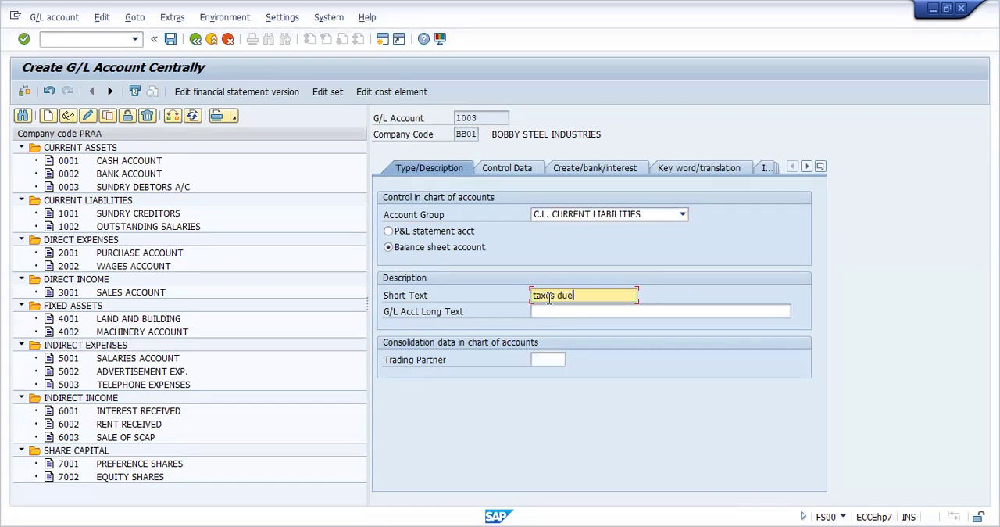
{"action": "key", "text": "BackSpace"}
{"action": "key", "text": "BackSpace"}
{"action": "key", "text": "BackSpace"}
{"action": "key", "text": "BackSpace"}
{"action": "key", "text": "BackSpace"}
{"action": "key", "text": "BackSpace"}
{"action": "key", "text": "BackSpace"}
{"action": "key", "text": "BackSpace"}
{"action": "key", "text": "BackSpace"}
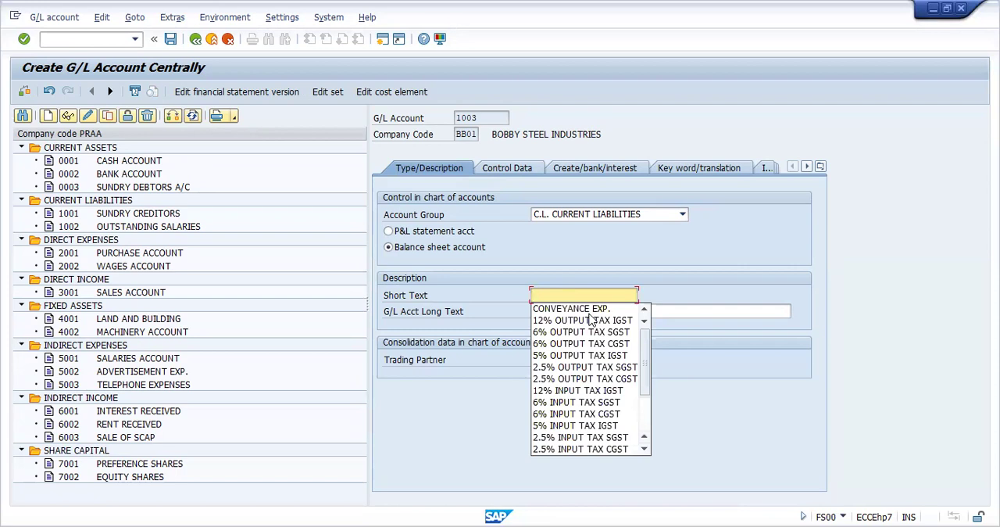
{"action": "type", "text": "TAXES"}
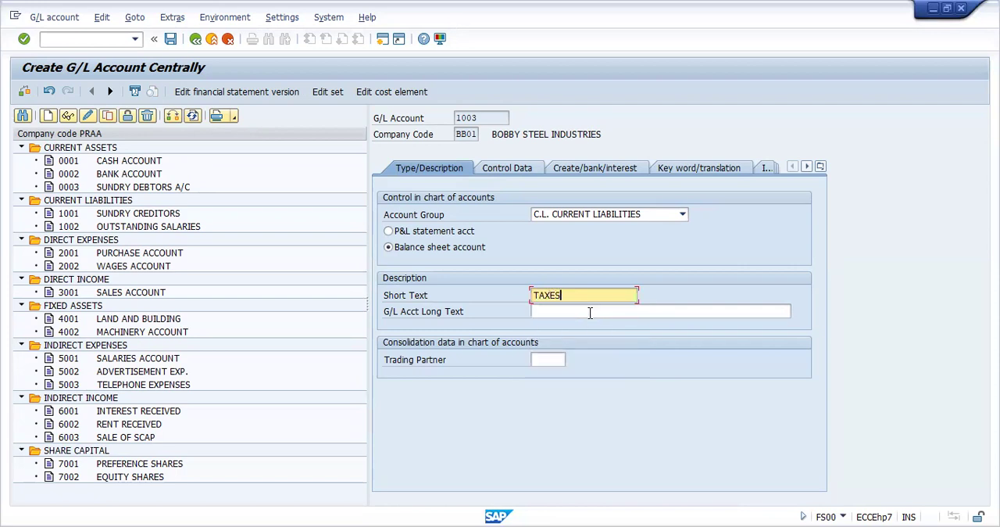
{"action": "type", "text": " DUE"}
In the control data, enable only balances in local currency and line item display, and set sort key 001 (Posting date)
{"action": "left_click", "coordinate": [510, 173]}
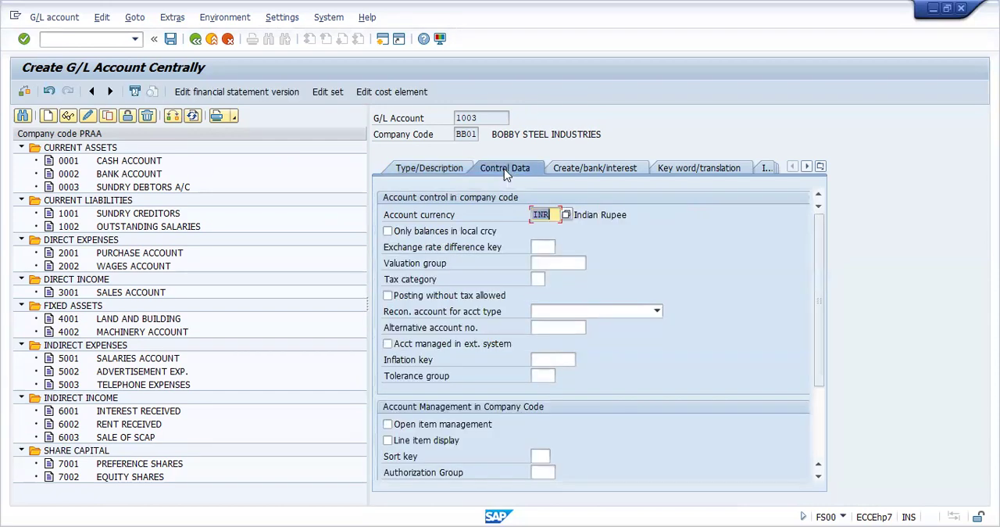
{"action": "left_click", "coordinate": [387, 231]}
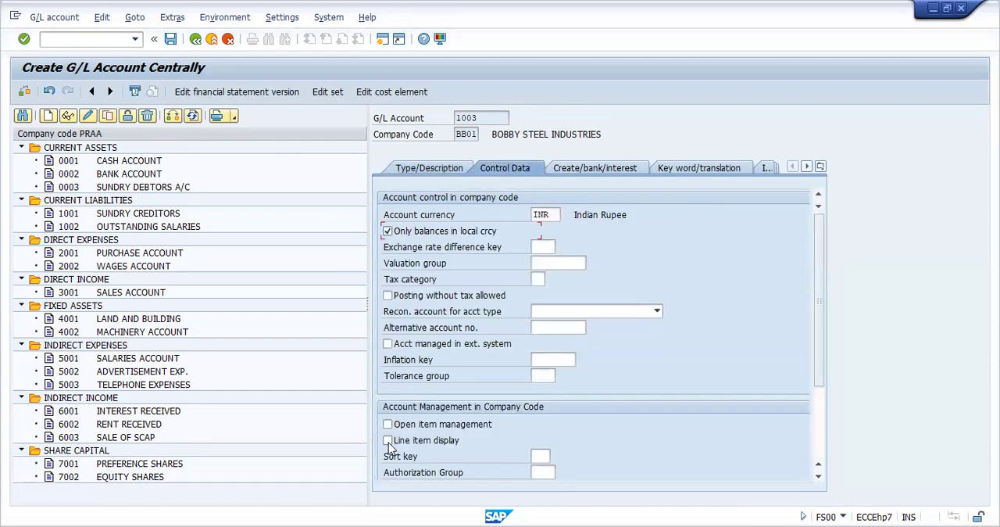
{"action": "left_click", "coordinate": [388, 441]}
{"action": "left_click", "coordinate": [541, 454]}
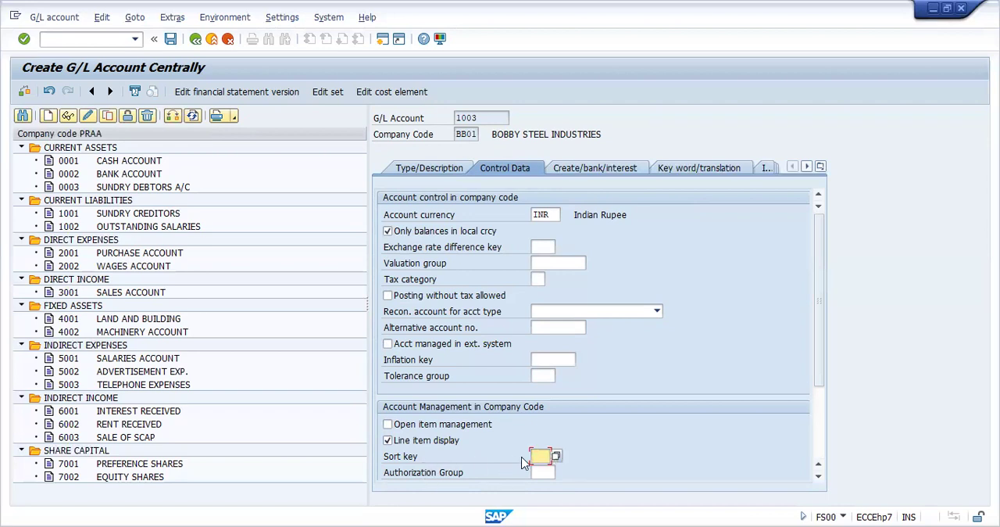
{"action": "left_click", "coordinate": [556, 456]}
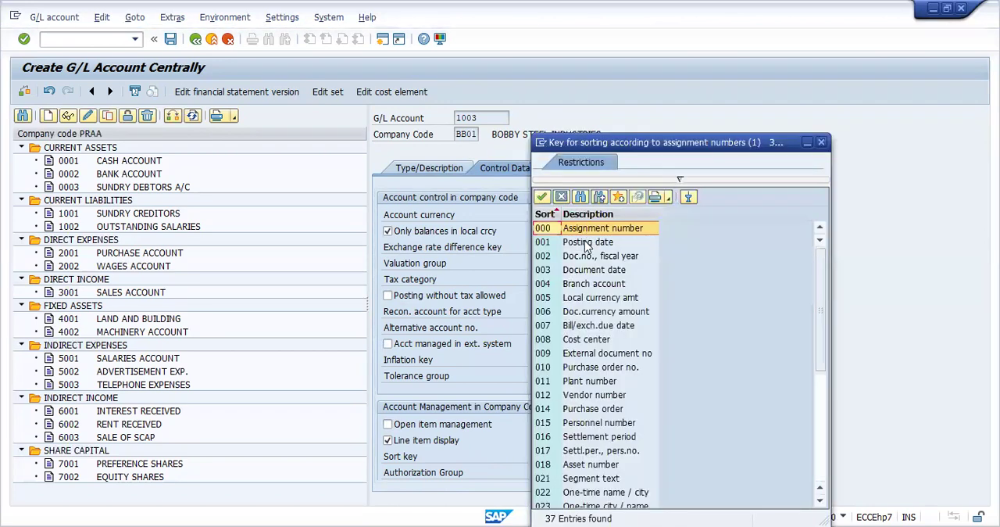
{"action": "double_click", "coordinate": [586, 245]}
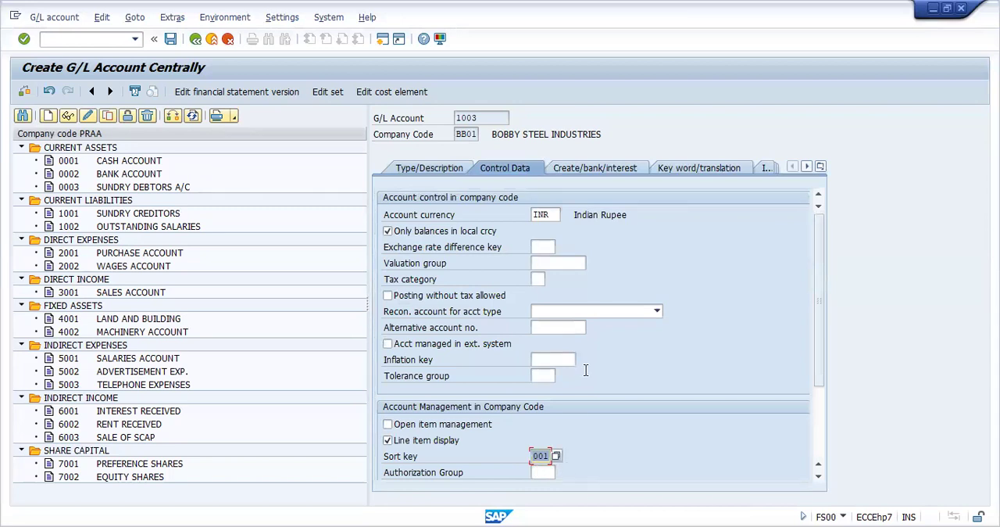
Set the field status group to 1B and save G/L account 1003
{"action": "left_click", "coordinate": [596, 168]}
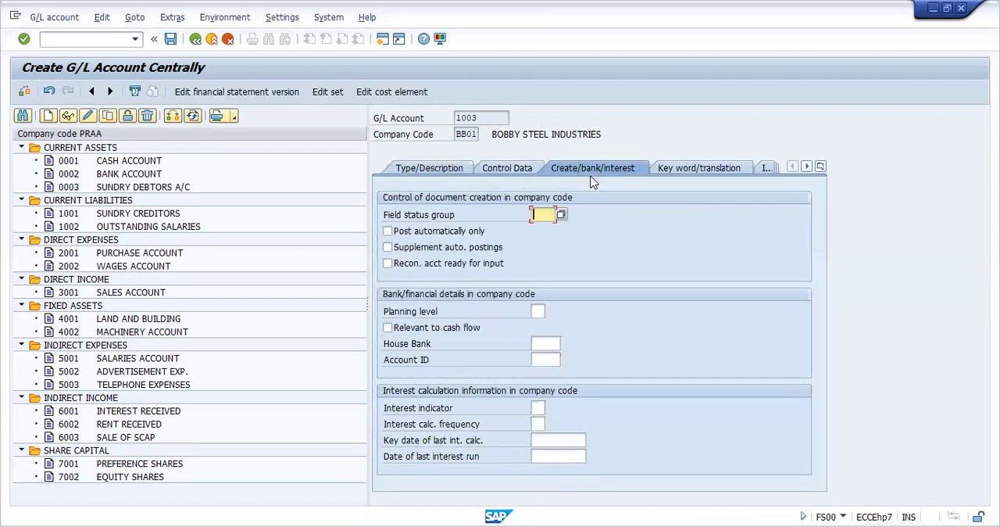
{"action": "left_click", "coordinate": [561, 214]}
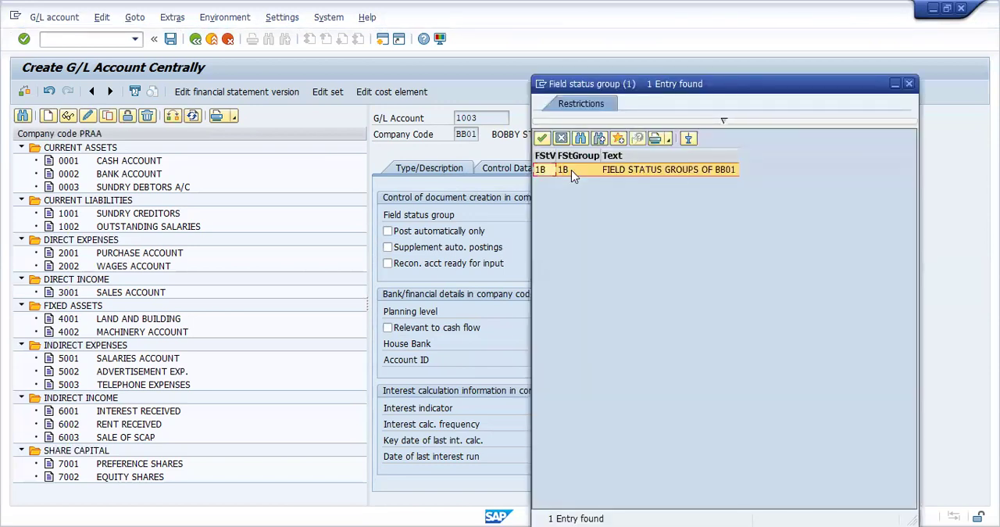
{"action": "left_click", "coordinate": [571, 169]}
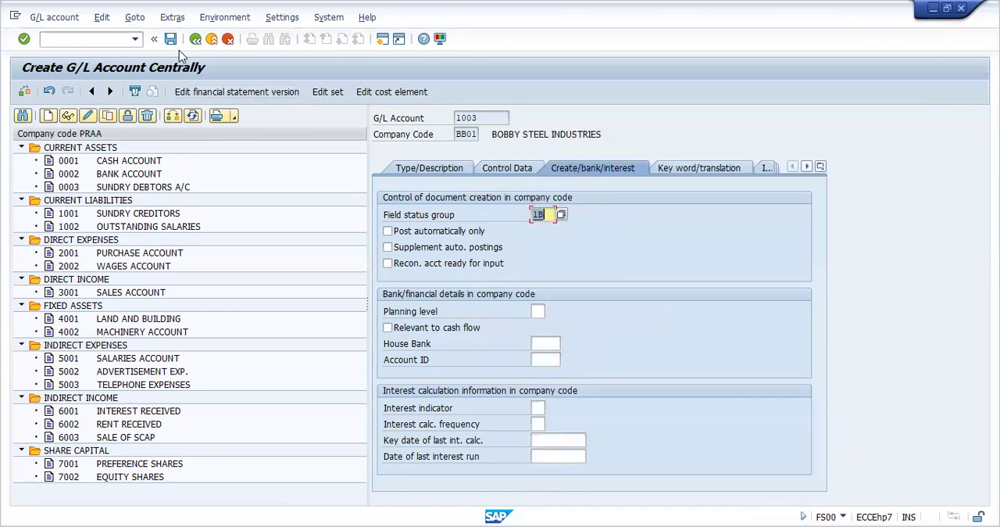
{"action": "left_click", "coordinate": [172, 44]}
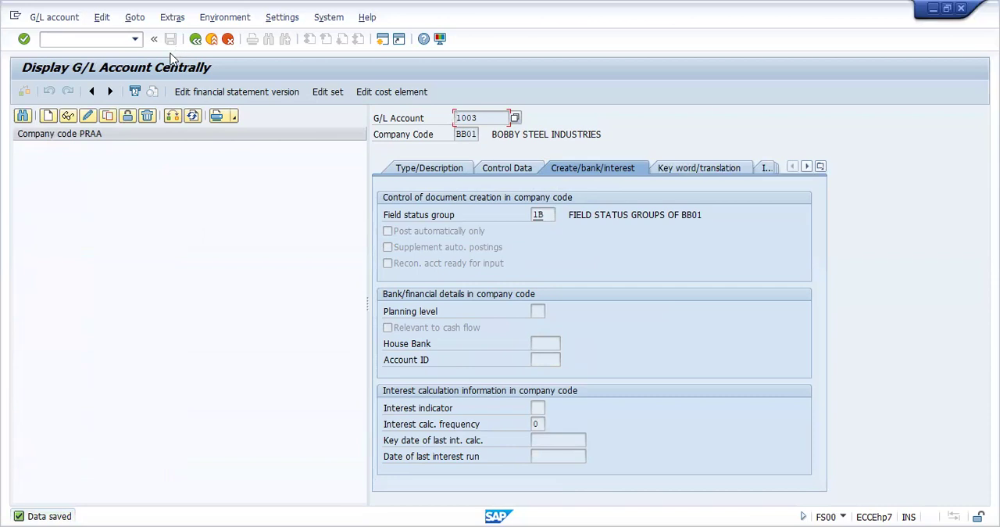
{"action": "left_click", "coordinate": [46, 121]}
{"action": "left_click", "coordinate": [47, 115]}
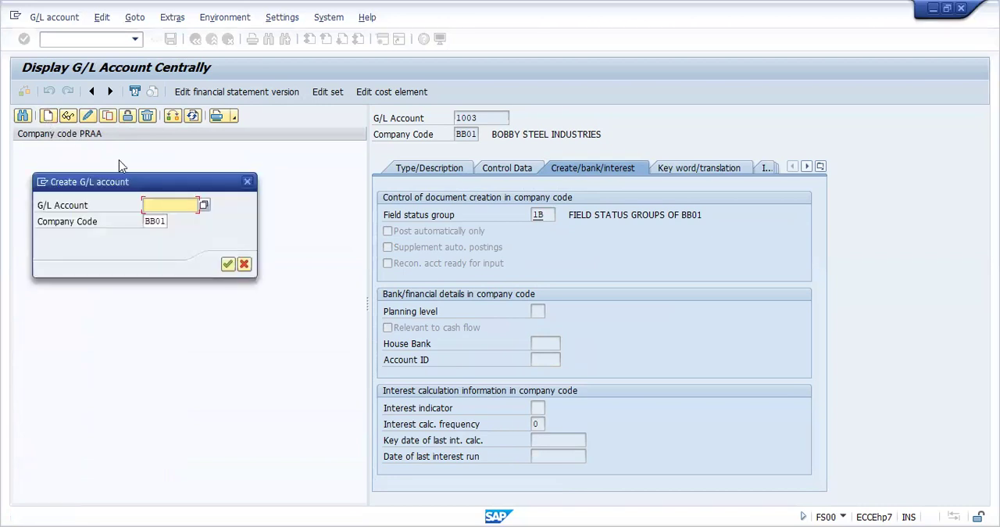
{"action": "left_click", "coordinate": [145, 223]}
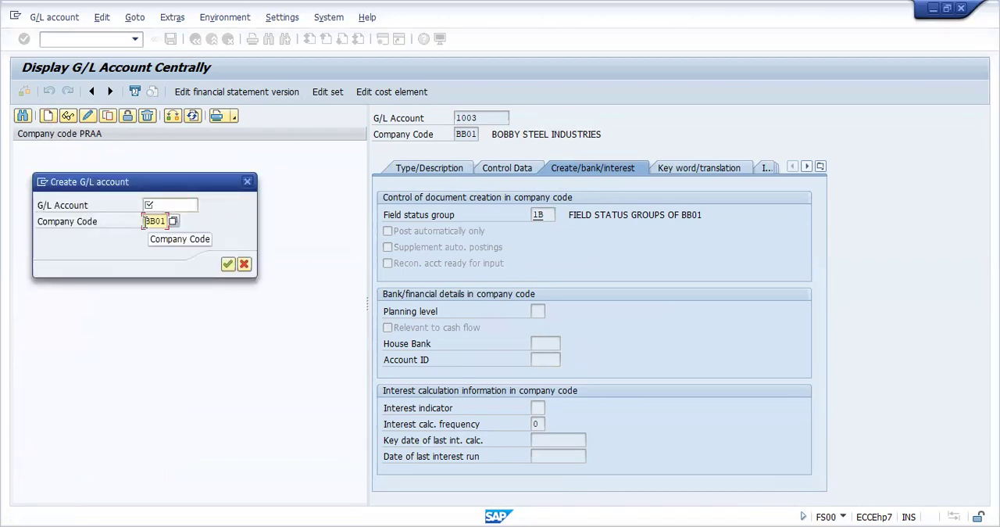
{"action": "key", "text": "Delete"}
{"action": "key", "text": "Delete"}
{"action": "key", "text": "Delete"}
{"action": "key", "text": "Delete"}
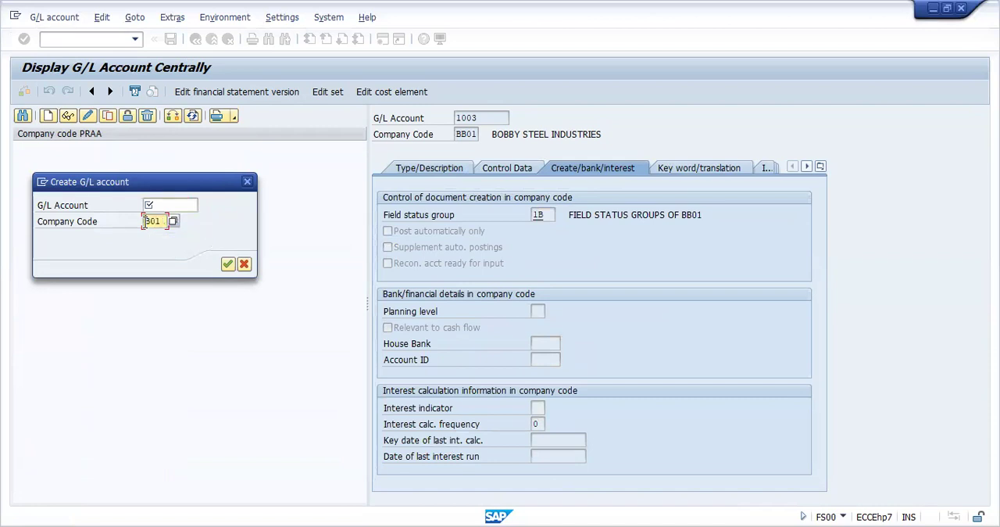
{"action": "left_click", "coordinate": [244, 184]}
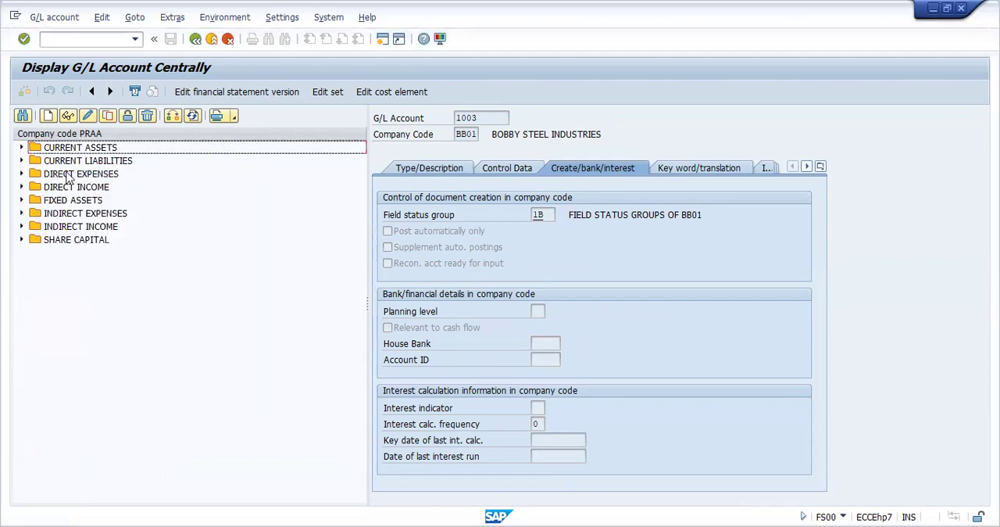
Display the Bank Account of company code PRAA from Current Assets and expand the Current Liabilities group
{"action": "left_click", "coordinate": [21, 148]}
{"action": "double_click", "coordinate": [111, 175]}
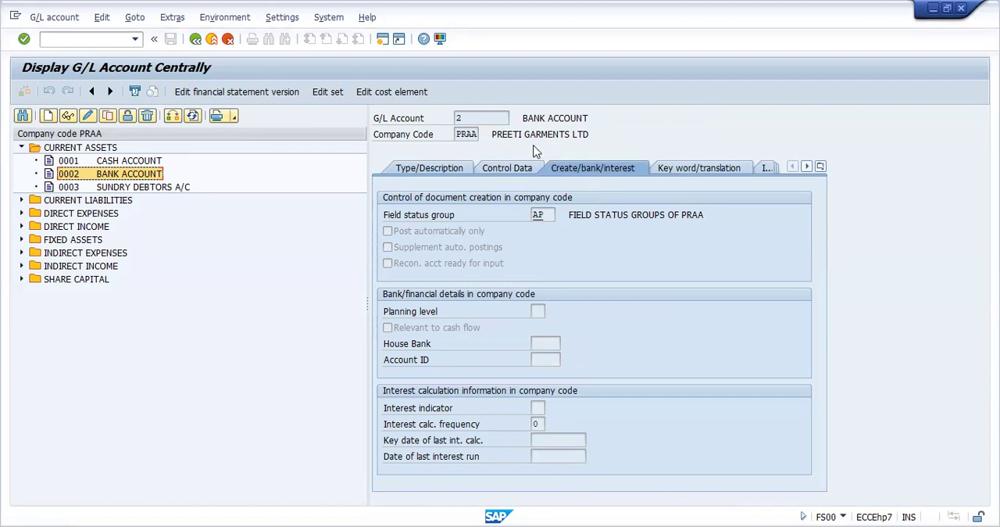
{"action": "left_click", "coordinate": [21, 200]}
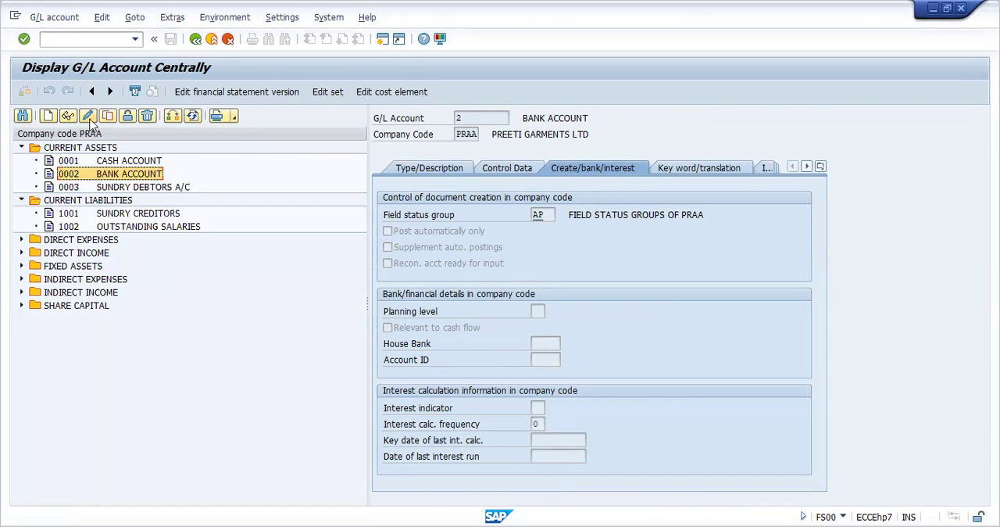
Start creating G/L account 1003 in company code PRAA
{"action": "left_click", "coordinate": [49, 116]}
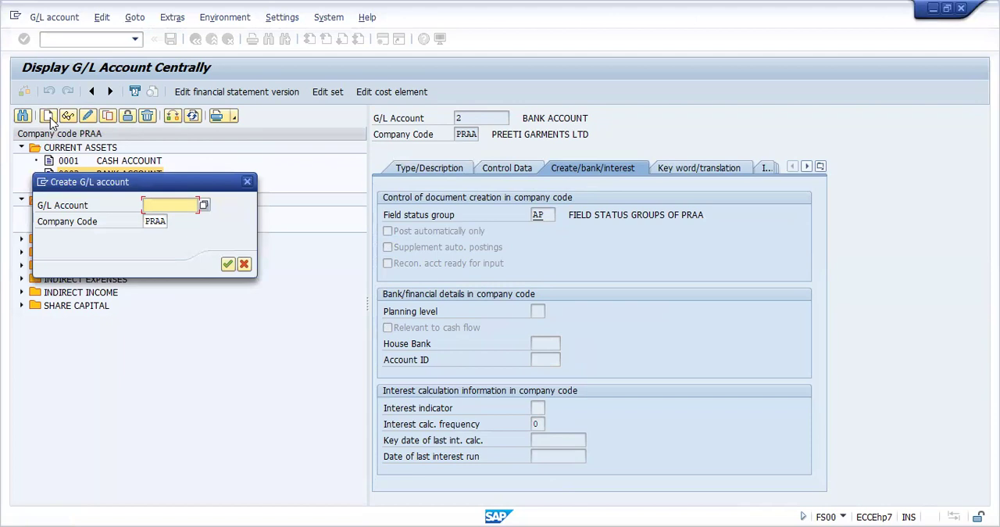
{"action": "type", "text": "100"}
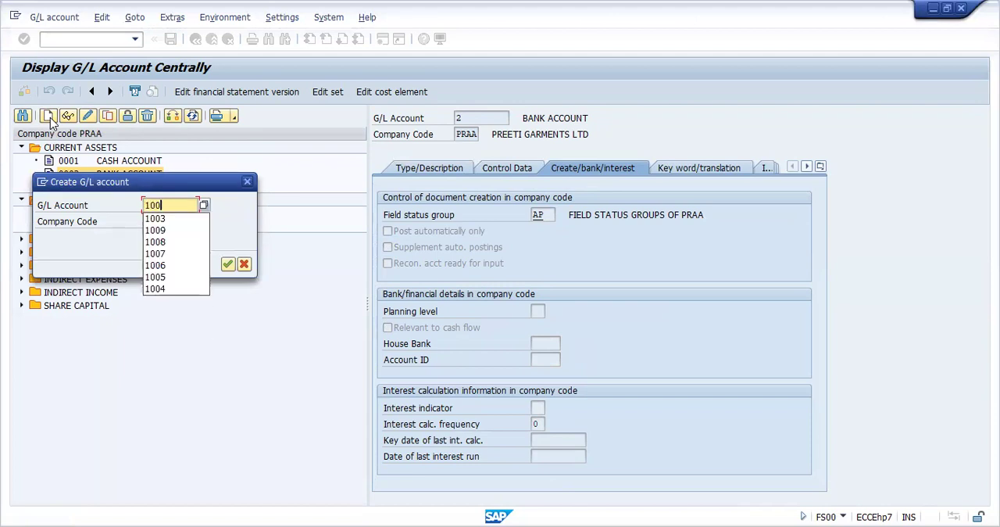
{"action": "type", "text": "3"}
{"action": "key", "text": "Return"}
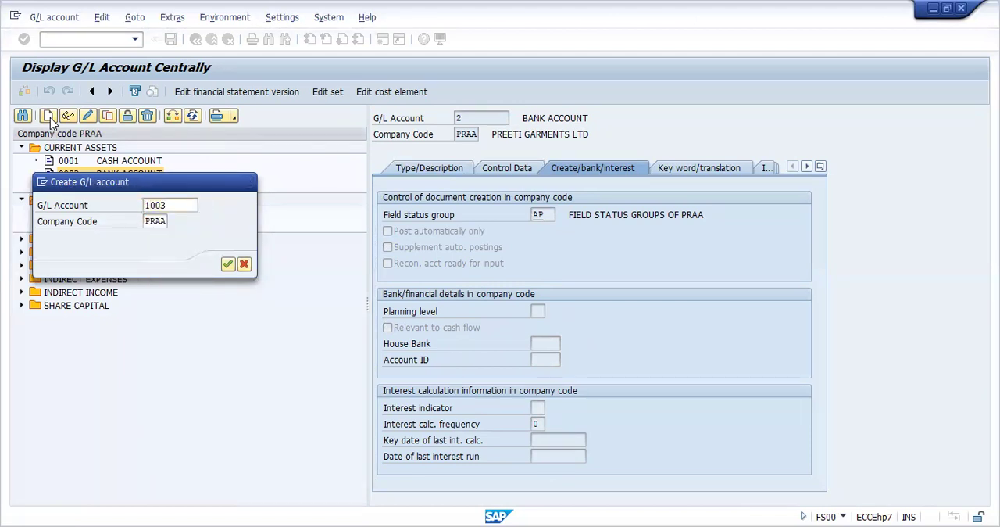
Assign the new PRAA account 1003 to the Current Liabilities account group and make it a balance sheet account
{"action": "left_click", "coordinate": [414, 170]}
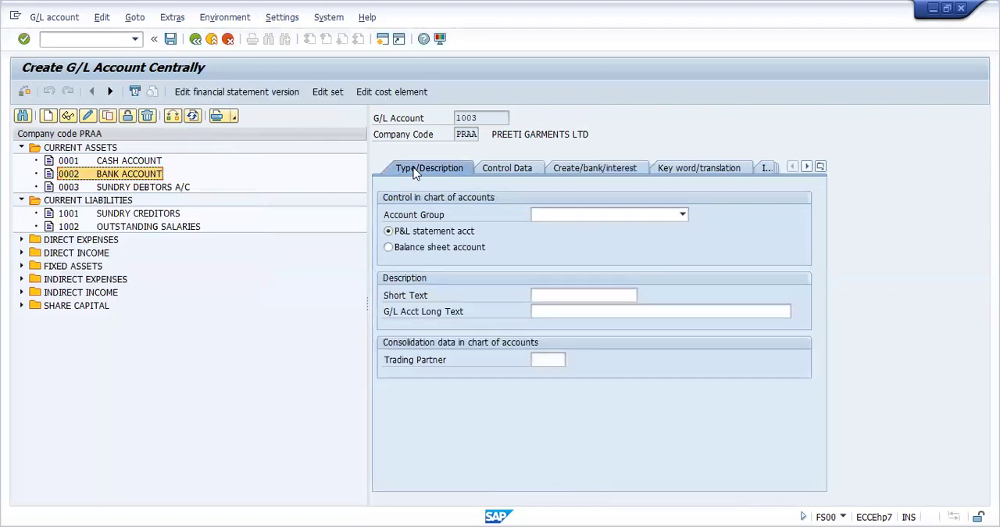
{"action": "left_click", "coordinate": [586, 212]}
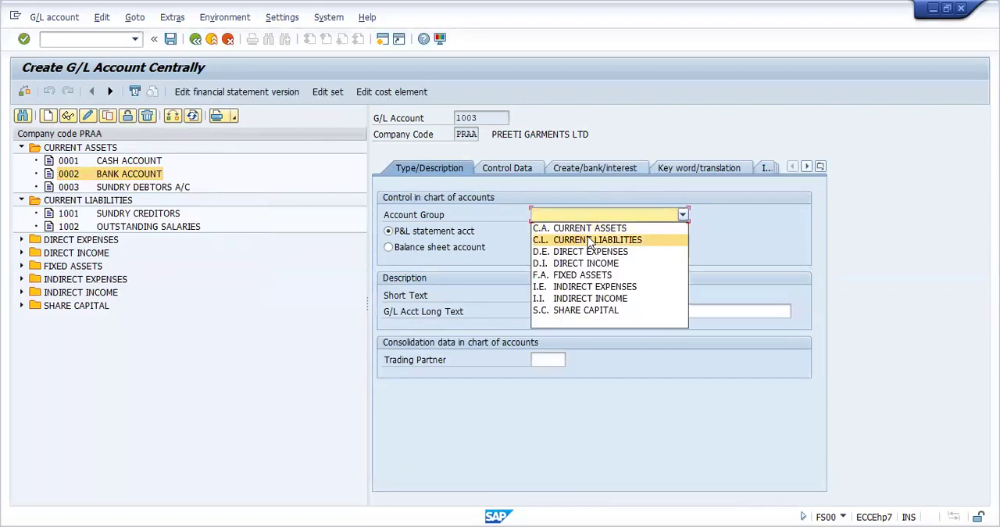
{"action": "left_click", "coordinate": [590, 242]}
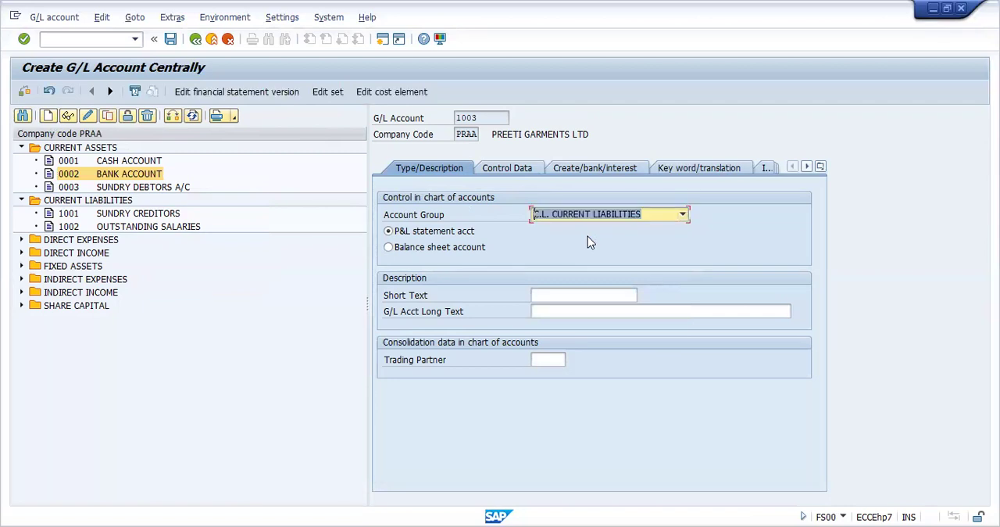
{"action": "left_click", "coordinate": [391, 247]}
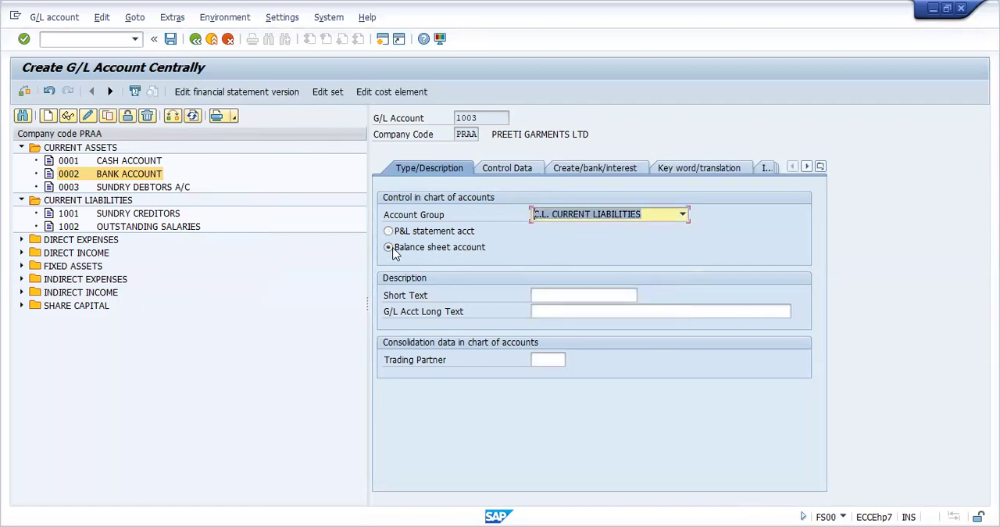
Set the short text of PRAA account 1003 to TAXES DUE
{"action": "left_click", "coordinate": [555, 293]}
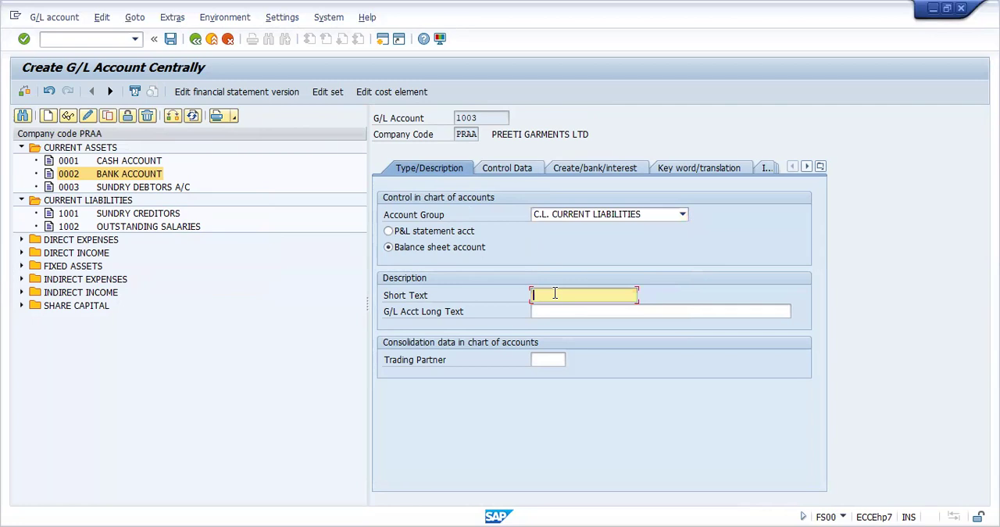
{"action": "type", "text": "TAXES DUE"}
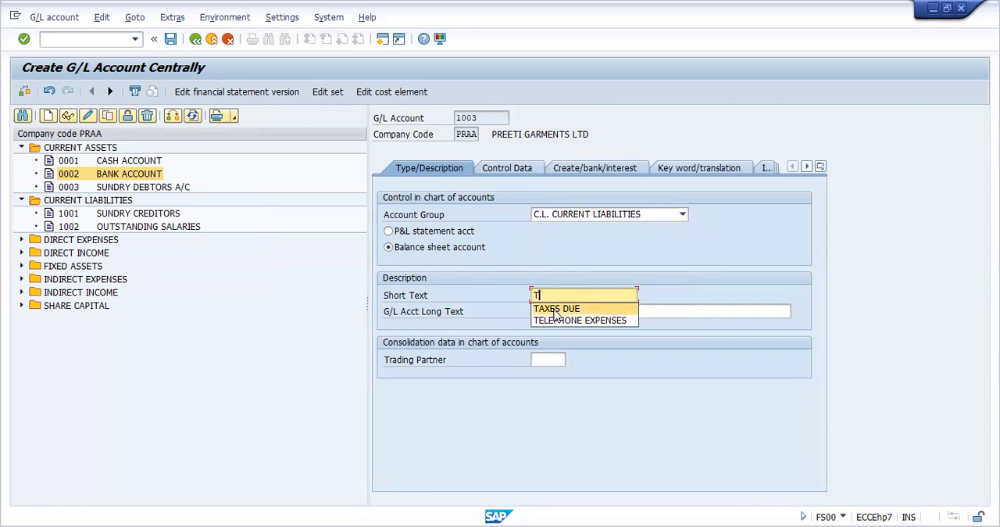
{"action": "left_click", "coordinate": [557, 310]}
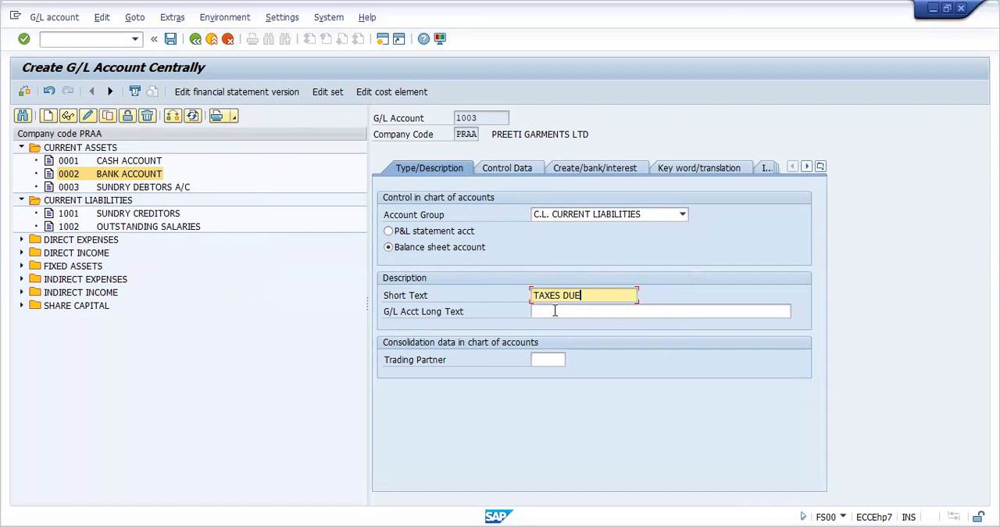
In the control data of account 1003, enable only balances in local currency and line item display, and set sort key 001
{"action": "left_click", "coordinate": [508, 168]}
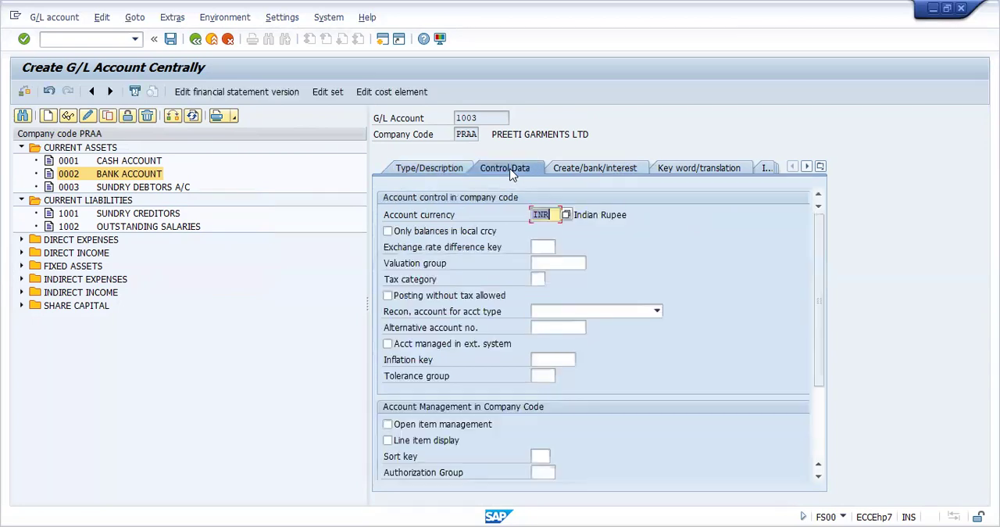
{"action": "left_click", "coordinate": [389, 233]}
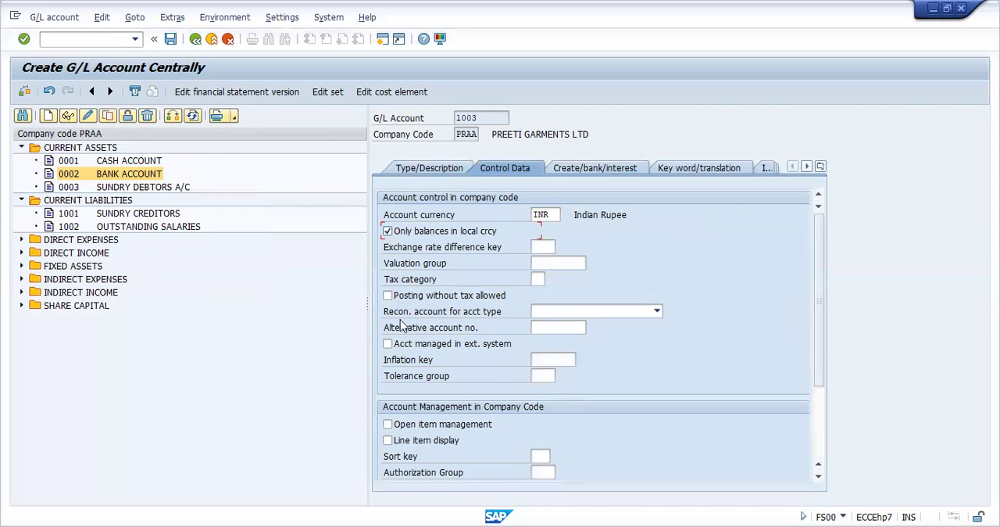
{"action": "left_click", "coordinate": [390, 440]}
{"action": "left_click", "coordinate": [543, 459]}
{"action": "type", "text": "001"}
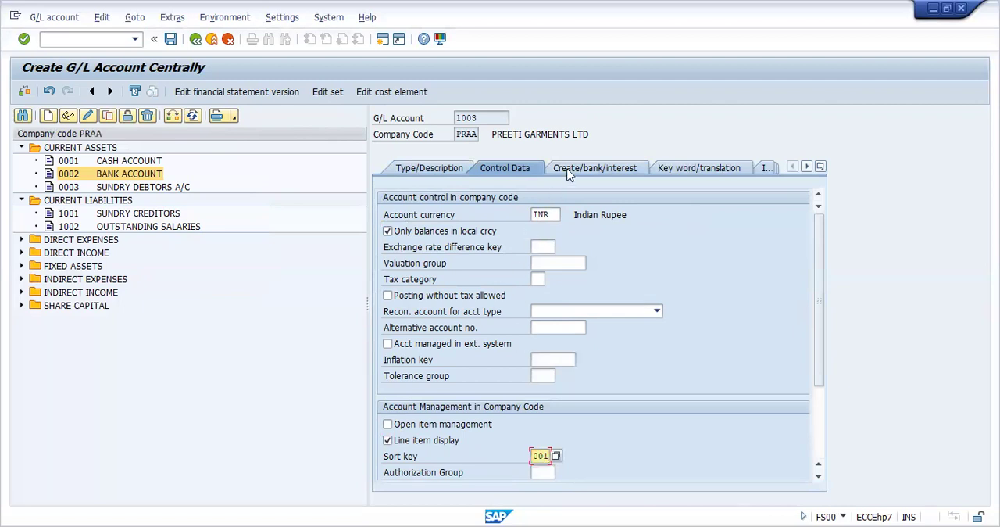
Set the field status group of account 1003 to AP and save the account in company code PRAA
{"action": "left_click", "coordinate": [576, 170]}
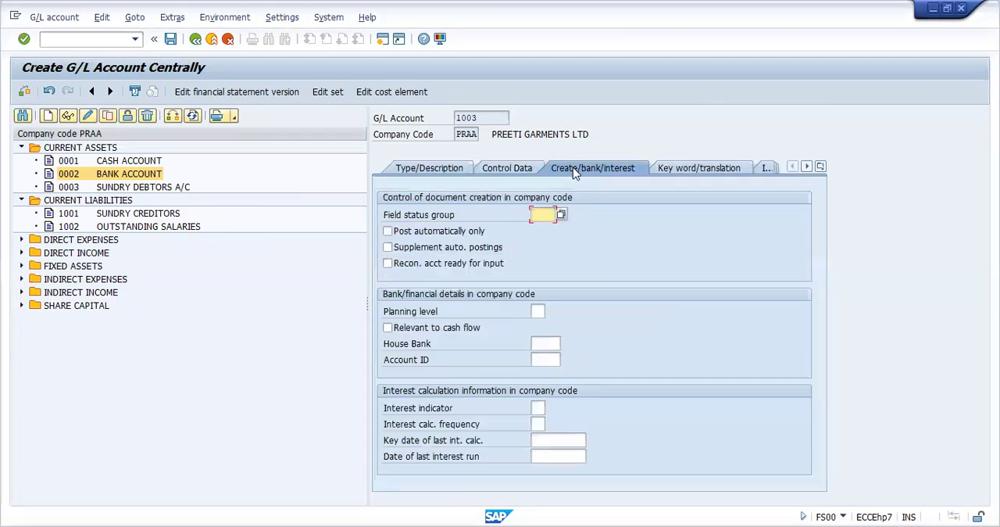
{"action": "left_click", "coordinate": [562, 215]}
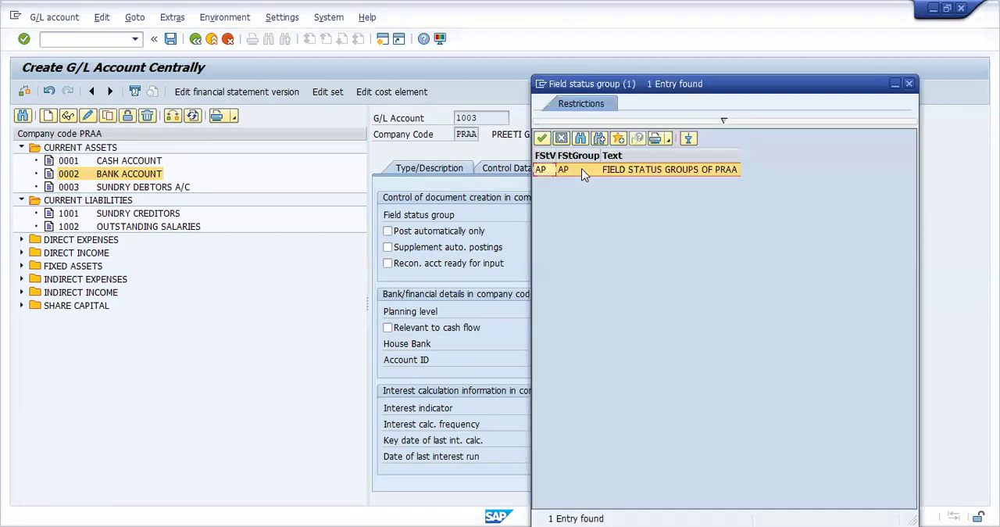
{"action": "double_click", "coordinate": [581, 168]}
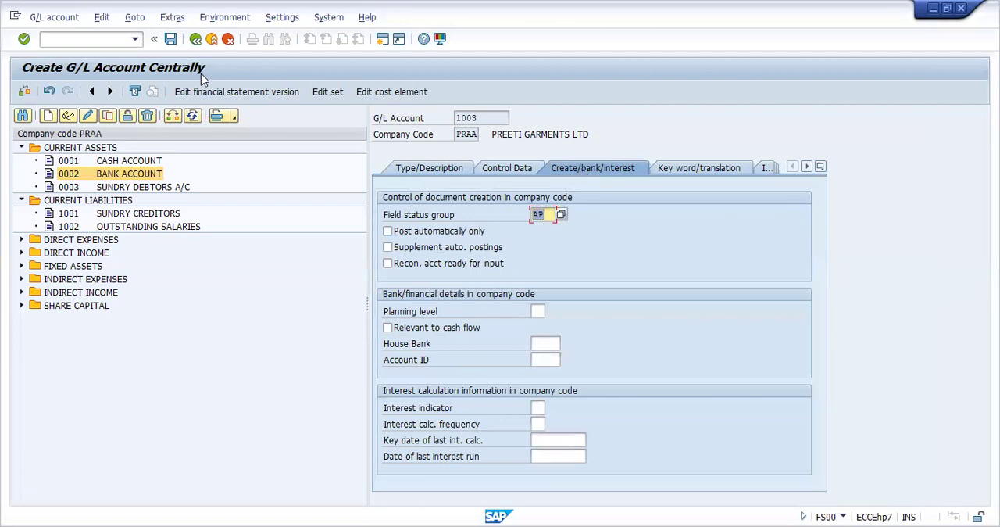
{"action": "left_click", "coordinate": [171, 40]}
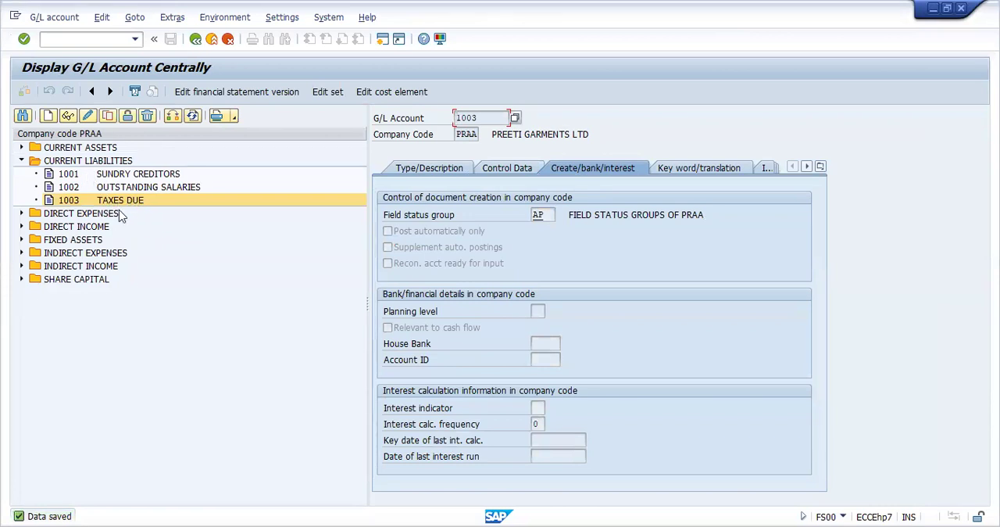
Copy the Wages Account 2002 under Direct Expenses as new G/L account 2003 in company code PRAA
{"action": "left_click", "coordinate": [22, 214]}
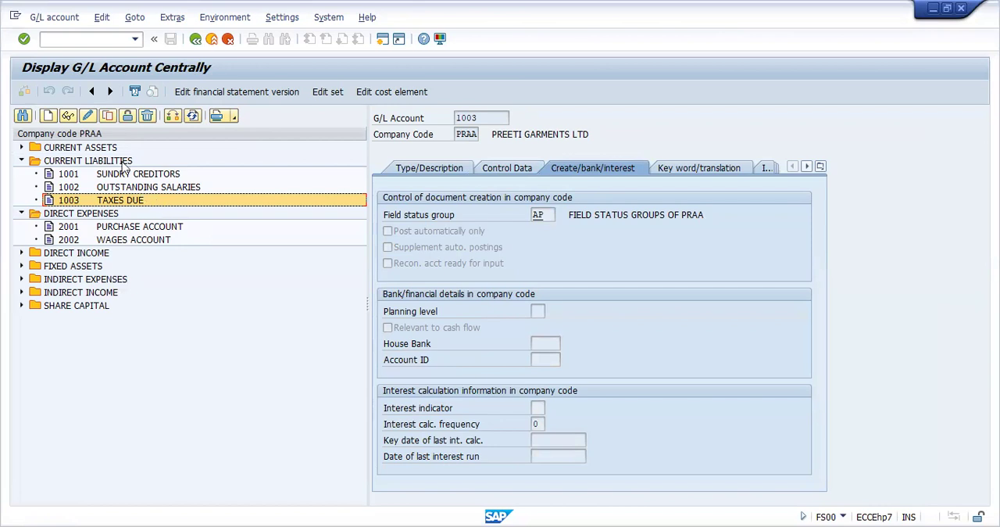
{"action": "left_click", "coordinate": [131, 243]}
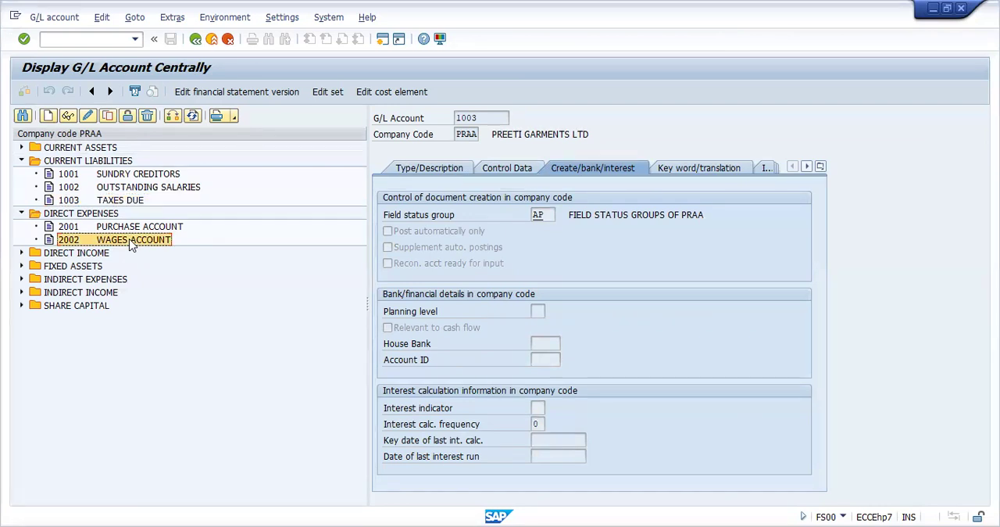
{"action": "left_click", "coordinate": [108, 117]}
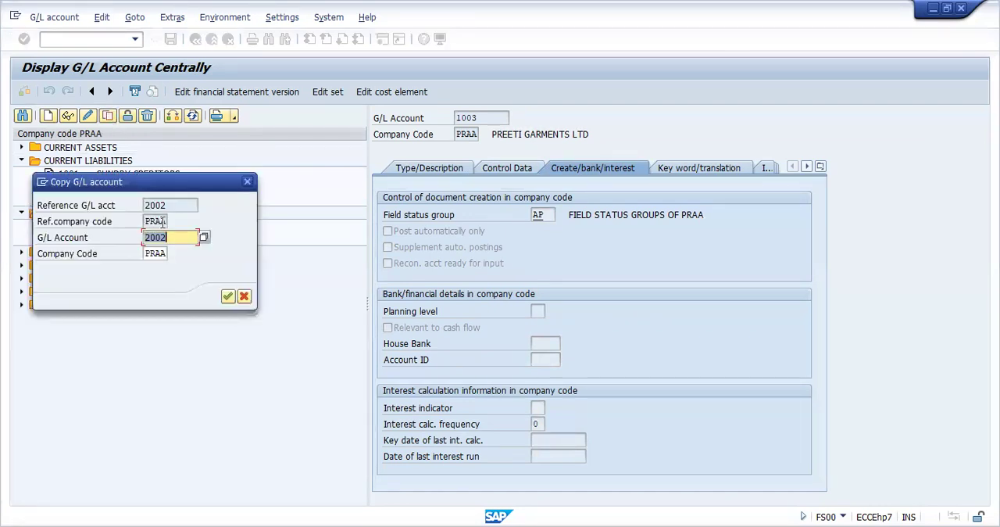
{"action": "left_click", "coordinate": [176, 238]}
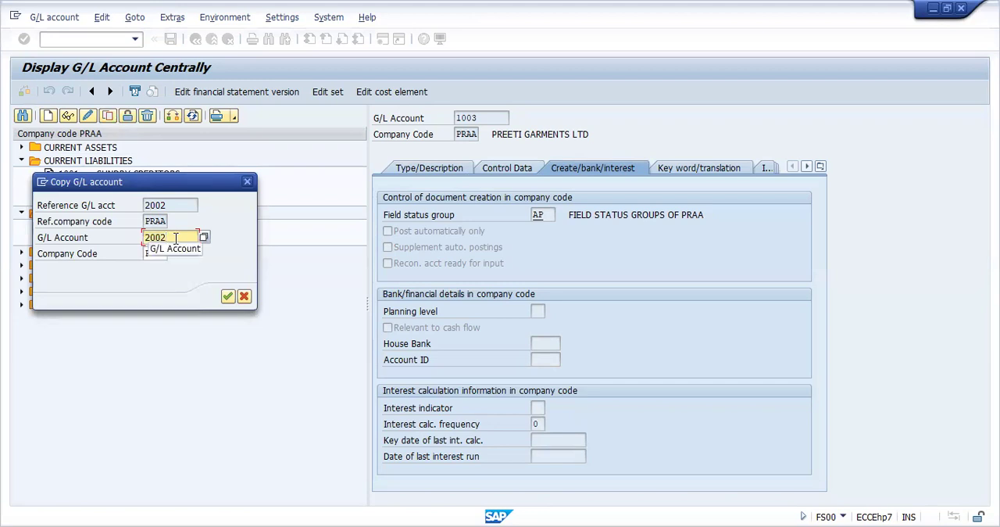
{"action": "key", "text": "BackSpace"}
{"action": "type", "text": "3"}
{"action": "key", "text": "Return"}
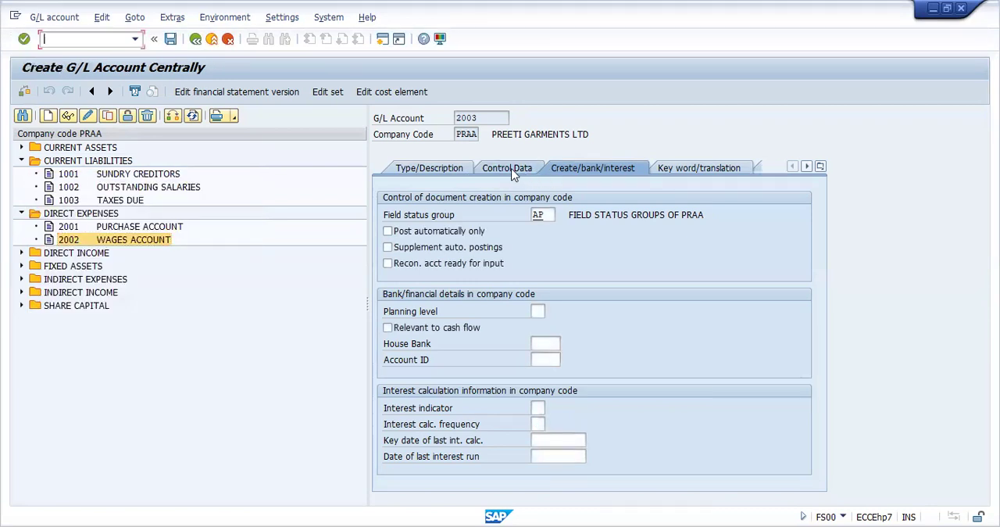
Replace the short text of G/L account 2003 with CARRIAGE INWARDS
{"action": "left_click", "coordinate": [510, 169]}
{"action": "left_click", "coordinate": [450, 172]}
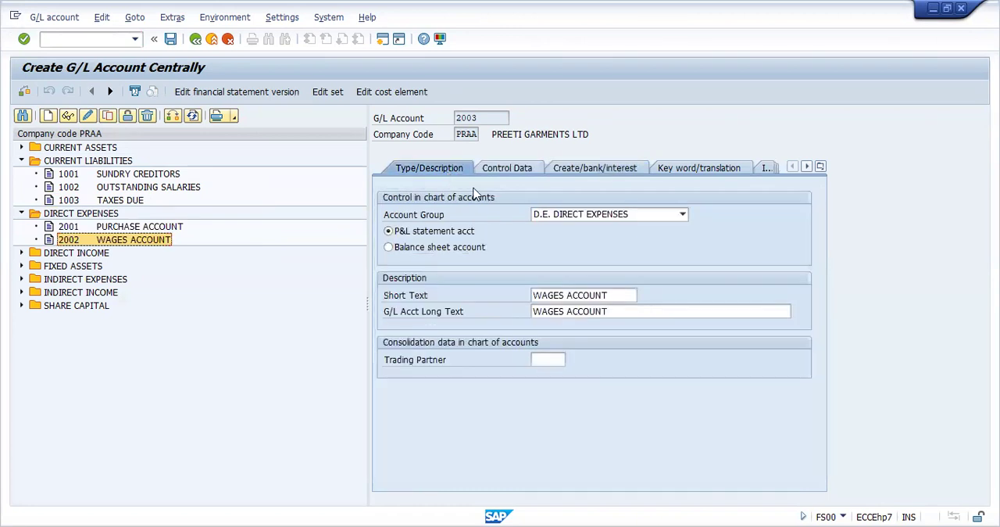
{"action": "left_click", "coordinate": [615, 293]}
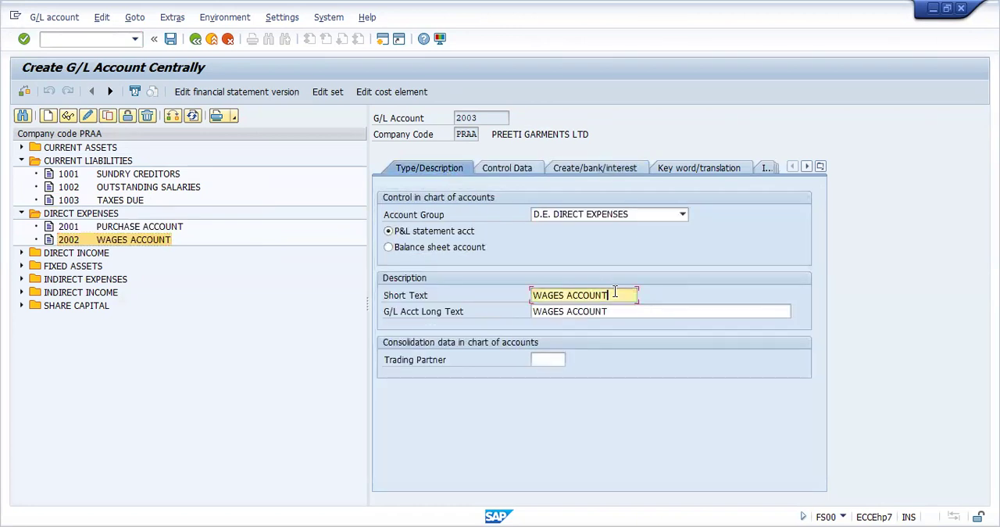
{"action": "key", "text": "BackSpace"}
{"action": "key", "text": "BackSpace"}
{"action": "key", "text": "BackSpace"}
{"action": "key", "text": "BackSpace"}
{"action": "key", "text": "BackSpace"}
{"action": "key", "text": "BackSpace"}
{"action": "key", "text": "BackSpace"}
{"action": "key", "text": "BackSpace"}
{"action": "key", "text": "BackSpace"}
{"action": "key", "text": "BackSpace"}
{"action": "key", "text": "BackSpace"}
{"action": "key", "text": "BackSpace"}
{"action": "key", "text": "BackSpace"}
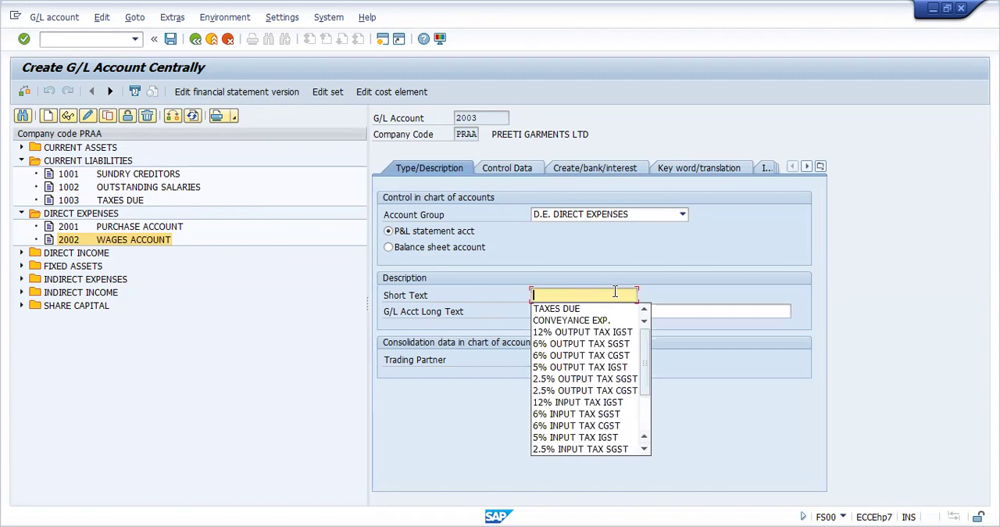
{"action": "type", "text": "C"}
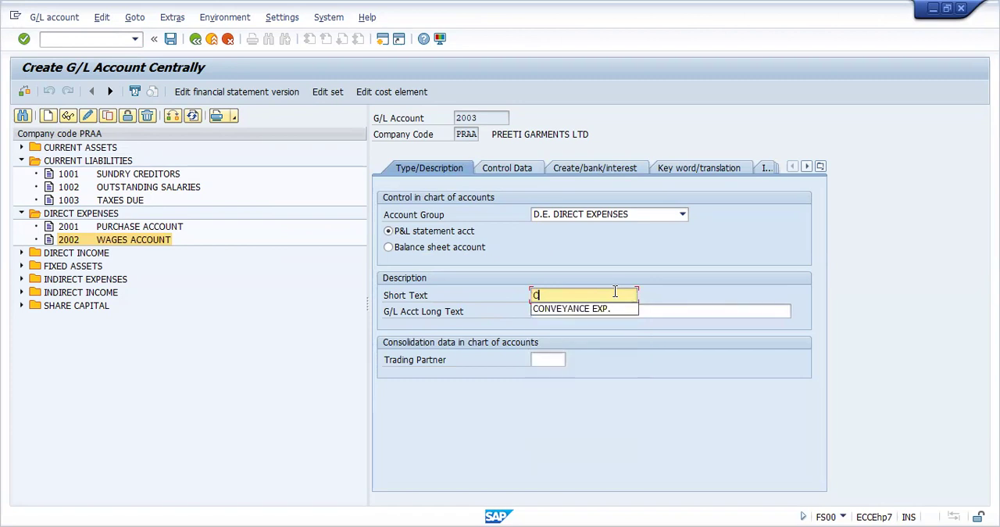
{"action": "type", "text": "ARRIAG"}
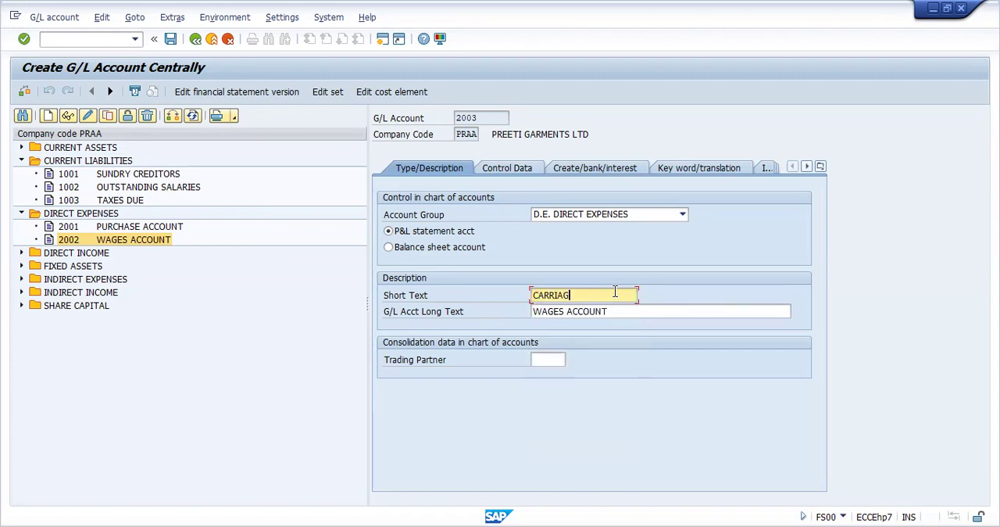
{"action": "type", "text": "E INWARDS"}
Clear the long text of G/L account 2003 and save the account
{"action": "key", "text": "Tab"}
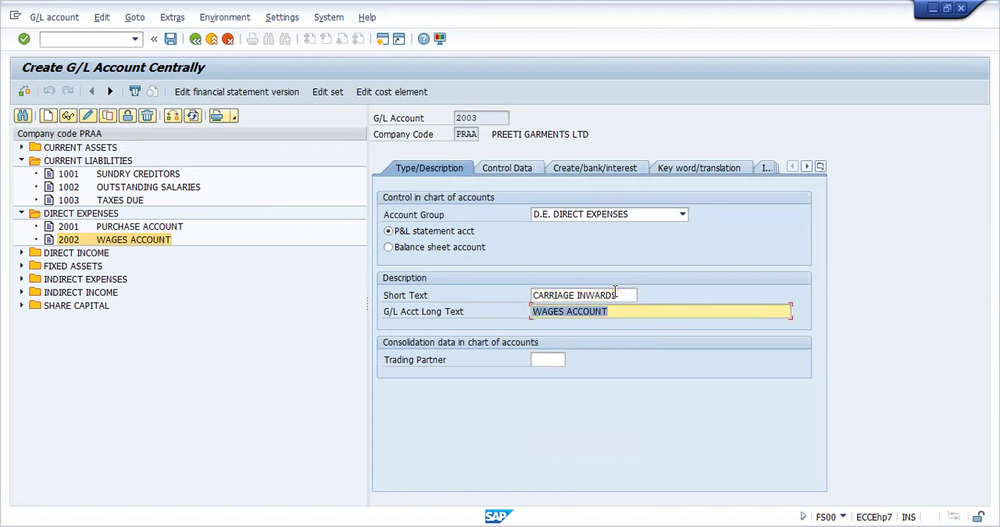
{"action": "key", "text": "BackSpace"}
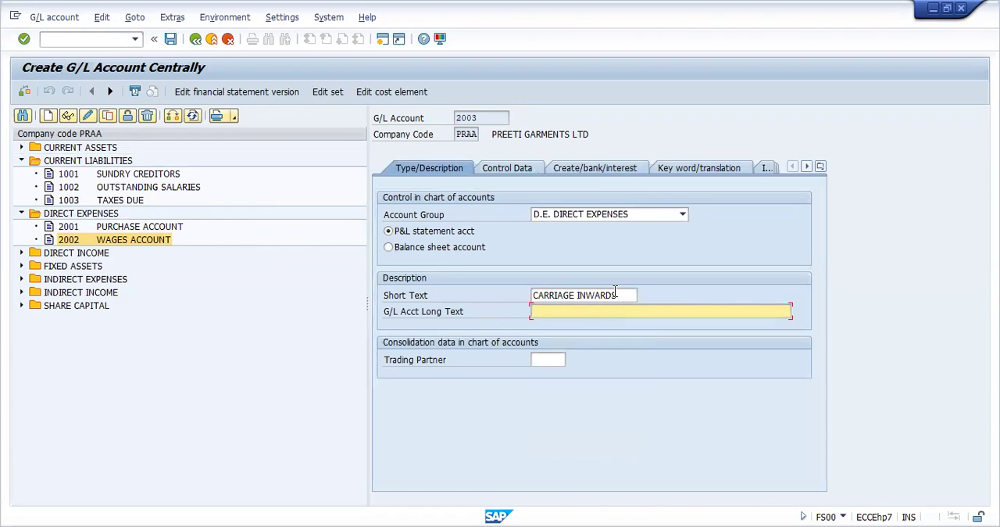
{"action": "key", "text": "ctrl+s"}
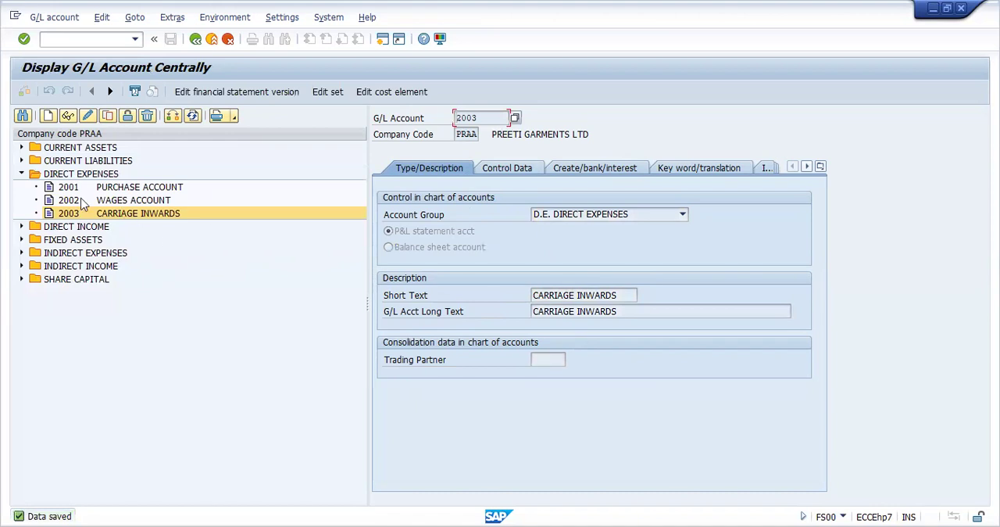
Examine the accounts under Current Assets, Current Liabilities, Direct Expenses, Direct Income, Fixed Assets, Indirect Expenses and Indirect Income in company code PRAA
{"action": "left_click", "coordinate": [21, 175]}
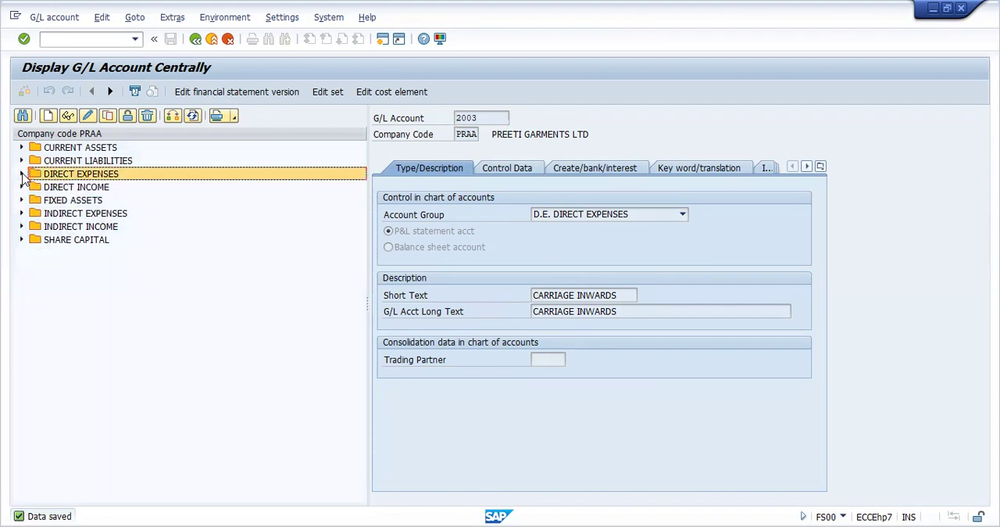
{"action": "left_click", "coordinate": [22, 148]}
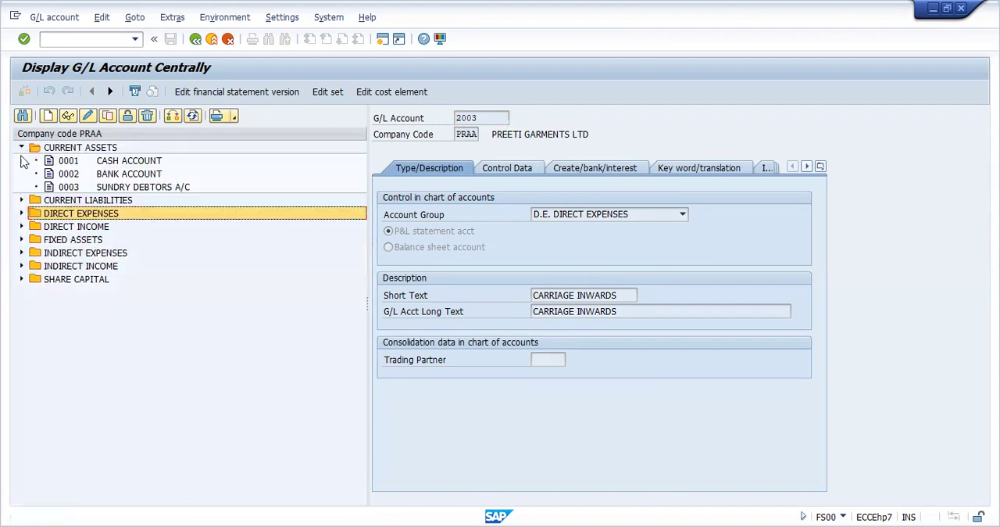
{"action": "left_click", "coordinate": [22, 200]}
{"action": "left_click", "coordinate": [22, 253]}
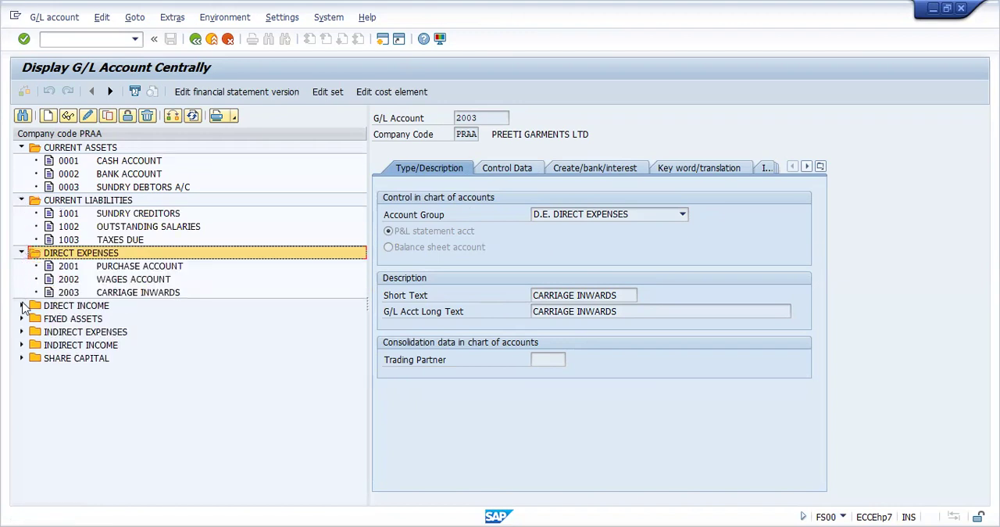
{"action": "left_click", "coordinate": [21, 305]}
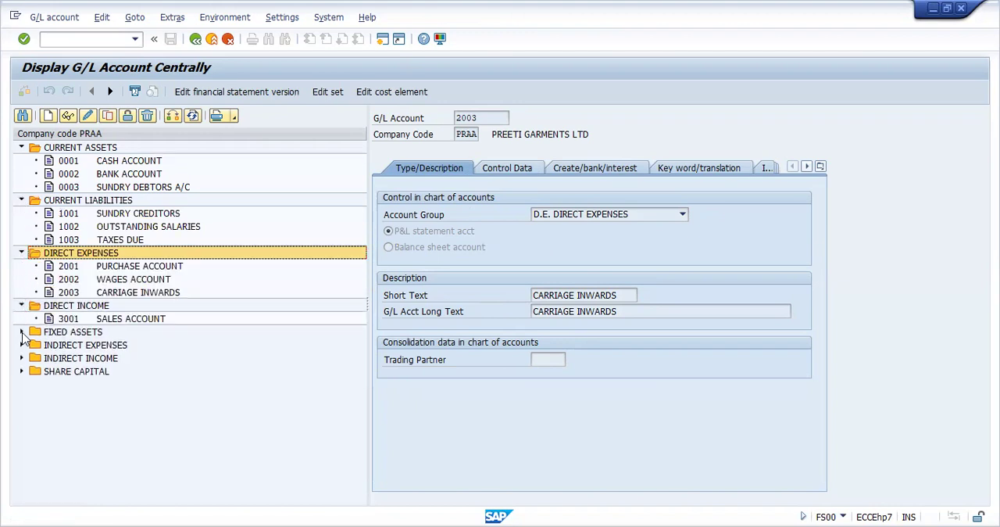
{"action": "left_click", "coordinate": [22, 331]}
{"action": "left_click", "coordinate": [22, 371]}
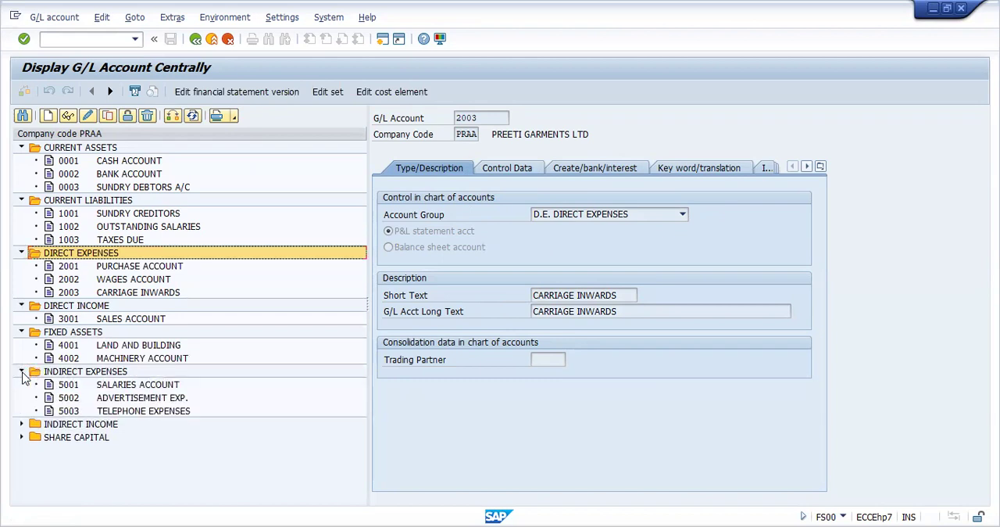
{"action": "left_click", "coordinate": [22, 423]}
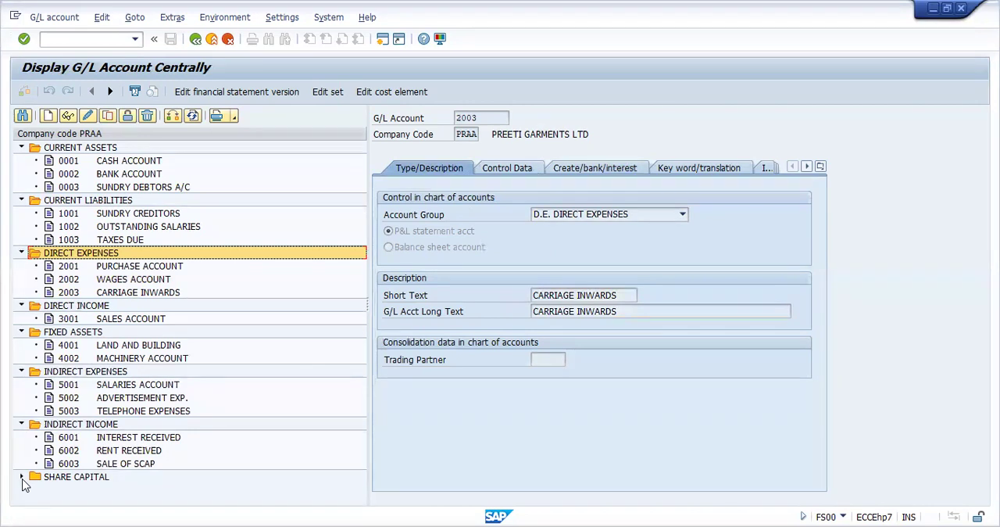
Start the G/L account posting transaction F-02
{"action": "left_click", "coordinate": [77, 39]}
{"action": "type", "text": "/"}
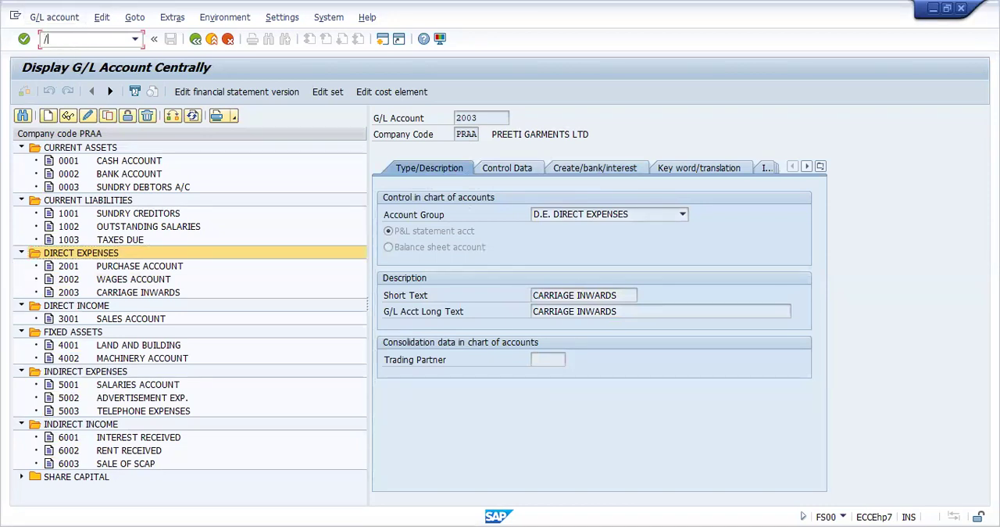
{"action": "type", "text": "NF-02"}
{"action": "key", "text": "Return"}
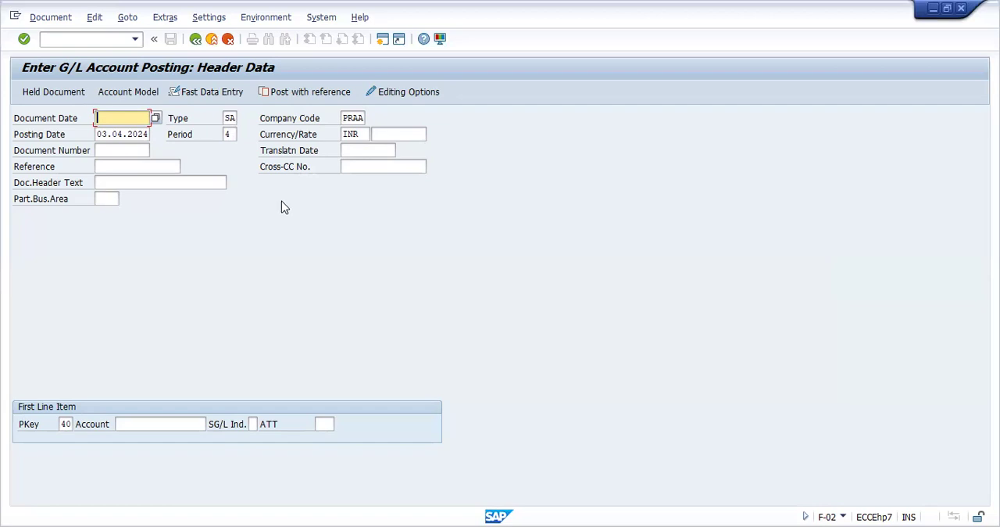
Set the document date of the G/L posting header to 02.04.2024 from the calendar
{"action": "left_click", "coordinate": [122, 135]}
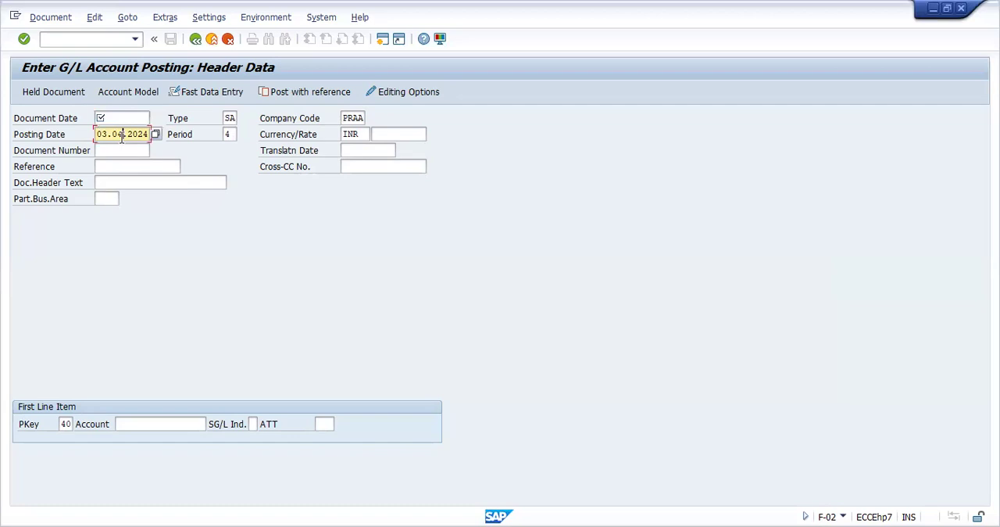
{"action": "left_click", "coordinate": [230, 134]}
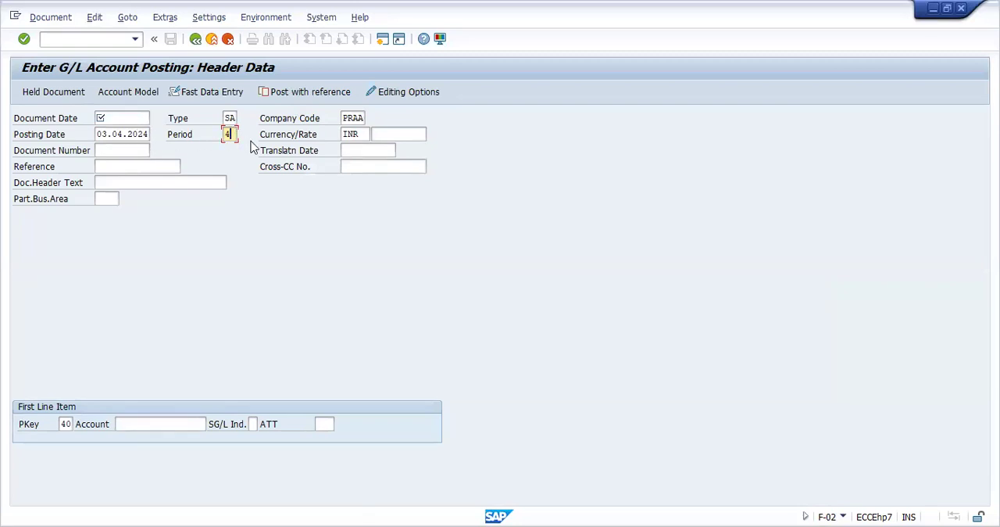
{"action": "left_click", "coordinate": [216, 182]}
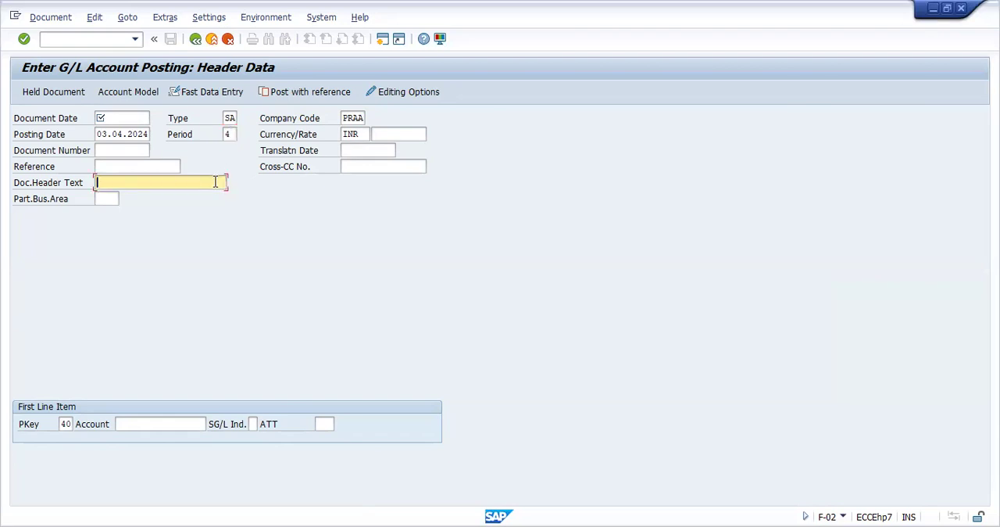
{"action": "left_click", "coordinate": [141, 119]}
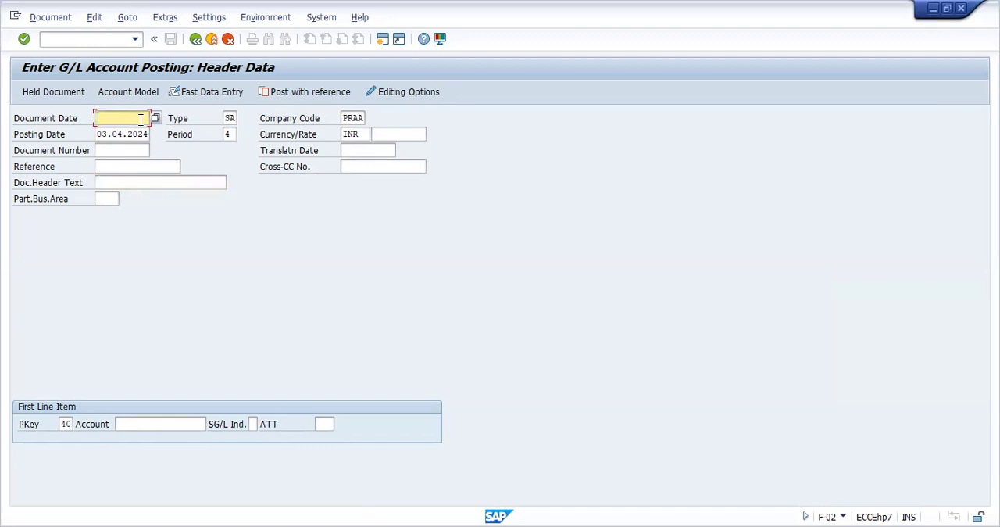
{"action": "left_click", "coordinate": [155, 119]}
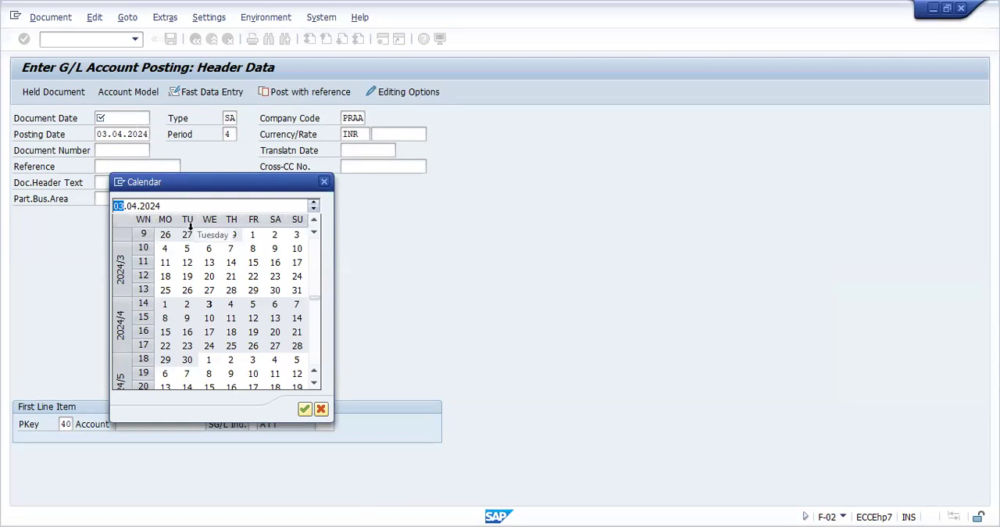
{"action": "double_click", "coordinate": [185, 306]}
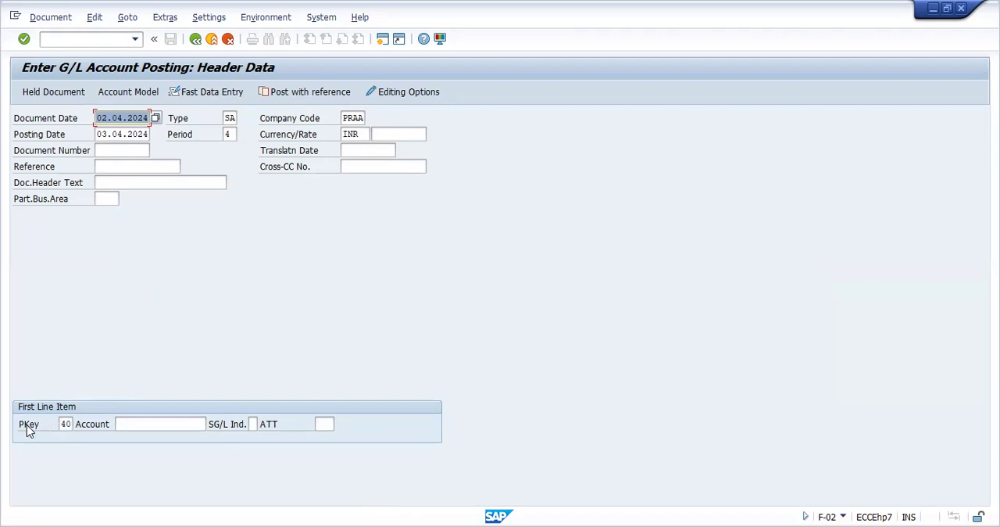
Select posting key 40 (Debit entry) for the first line item from the list of posting keys
{"action": "left_click", "coordinate": [68, 424]}
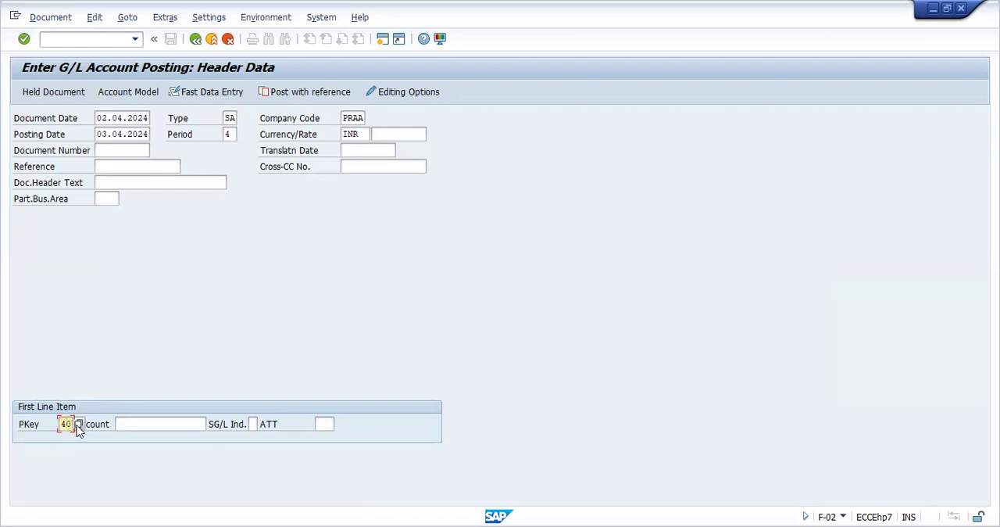
{"action": "left_click", "coordinate": [78, 426]}
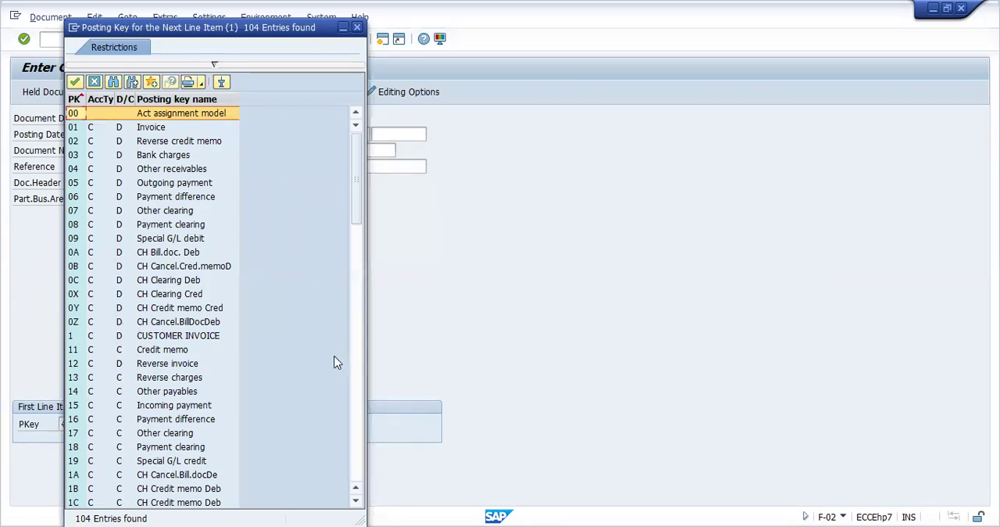
{"action": "left_click", "coordinate": [353, 325]}
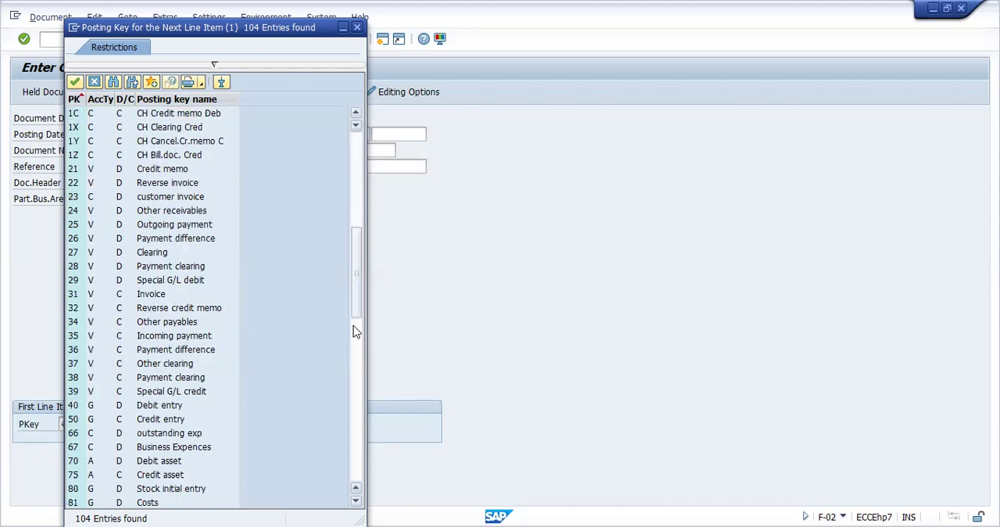
{"action": "left_click", "coordinate": [92, 406]}
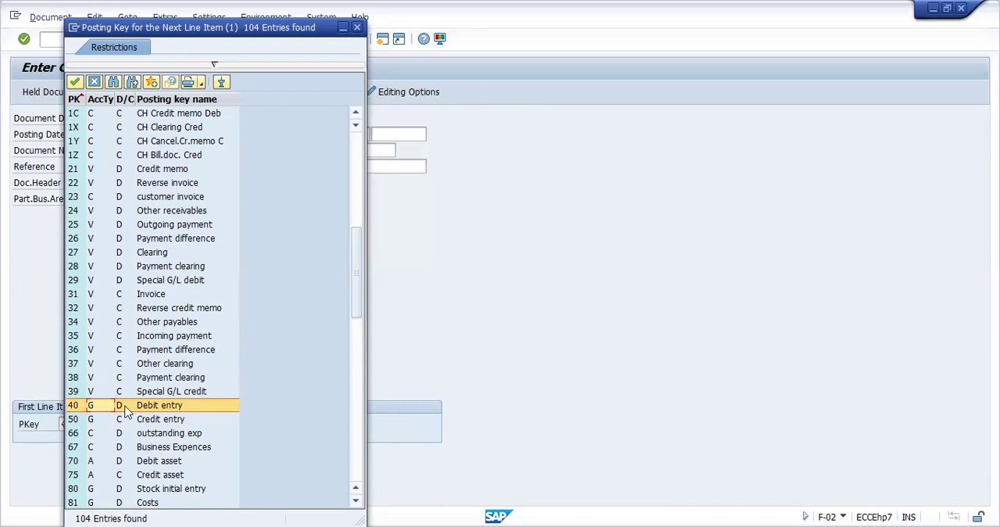
{"action": "left_click", "coordinate": [83, 420]}
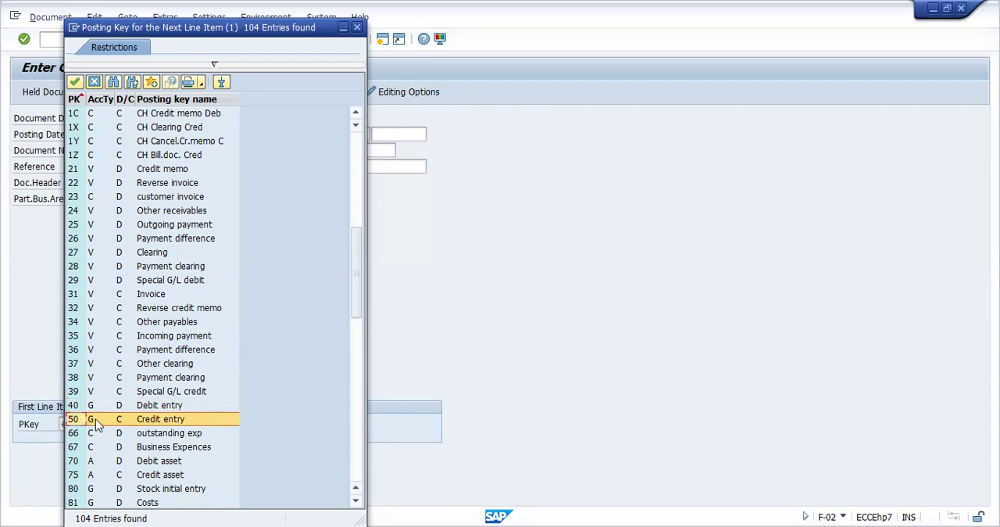
{"action": "left_click", "coordinate": [144, 406]}
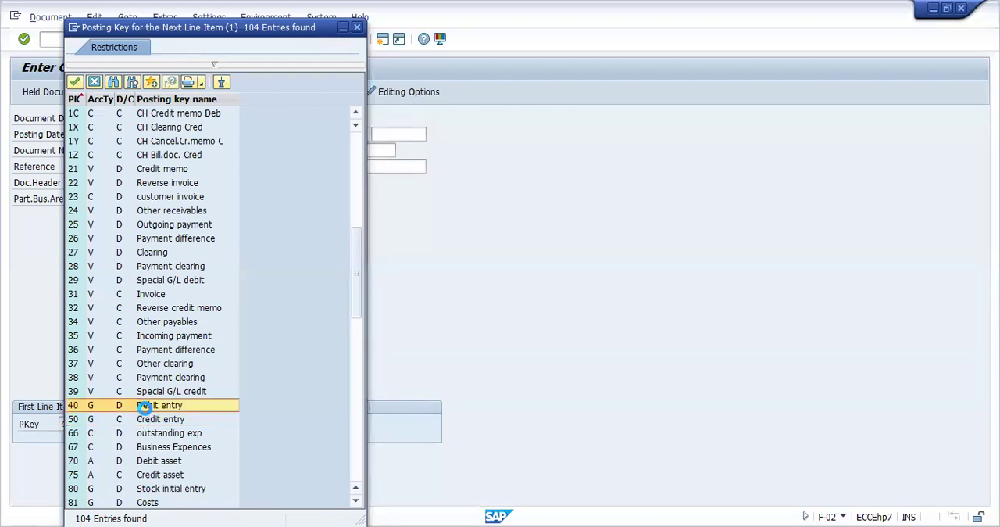
{"action": "double_click", "coordinate": [144, 406]}
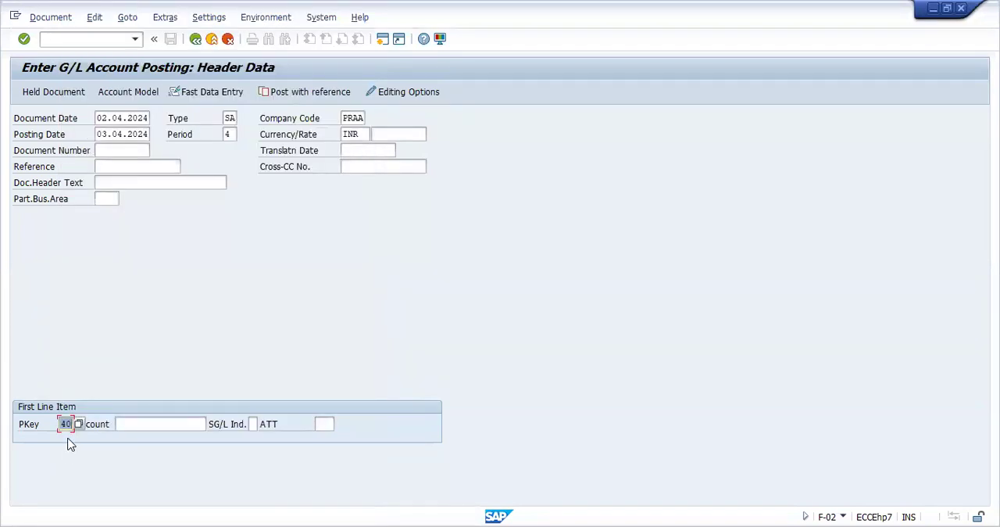
Look up the G/L accounts of company code PRAA for the first line item and close the list without choosing one
{"action": "left_click", "coordinate": [141, 424]}
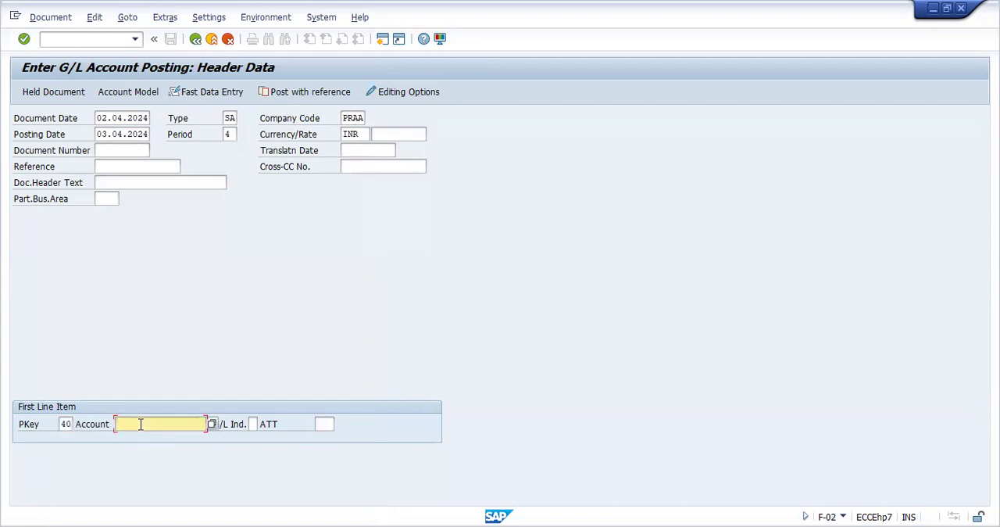
{"action": "left_click", "coordinate": [211, 422]}
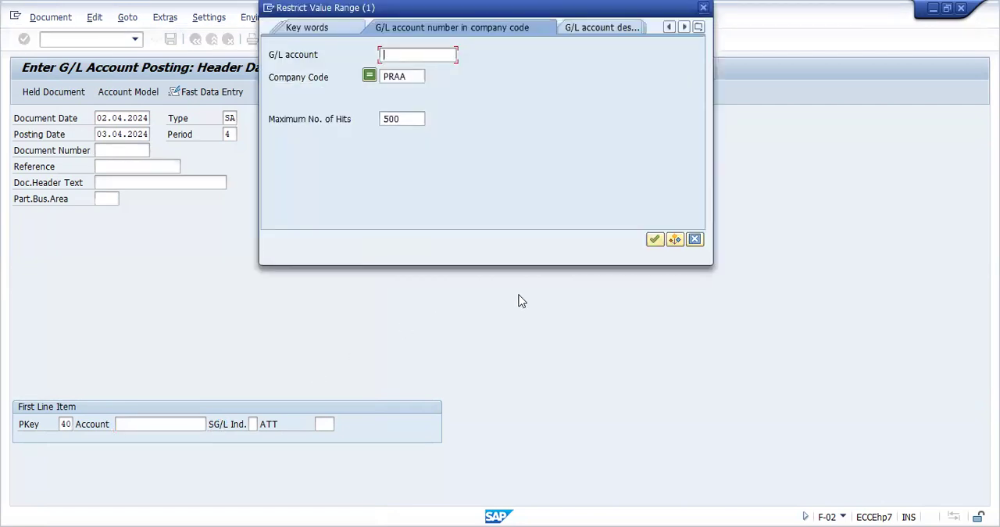
{"action": "left_click", "coordinate": [655, 240]}
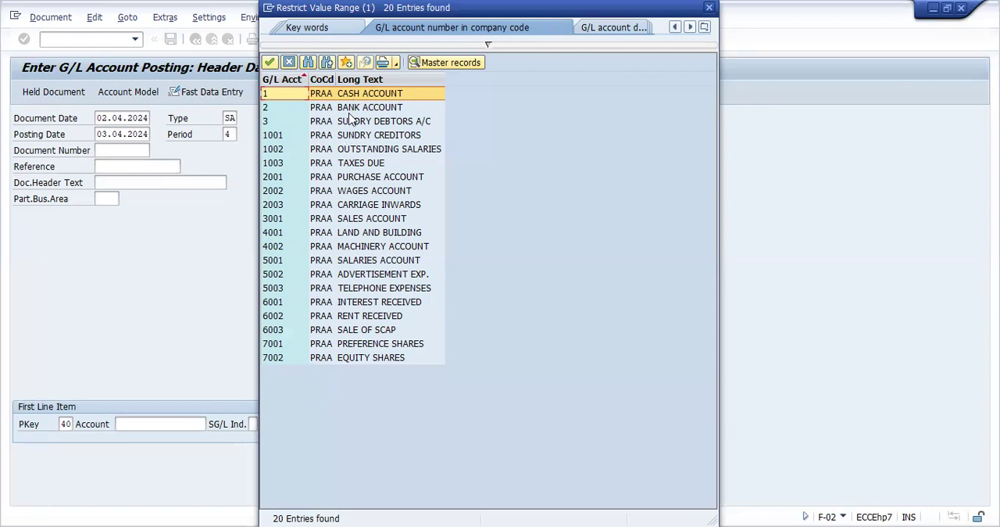
{"action": "left_click", "coordinate": [288, 64]}
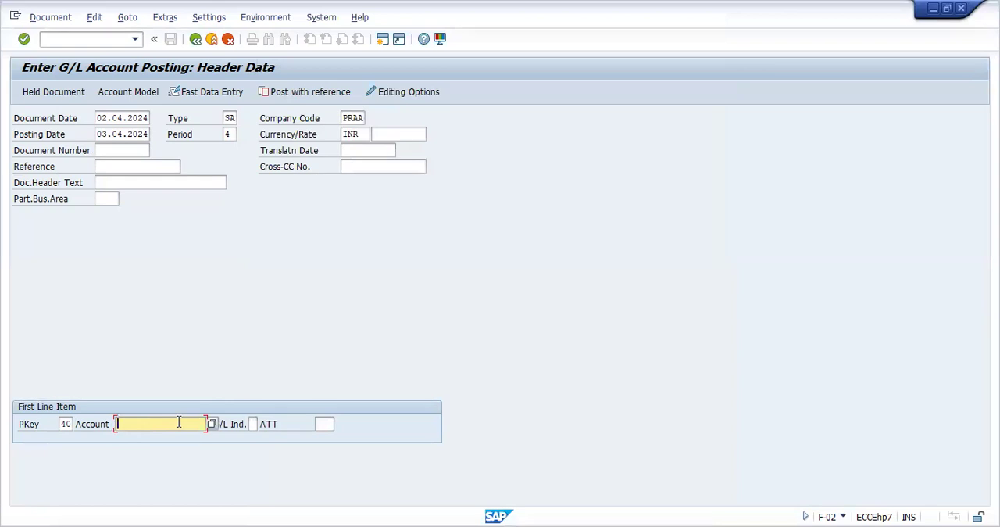
Enter BANK A/C as the first line item's account and submit the header data
{"action": "type", "text": "B"}
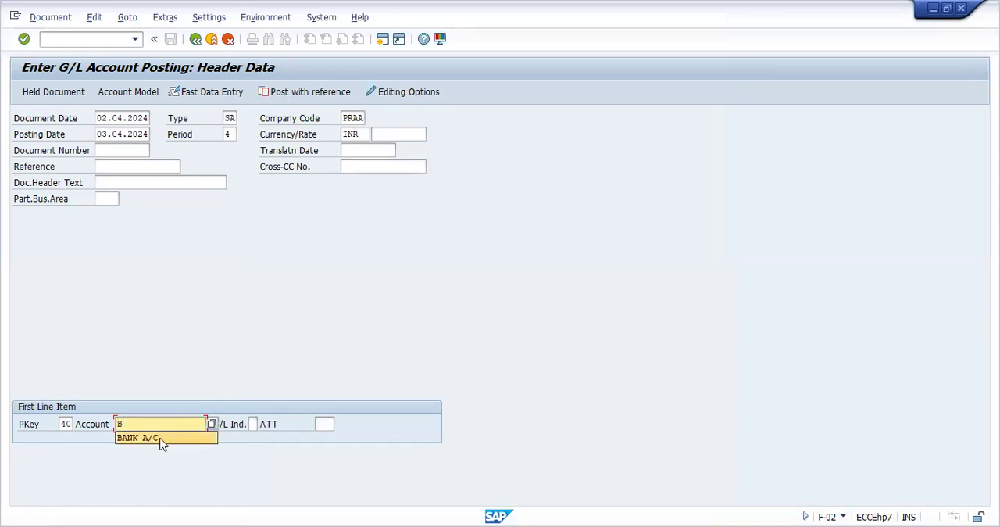
{"action": "left_click", "coordinate": [160, 439]}
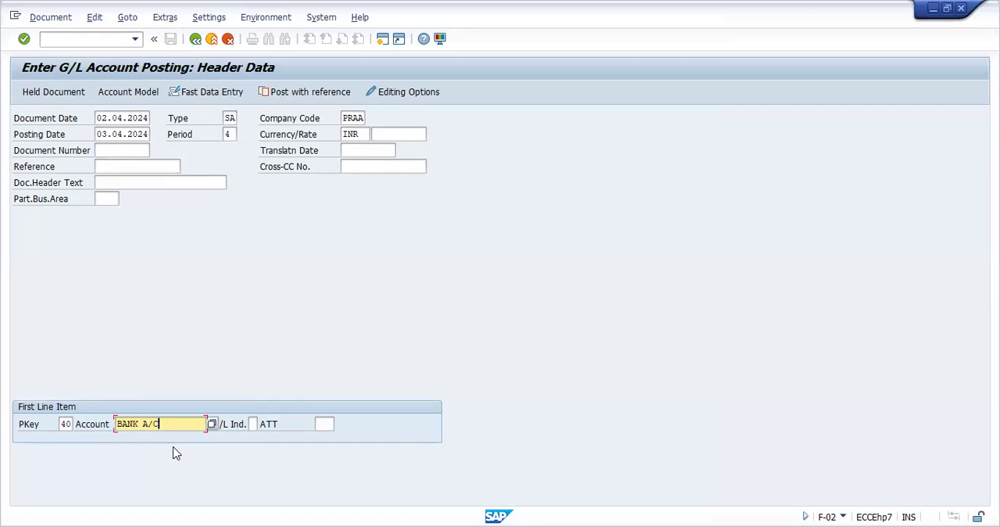
{"action": "key", "text": "Return"}
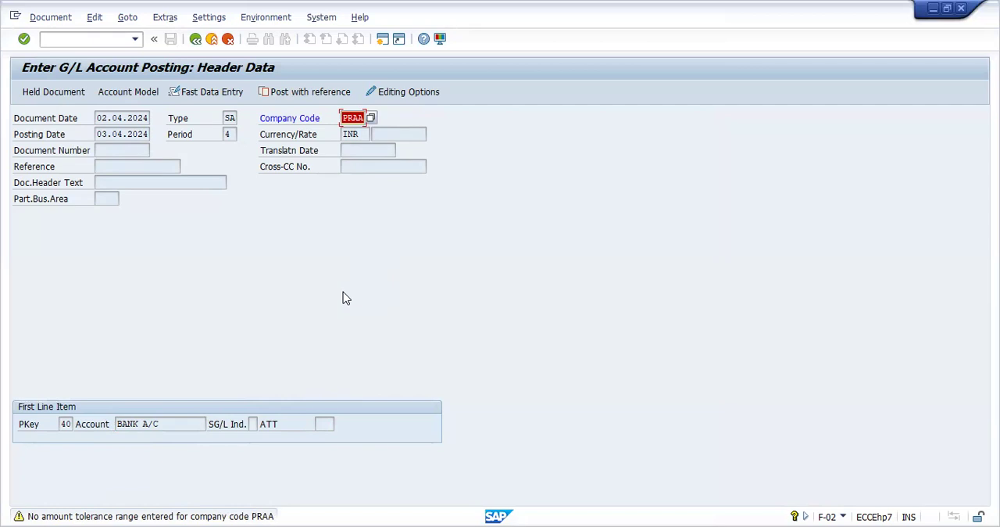
Leave the G/L posting and start transaction OB52 for the posting period intervals
{"action": "left_click", "coordinate": [110, 43]}
{"action": "type", "text": "/NOB"}
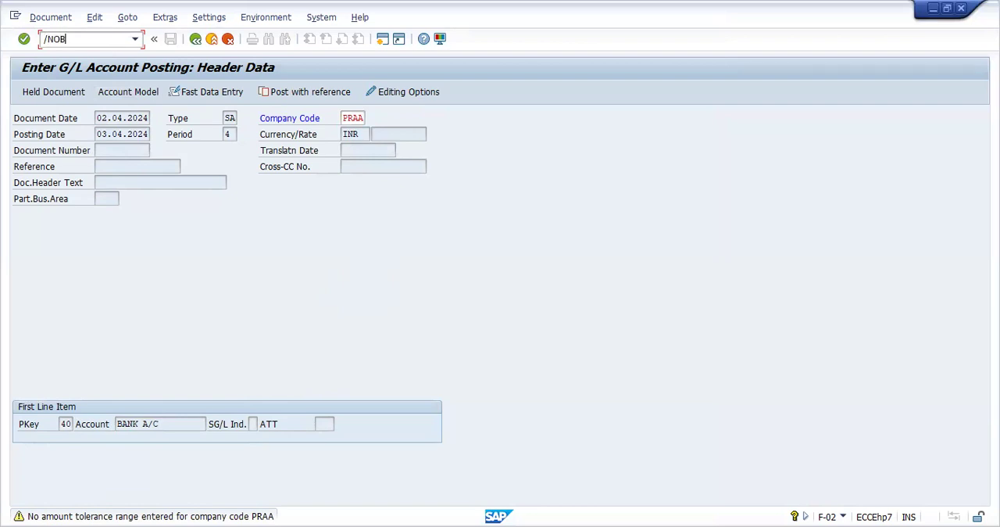
{"action": "type", "text": "52"}
{"action": "key", "text": "Return"}
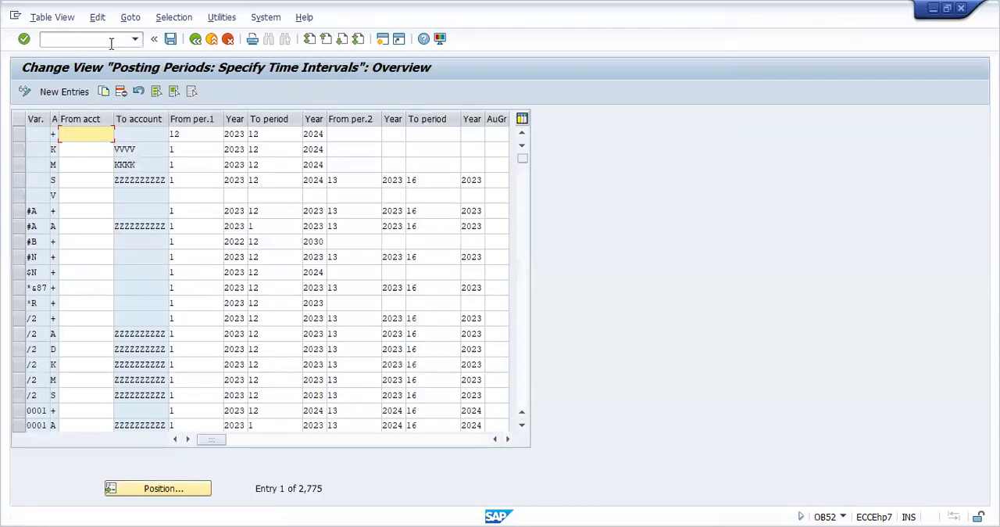
Position the posting period intervals list at posting period variant AP
{"action": "left_click", "coordinate": [156, 487]}
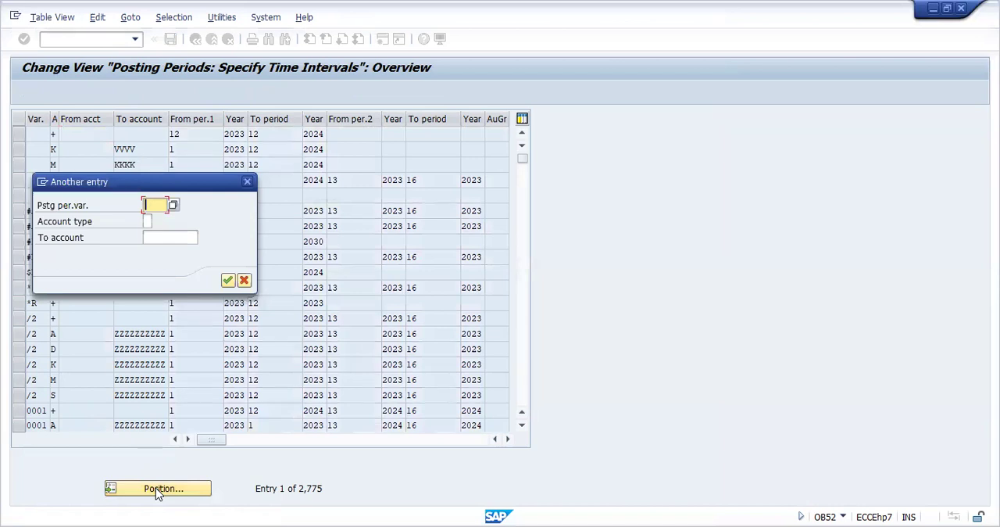
{"action": "type", "text": "A"}
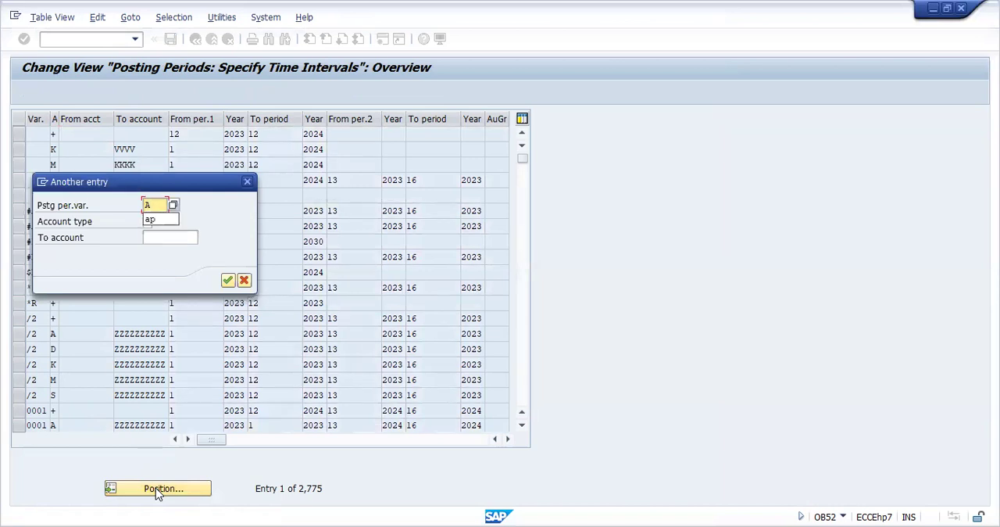
{"action": "key", "text": "BackSpace"}
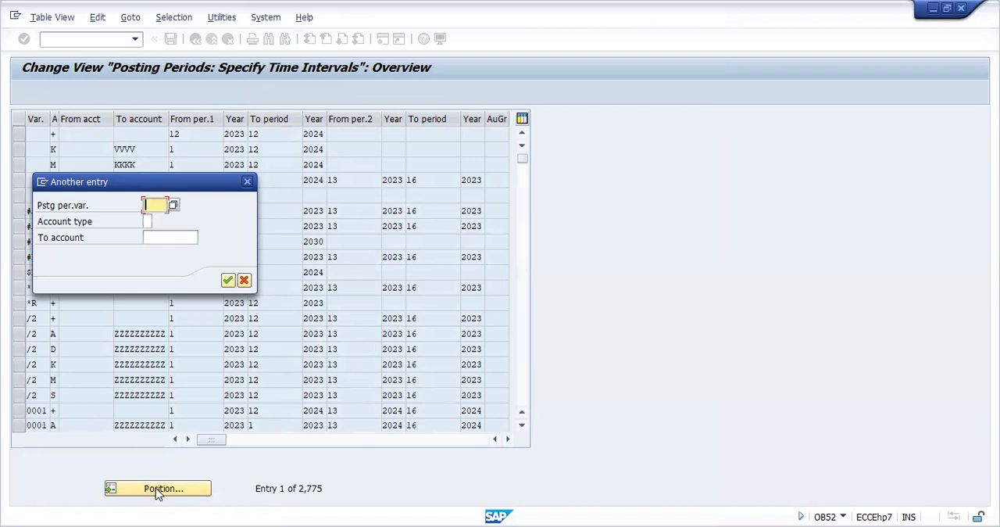
{"action": "type", "text": "A"}
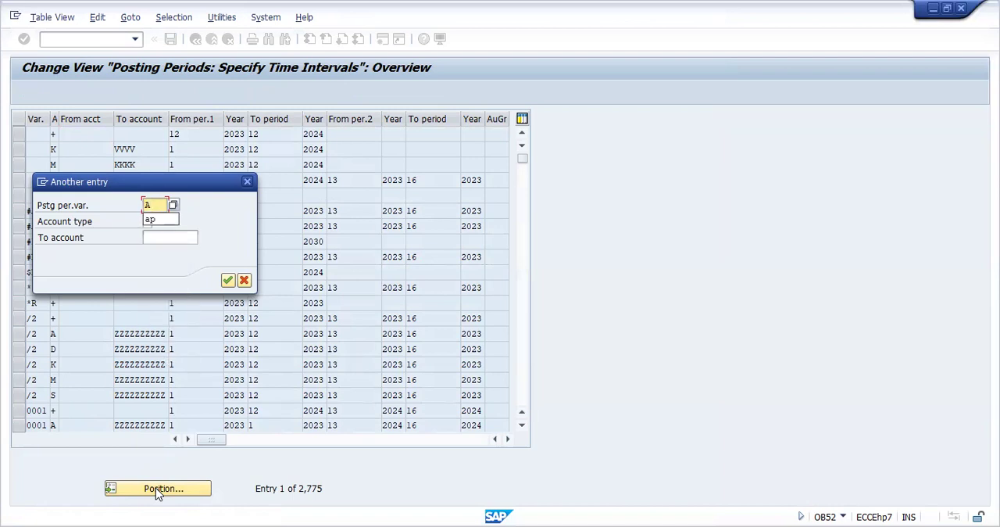
{"action": "type", "text": "P"}
{"action": "key", "text": "Tab"}
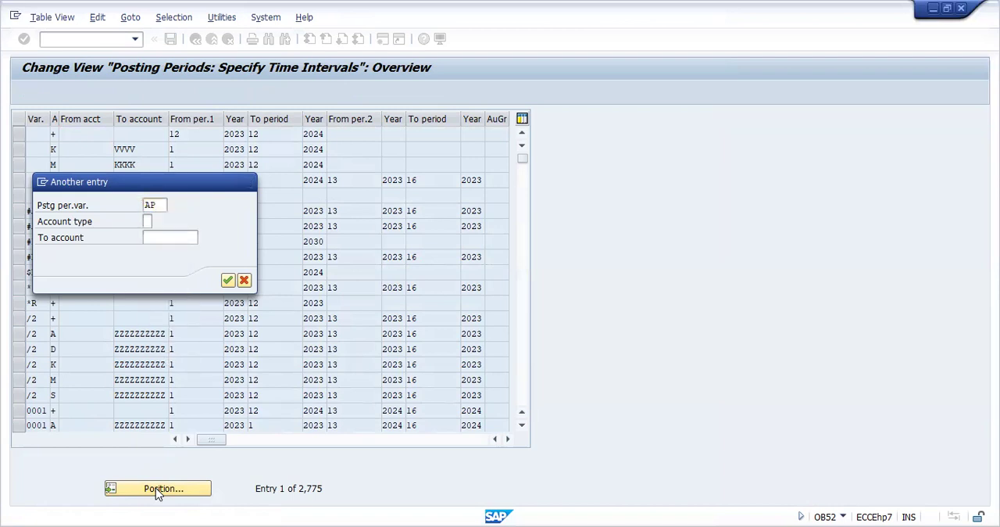
{"action": "key", "text": "Return"}
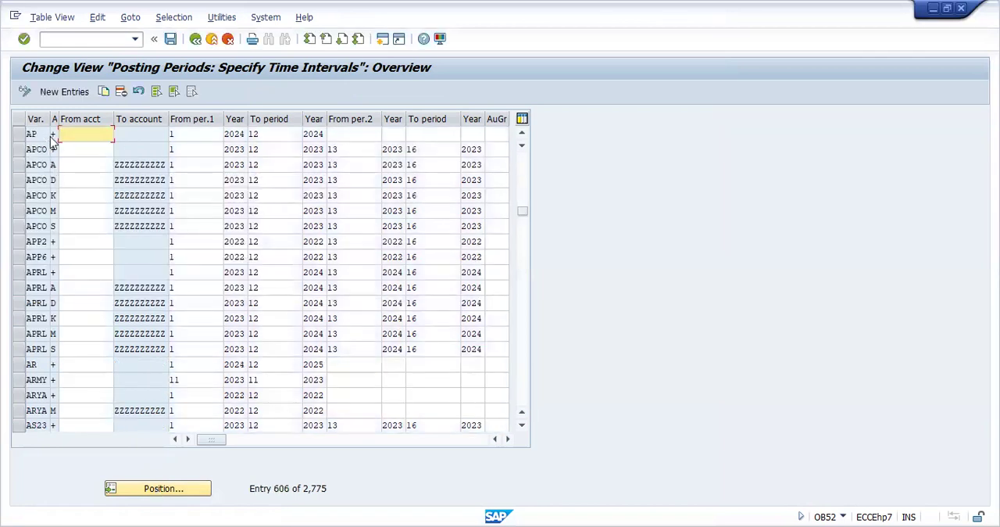
Check variant AP's possible account types and its from and to posting periods
{"action": "left_click", "coordinate": [52, 135]}
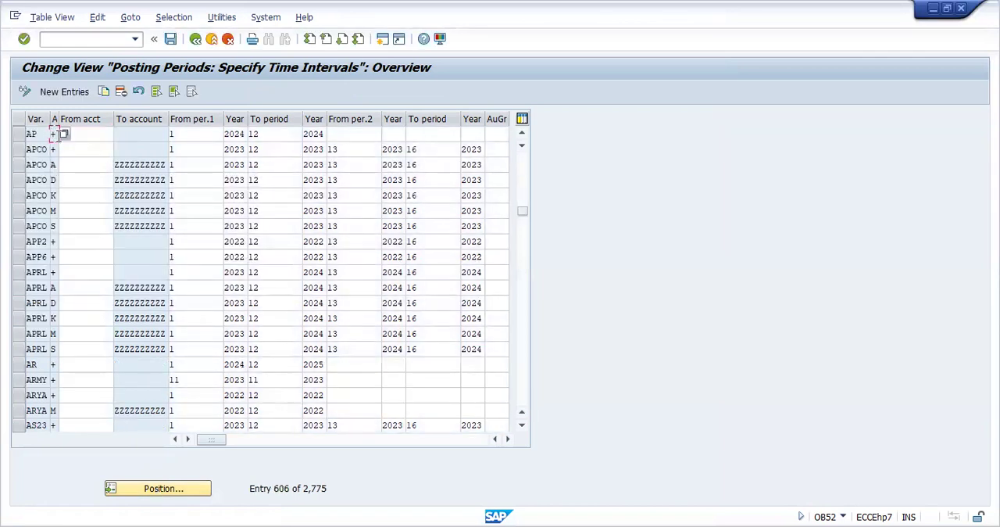
{"action": "left_click", "coordinate": [64, 134]}
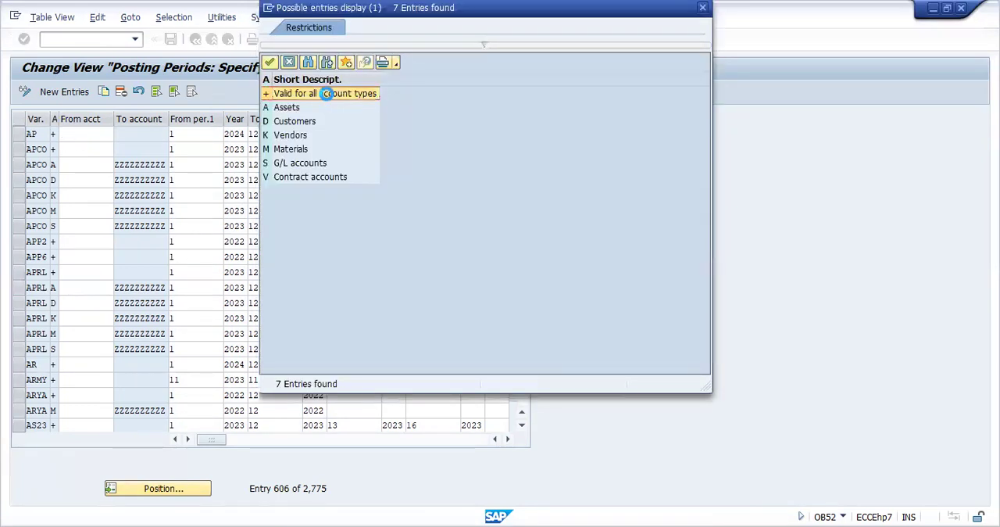
{"action": "key", "text": "Escape"}
{"action": "left_click", "coordinate": [196, 132]}
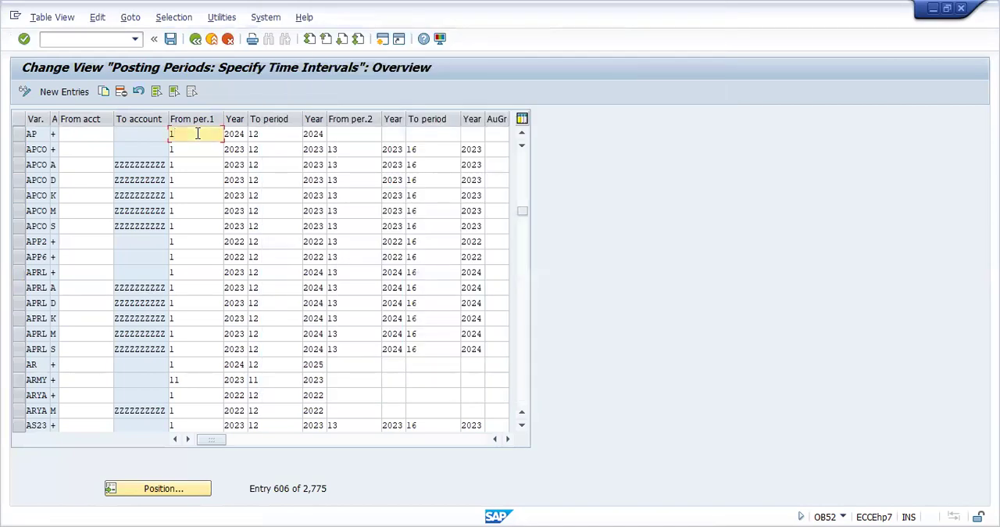
{"action": "left_click", "coordinate": [273, 133]}
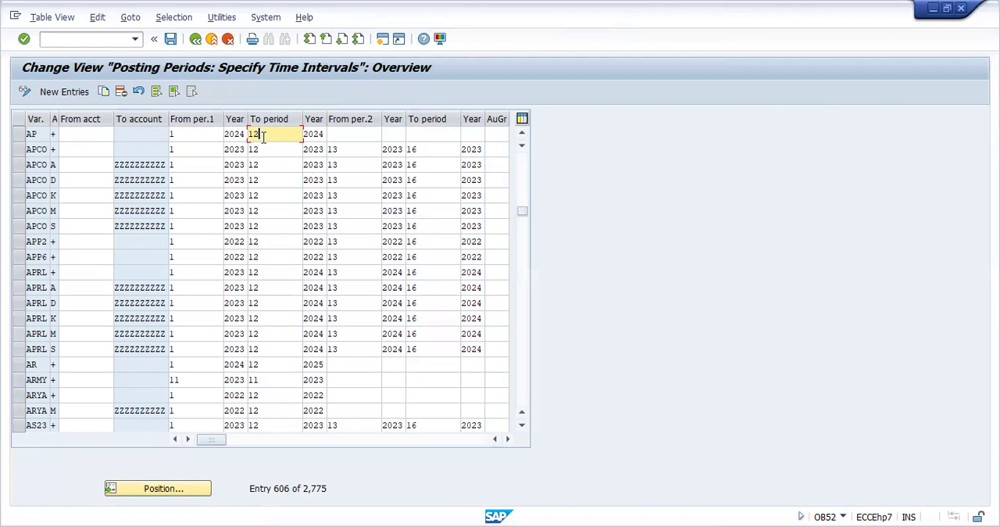
Leave the posting period intervals and start transaction OBA4 for the FI tolerance groups for users
{"action": "left_click", "coordinate": [85, 41]}
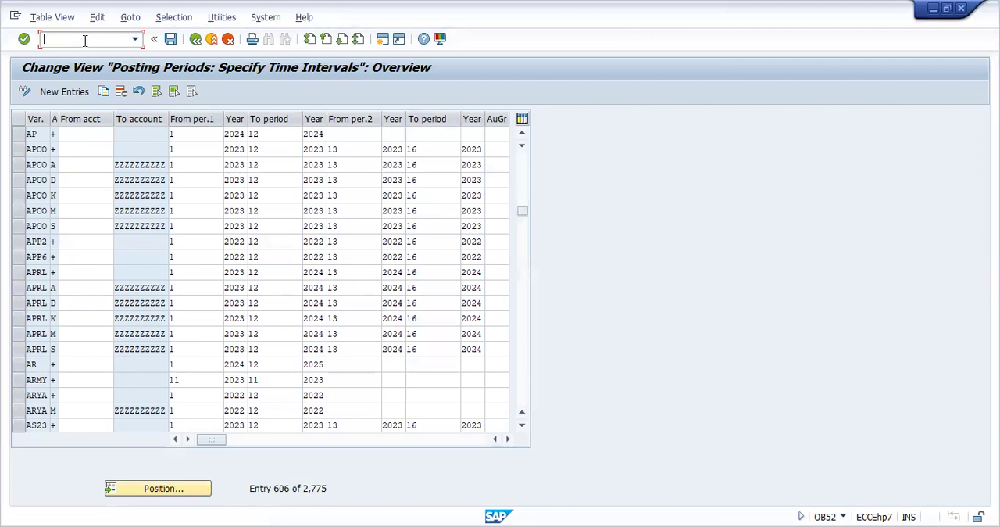
{"action": "type", "text": "/NOBA4"}
{"action": "key", "text": "Return"}
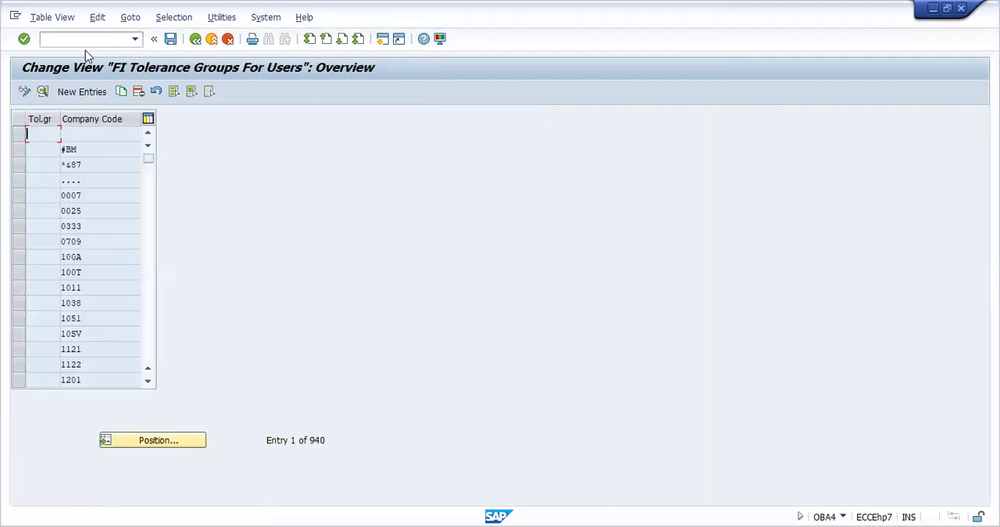
Create a new tolerance group entry for company code PRAA with a blank group name
{"action": "left_click", "coordinate": [80, 95]}
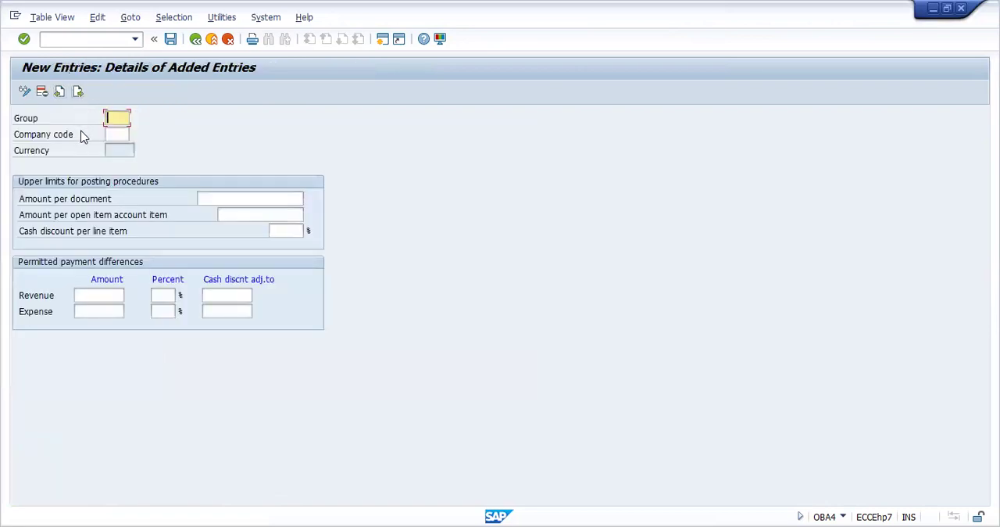
{"action": "left_click", "coordinate": [117, 134]}
{"action": "type", "text": "F"}
{"action": "type", "text": "RAA"}
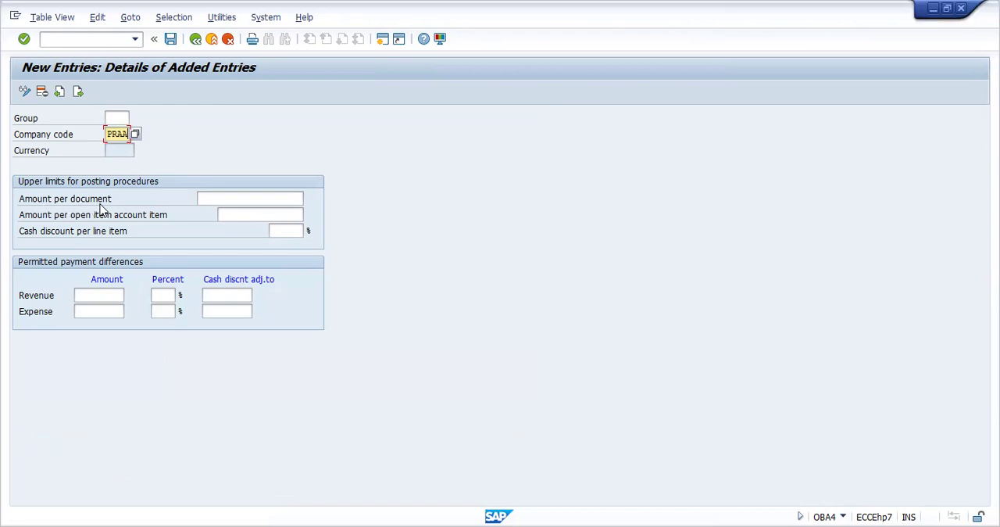
Set both the amount per document and the amount per open item account item to 100000, and save to the proposed customizing request
{"action": "left_click", "coordinate": [221, 197]}
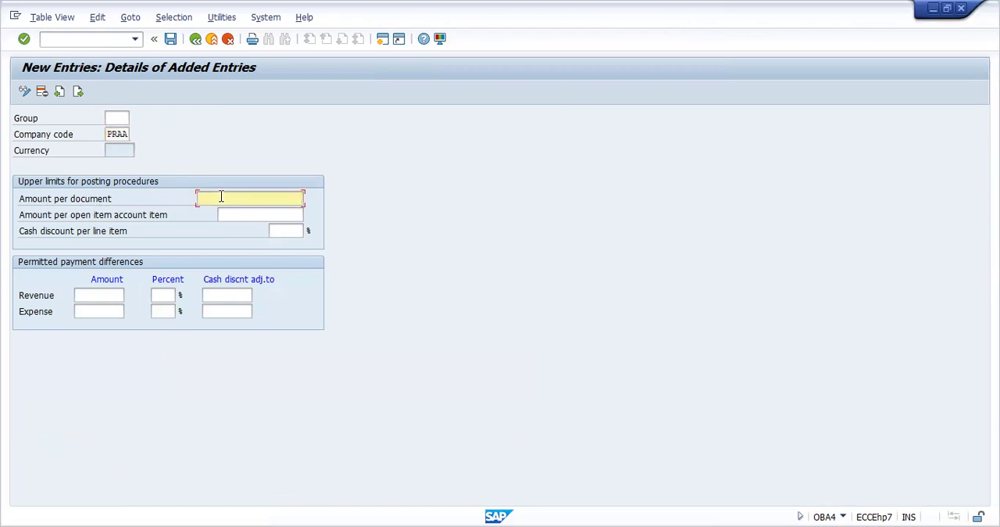
{"action": "type", "text": "100000"}
{"action": "left_click", "coordinate": [242, 214]}
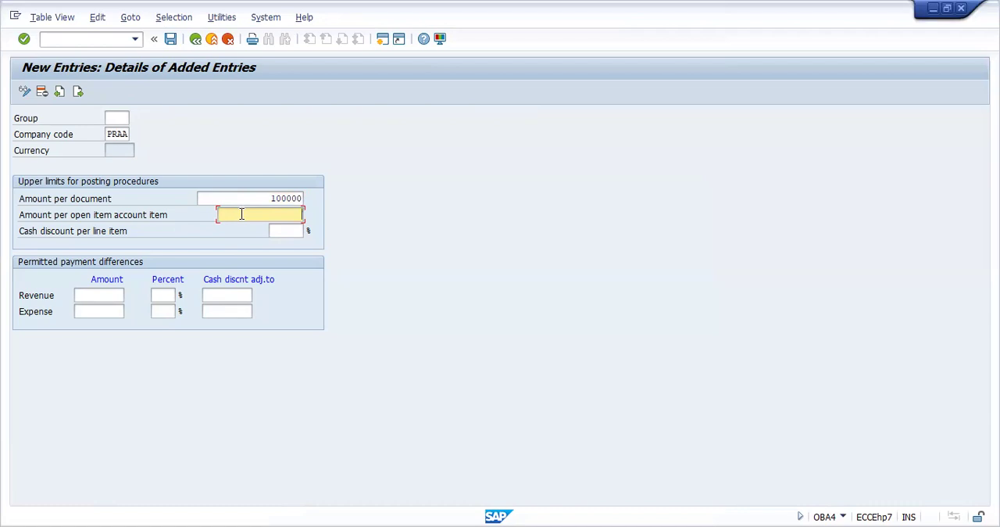
{"action": "type", "text": "100000"}
{"action": "key", "text": "Return"}
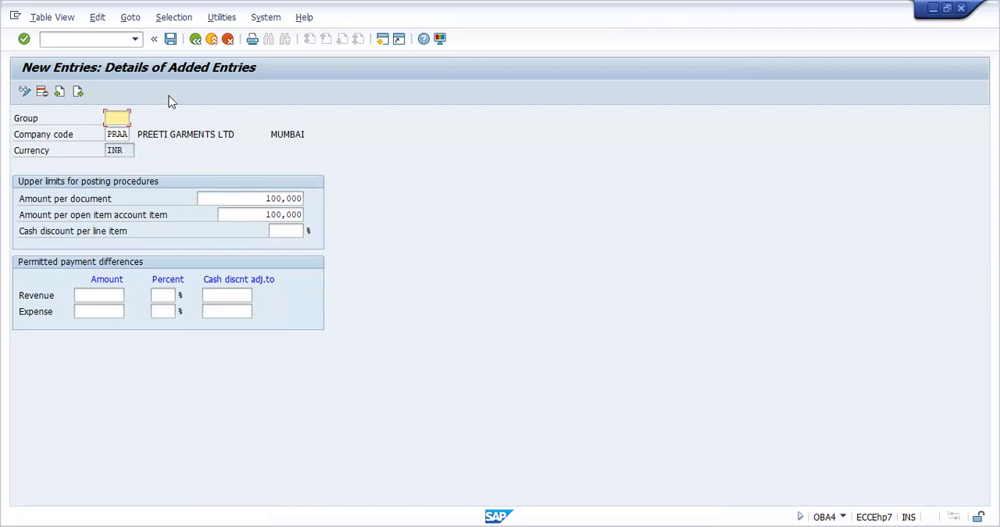
{"action": "left_click", "coordinate": [171, 40]}
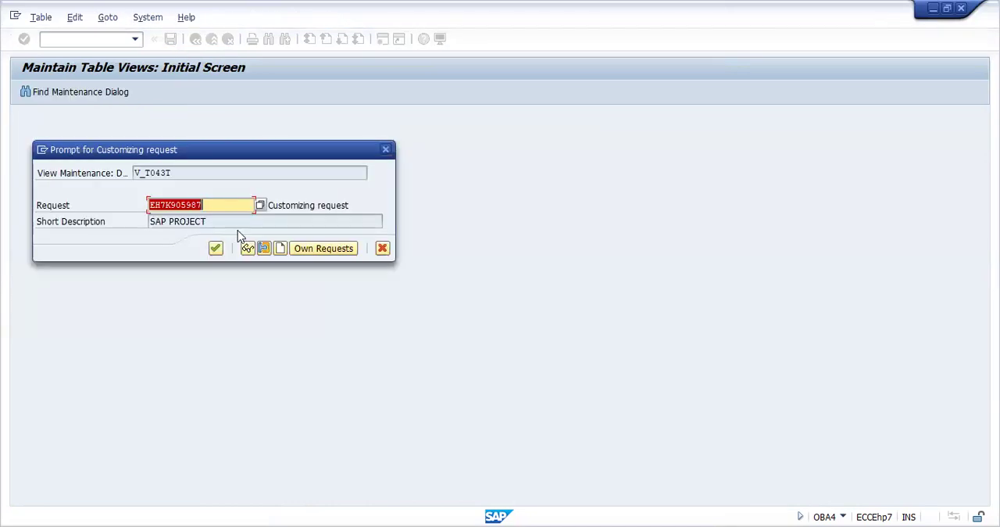
{"action": "left_click", "coordinate": [217, 250]}
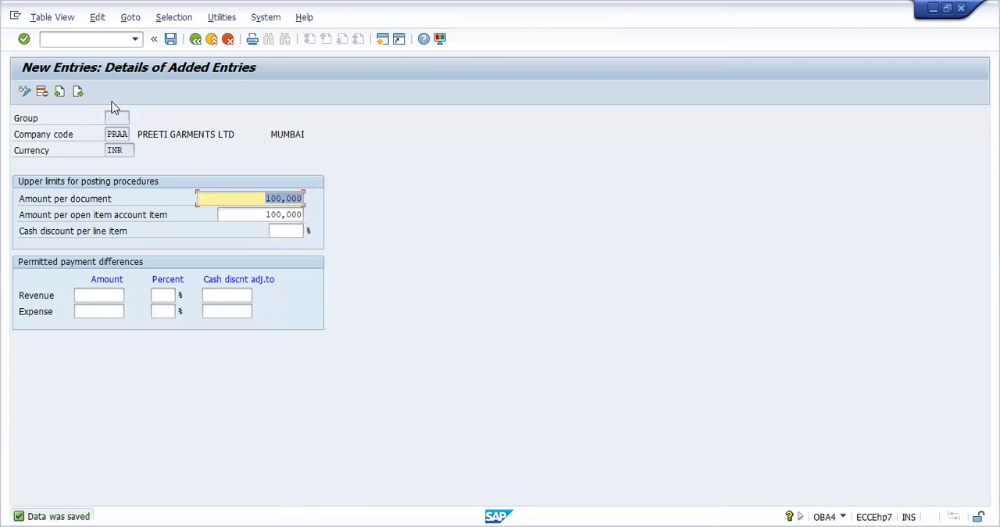
Return to transaction F-02 and set the document date to 02.04.2024
{"action": "left_click", "coordinate": [135, 40]}
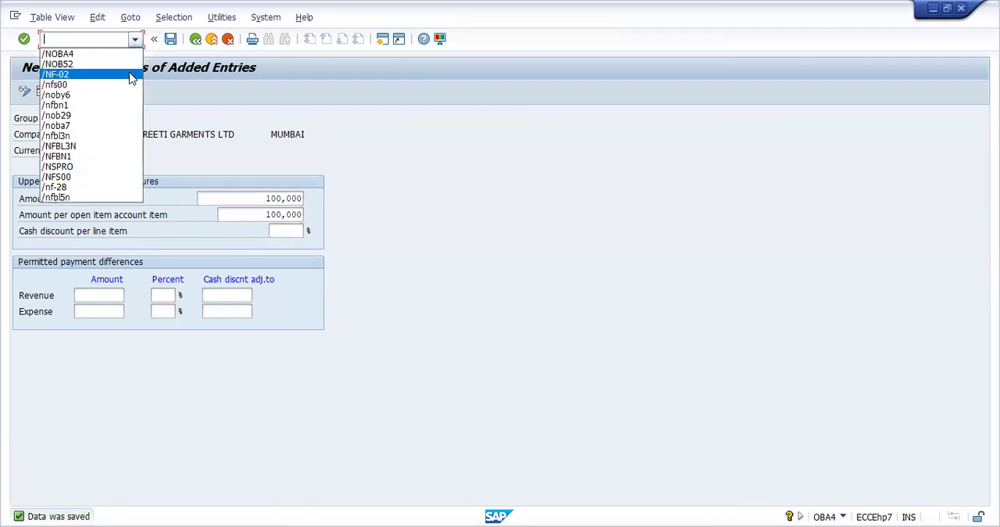
{"action": "left_click", "coordinate": [132, 75]}
{"action": "key", "text": "Return"}
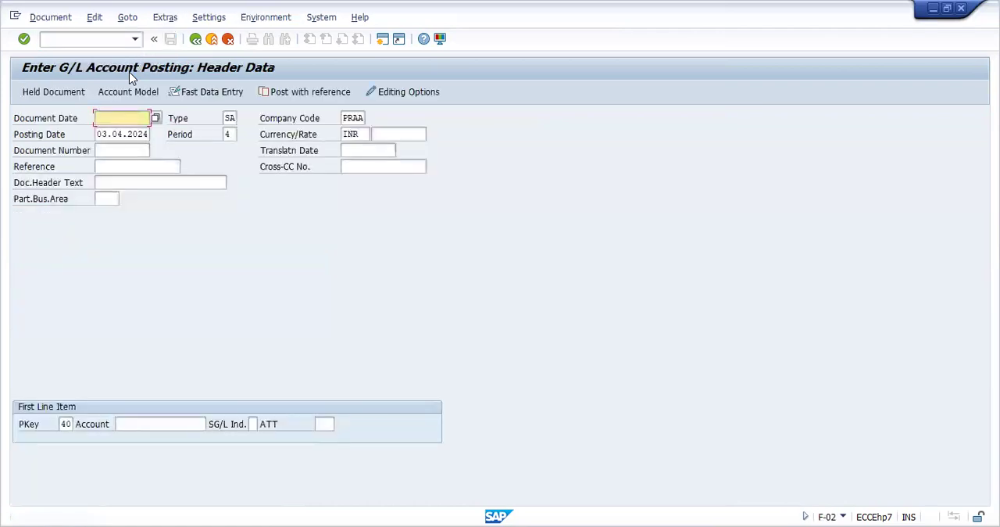
{"action": "left_click", "coordinate": [154, 119]}
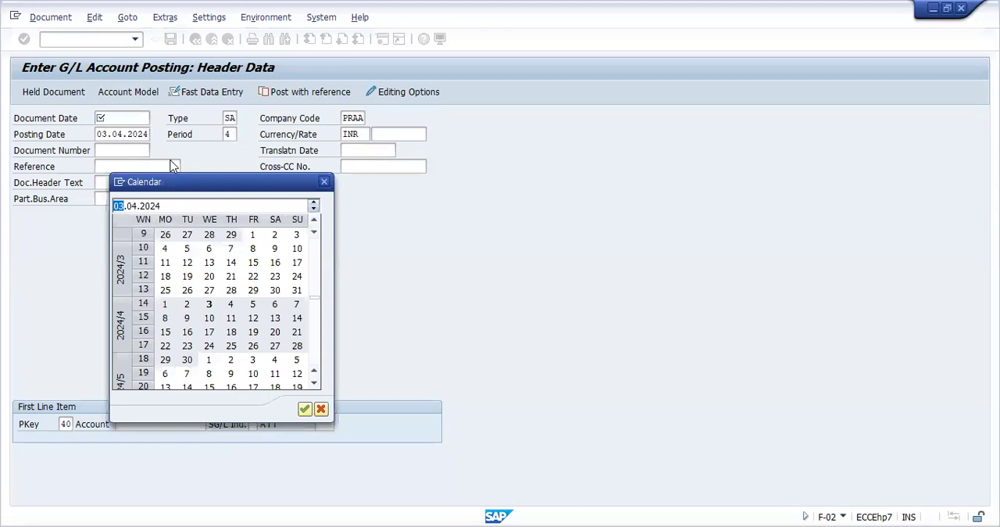
{"action": "double_click", "coordinate": [187, 305]}
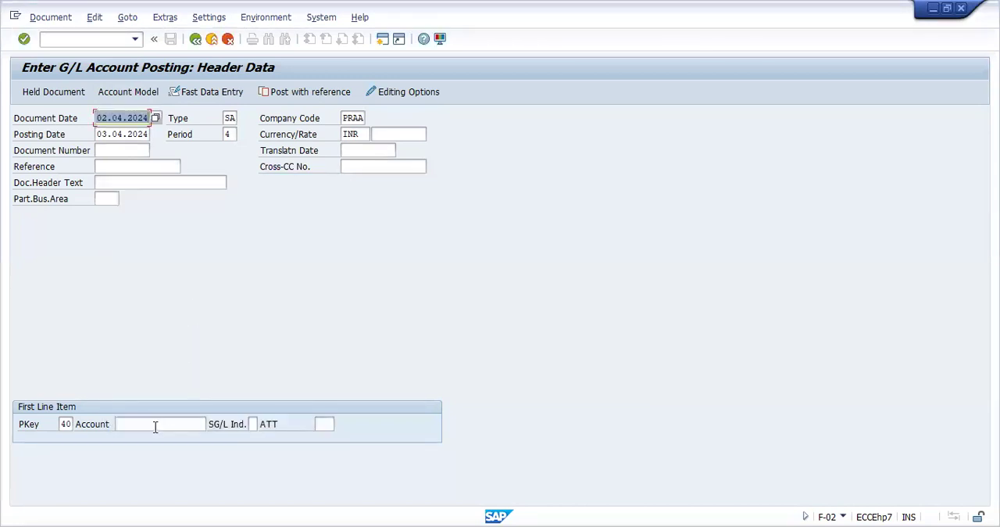
Try to submit BANK as the first line item's account, and clear the account entry
{"action": "left_click", "coordinate": [156, 424]}
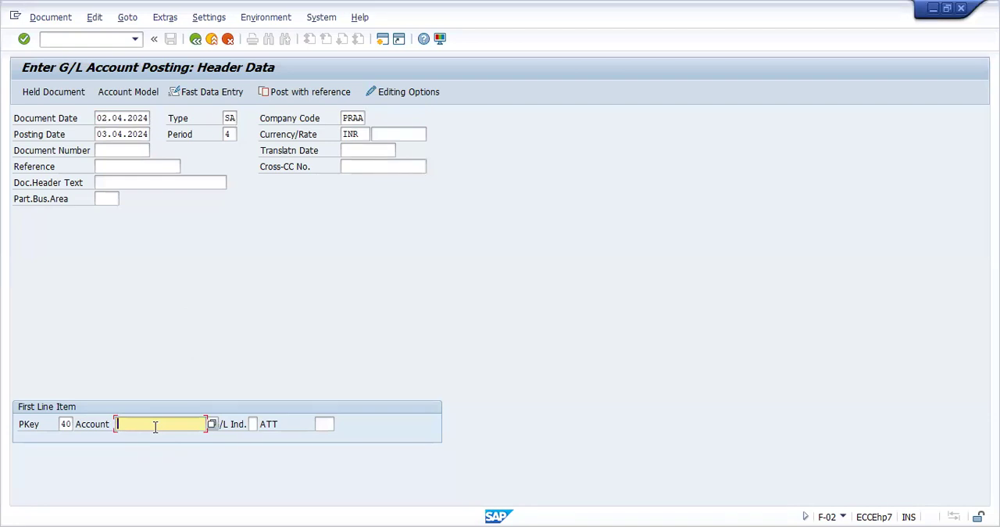
{"action": "type", "text": "BANK"}
{"action": "key", "text": "Return"}
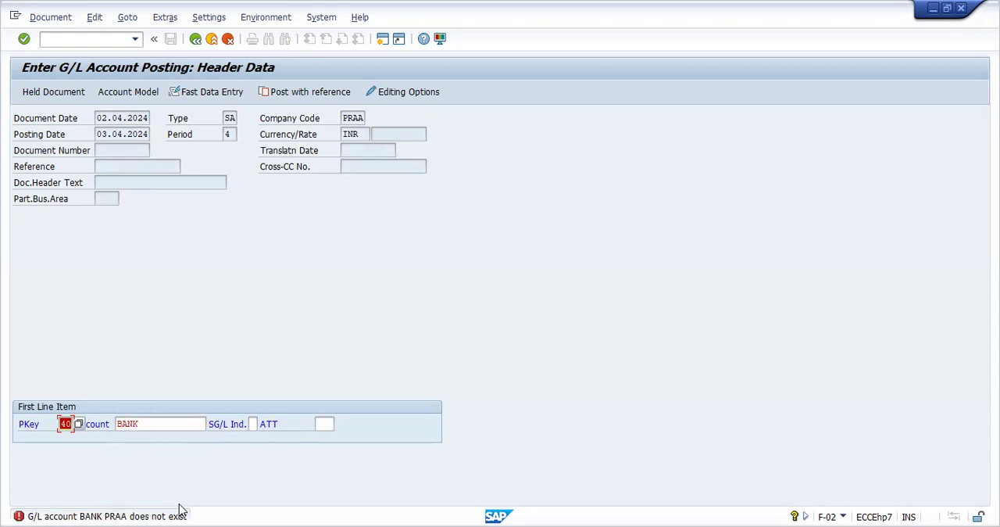
{"action": "left_click", "coordinate": [165, 428]}
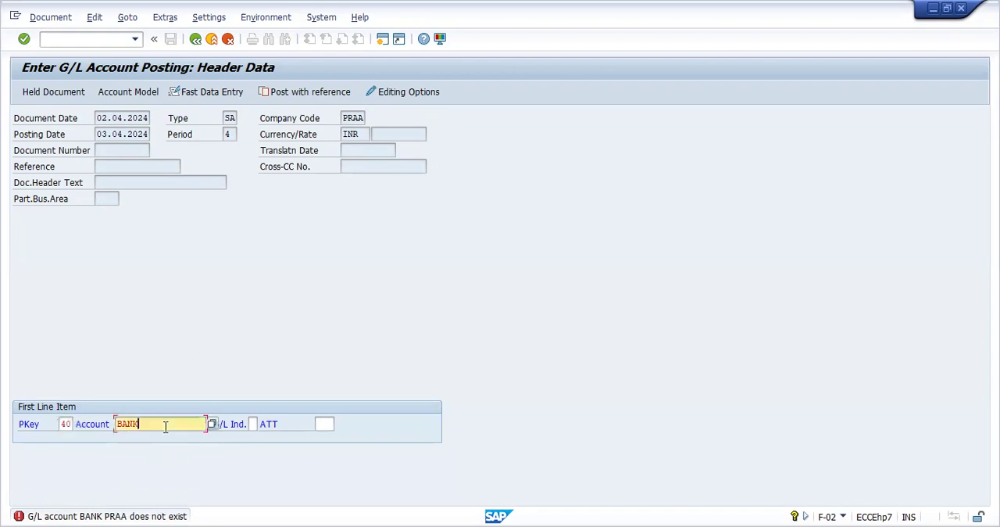
{"action": "key", "text": "BackSpace"}
{"action": "key", "text": "BackSpace"}
{"action": "key", "text": "BackSpace"}
{"action": "key", "text": "BackSpace"}
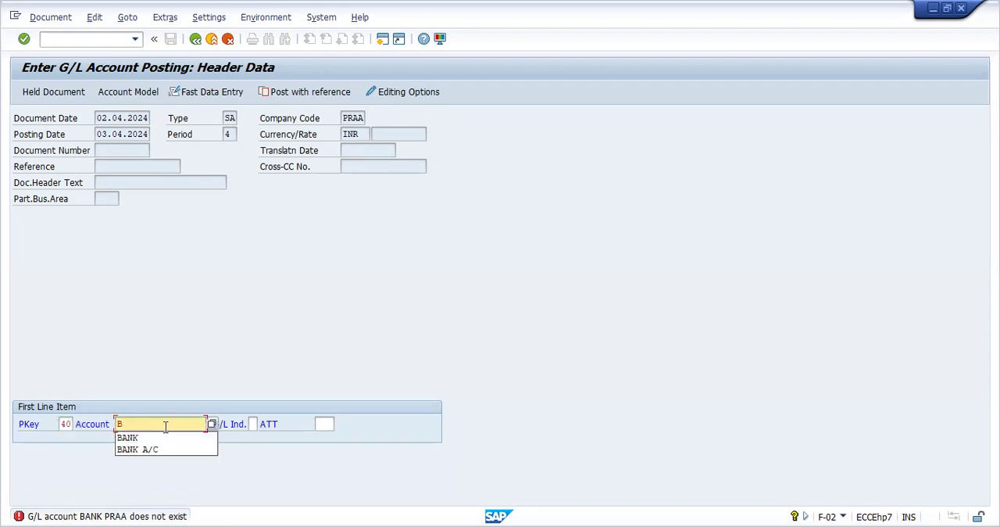
{"action": "left_click", "coordinate": [298, 343]}
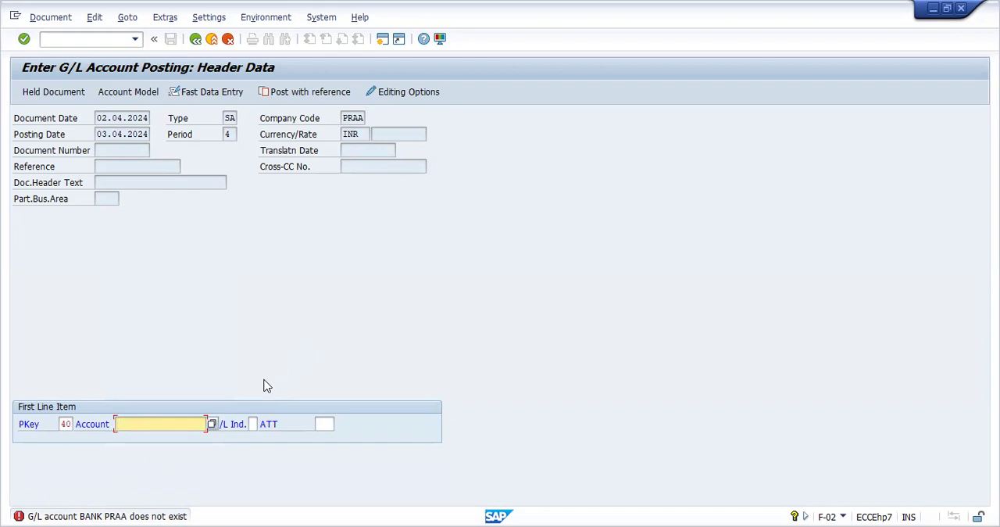
Choose G/L account 2 (BANK ACCOUNT) of company code PRAA for the first line item and submit the header data
{"action": "left_click", "coordinate": [211, 424]}
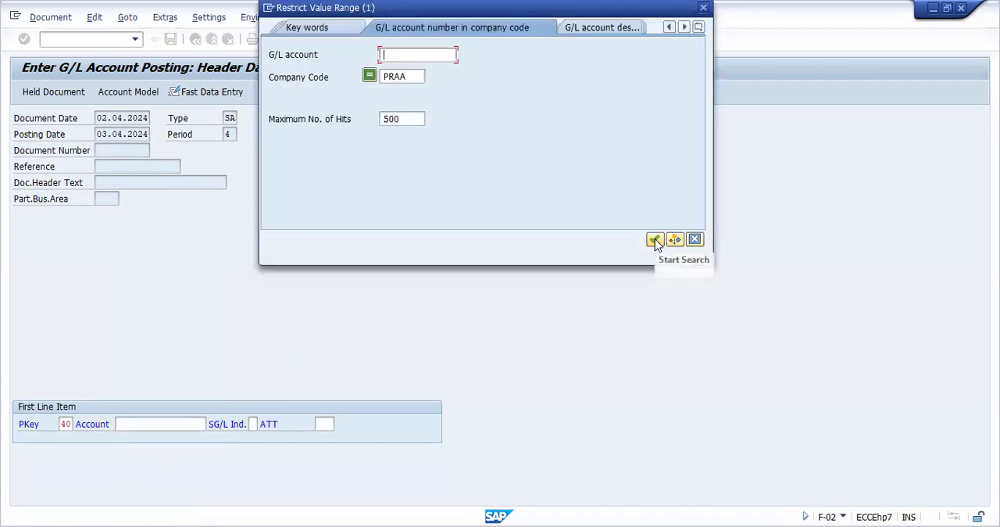
{"action": "left_click", "coordinate": [655, 239]}
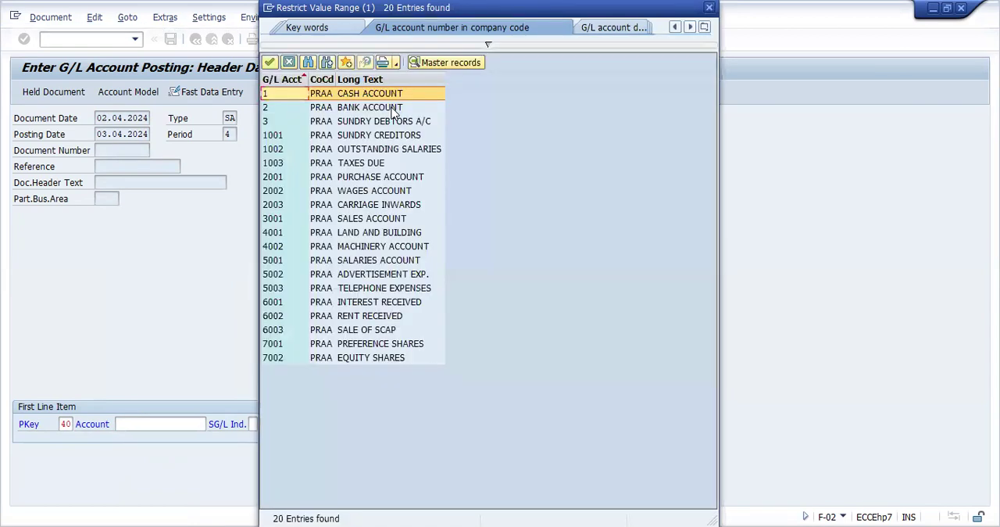
{"action": "left_click", "coordinate": [393, 109]}
{"action": "double_click", "coordinate": [393, 109]}
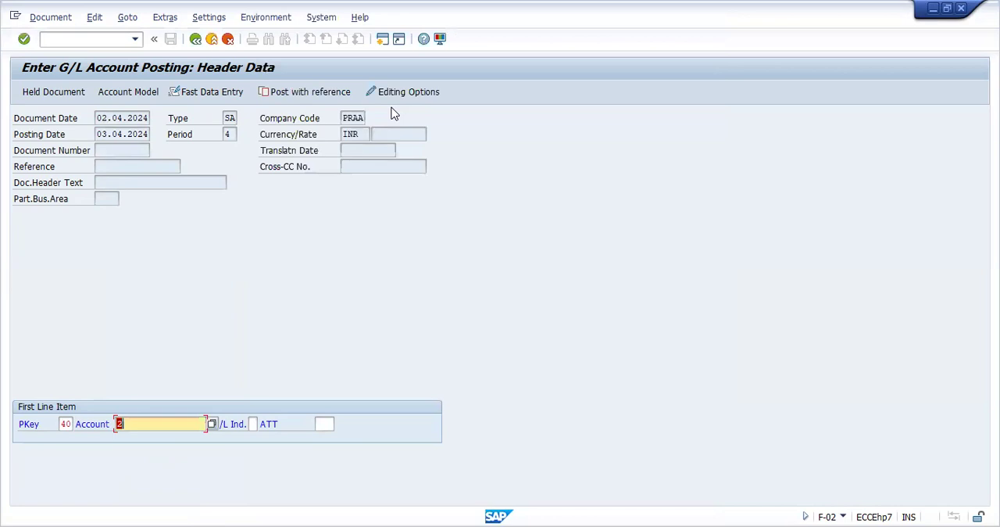
{"action": "left_click", "coordinate": [178, 422]}
{"action": "key", "text": "Return"}
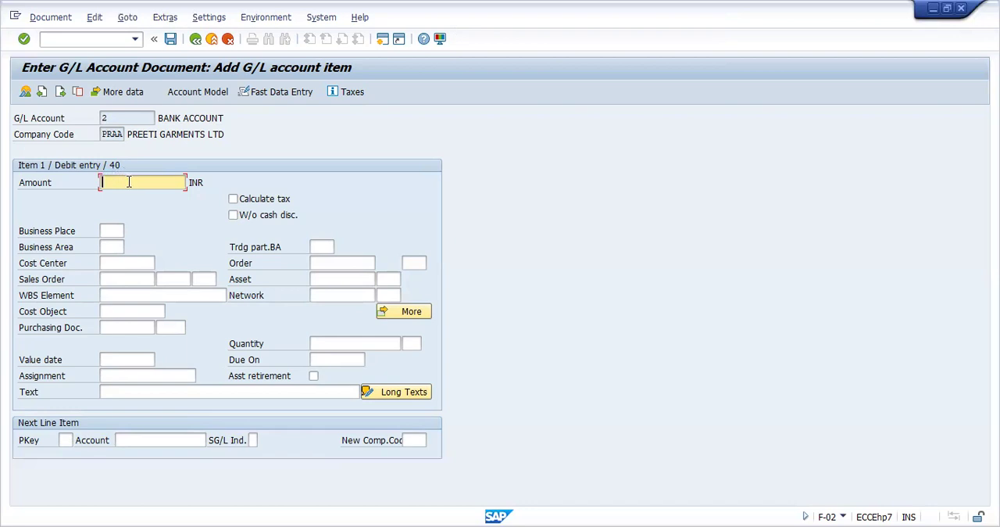
Enter 100001 INR as the amount of the bank account debit item and submit it
{"action": "type", "text": "10"}
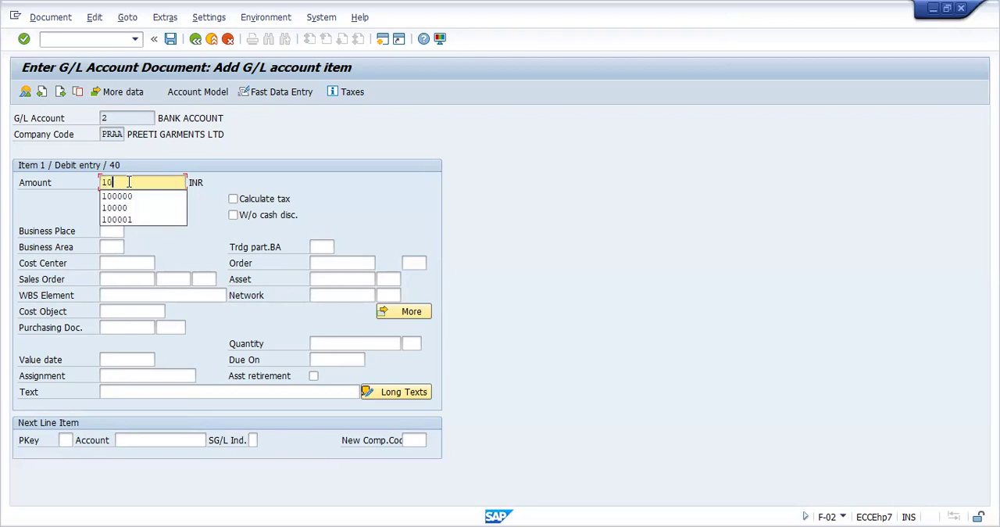
{"action": "type", "text": "0000"}
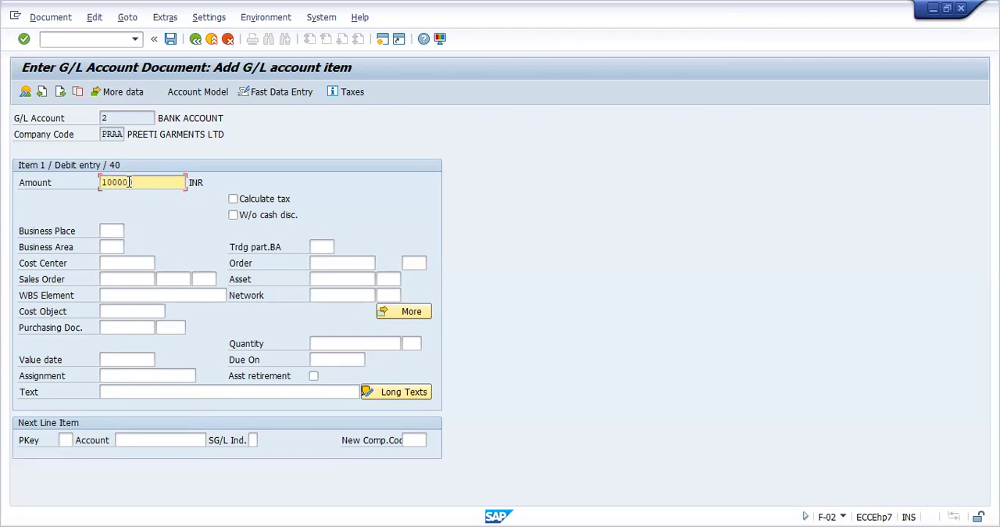
{"action": "type", "text": "1"}
{"action": "key", "text": "BackSpace"}
{"action": "key", "text": "BackSpace"}
{"action": "type", "text": "1"}
{"action": "key", "text": "Return"}
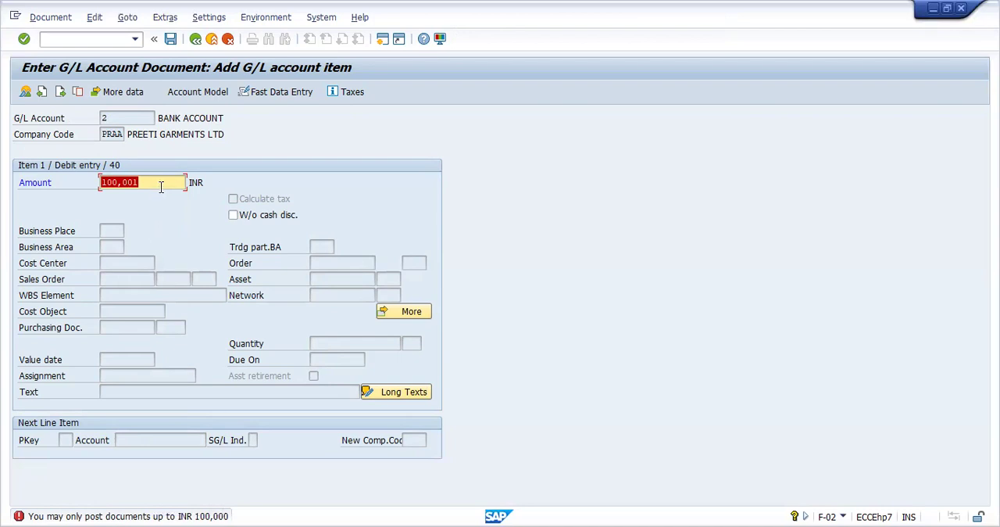
Replace the bank account debit item's amount with 100000 INR and submit it
{"action": "left_click", "coordinate": [161, 186]}
{"action": "key", "text": "BackSpace"}
{"action": "key", "text": "BackSpace"}
{"action": "key", "text": "BackSpace"}
{"action": "key", "text": "BackSpace"}
{"action": "key", "text": "BackSpace"}
{"action": "key", "text": "BackSpace"}
{"action": "key", "text": "BackSpace"}
{"action": "left_click", "coordinate": [223, 171]}
{"action": "type", "text": "100000"}
{"action": "key", "text": "Return"}
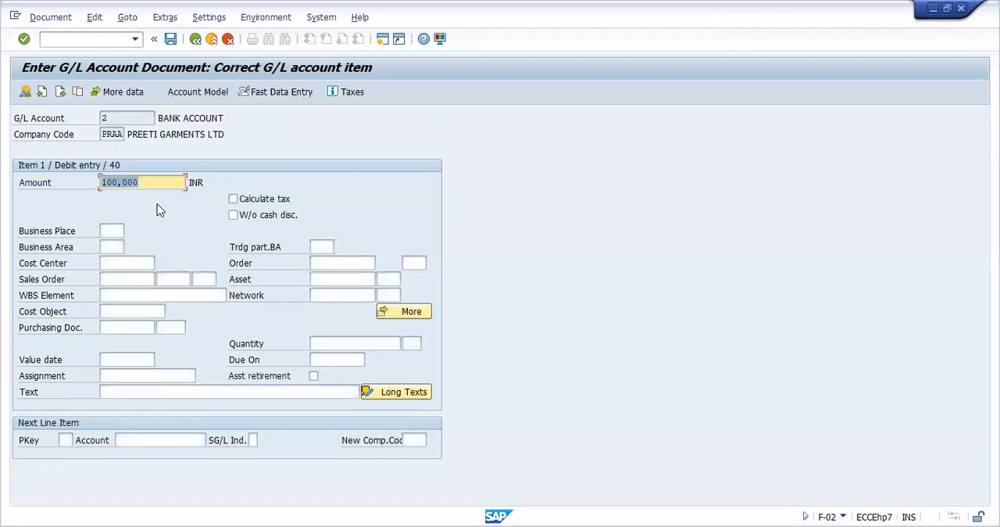
{"action": "left_click", "coordinate": [158, 181]}
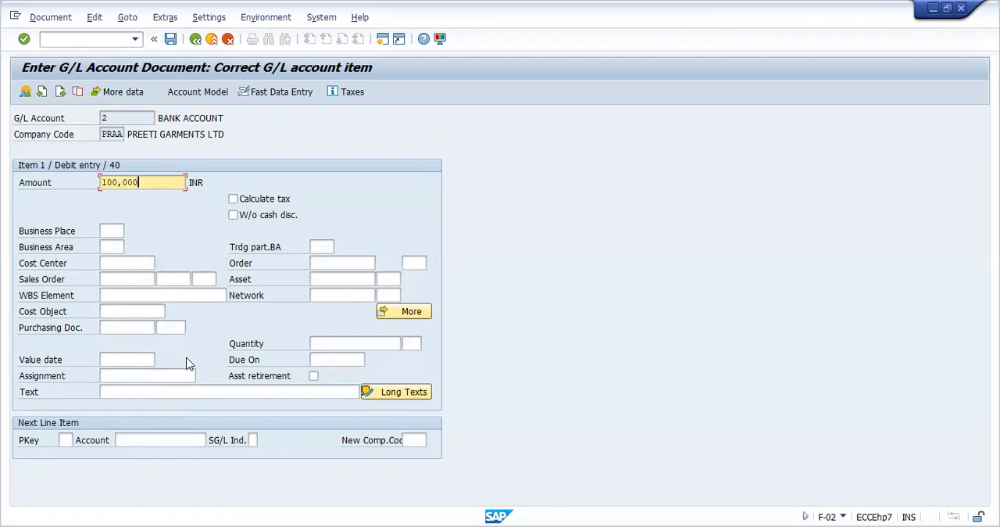
Enter CASH DEPOSIT as the text of the bank account debit item
{"action": "left_click", "coordinate": [135, 392]}
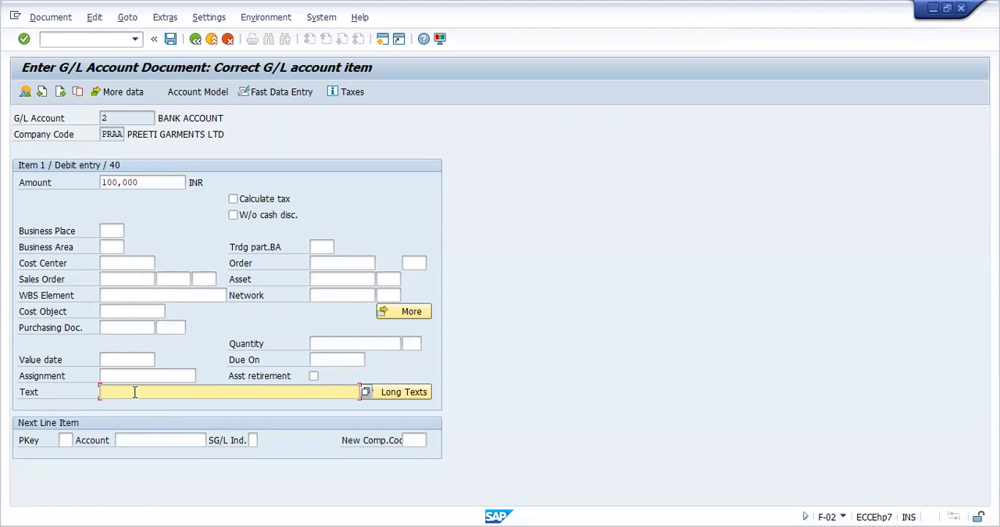
{"action": "type", "text": "C"}
{"action": "left_click", "coordinate": [132, 404]}
Set the next line item's posting key to 50 (Credit entry), picking it from the list of posting keys
{"action": "left_click", "coordinate": [68, 439]}
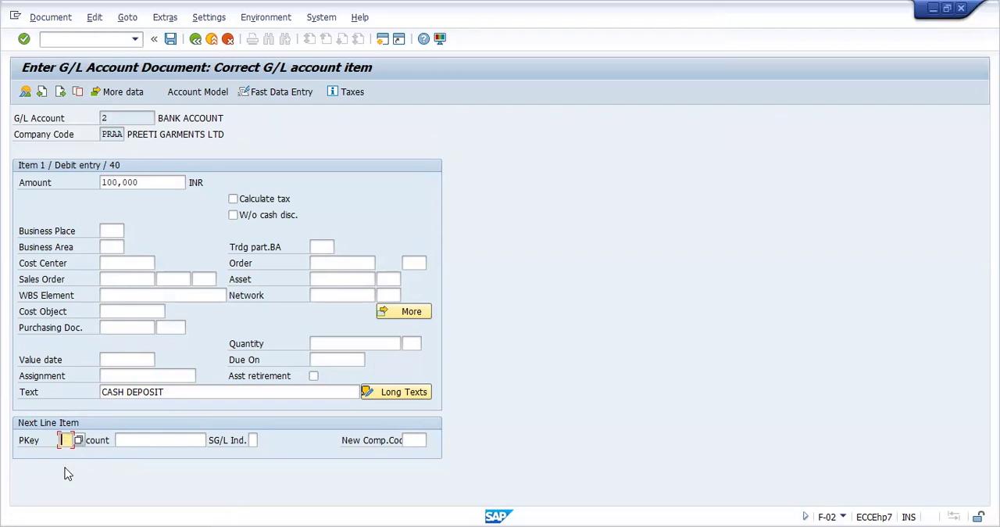
{"action": "type", "text": "50"}
{"action": "left_click", "coordinate": [79, 441]}
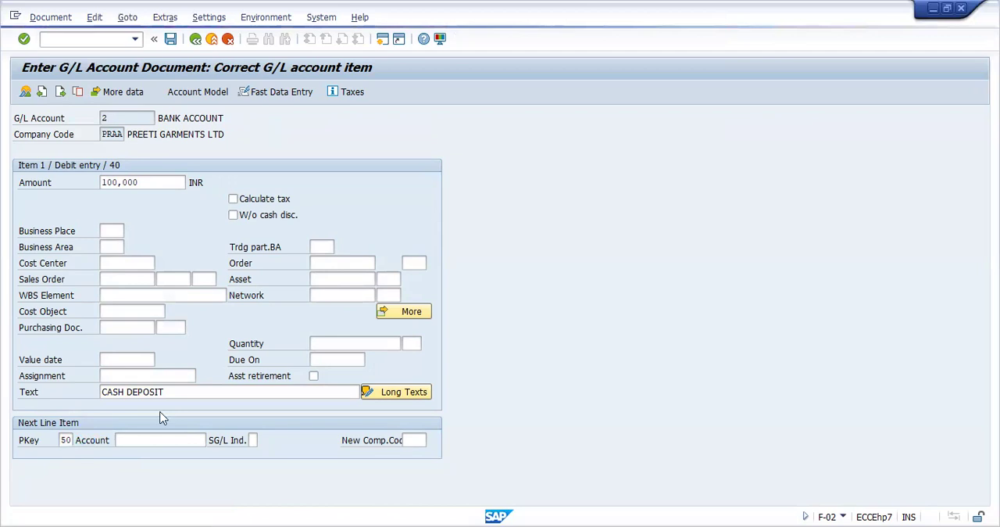
{"action": "scroll", "coordinate": [353, 373], "scroll_direction": "down", "scroll_amount": 9}
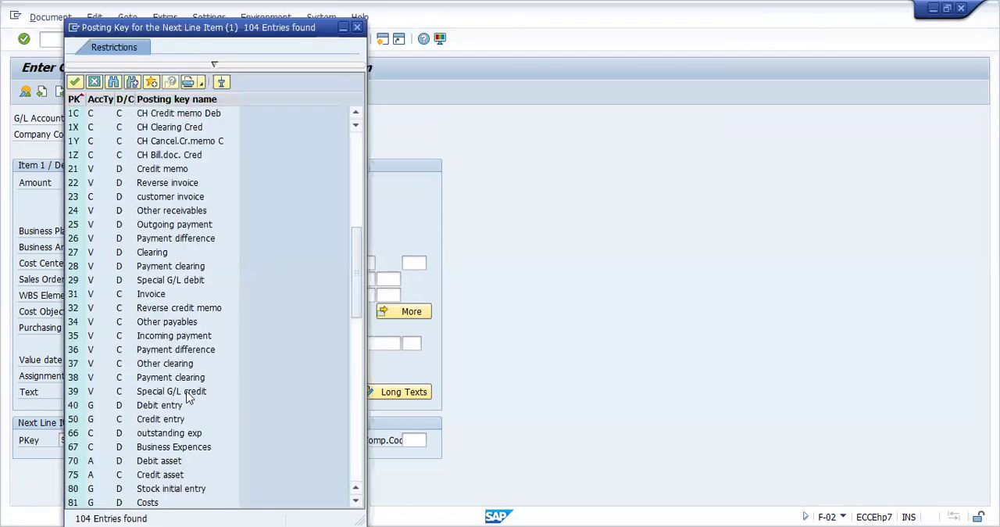
{"action": "double_click", "coordinate": [156, 425]}
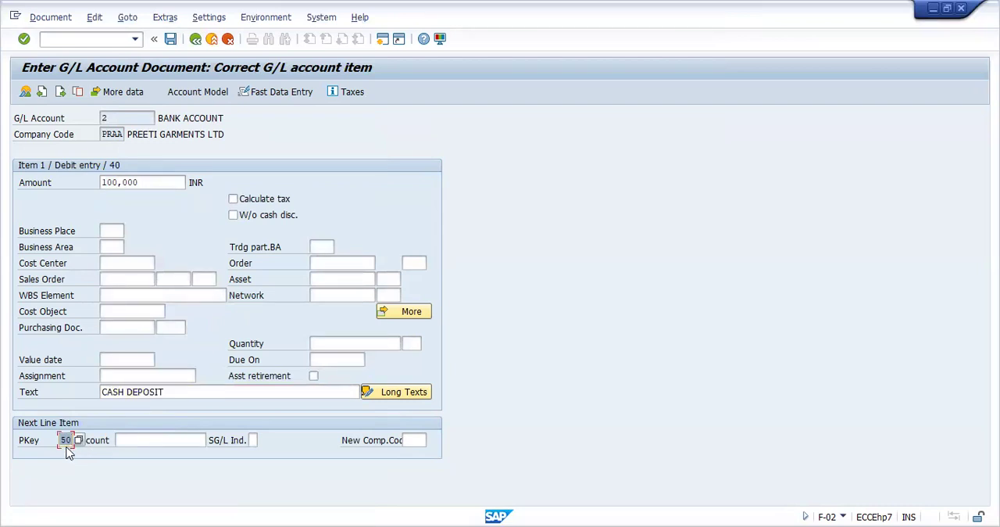
Choose G/L account 1 (CASH ACCOUNT) of company code PRAA for the next line item and submit it
{"action": "left_click", "coordinate": [144, 440]}
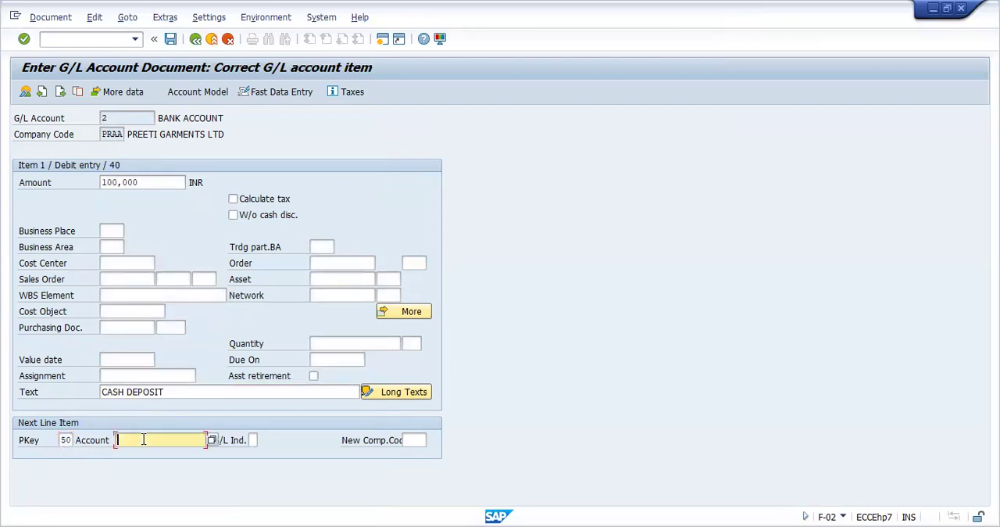
{"action": "left_click", "coordinate": [211, 441]}
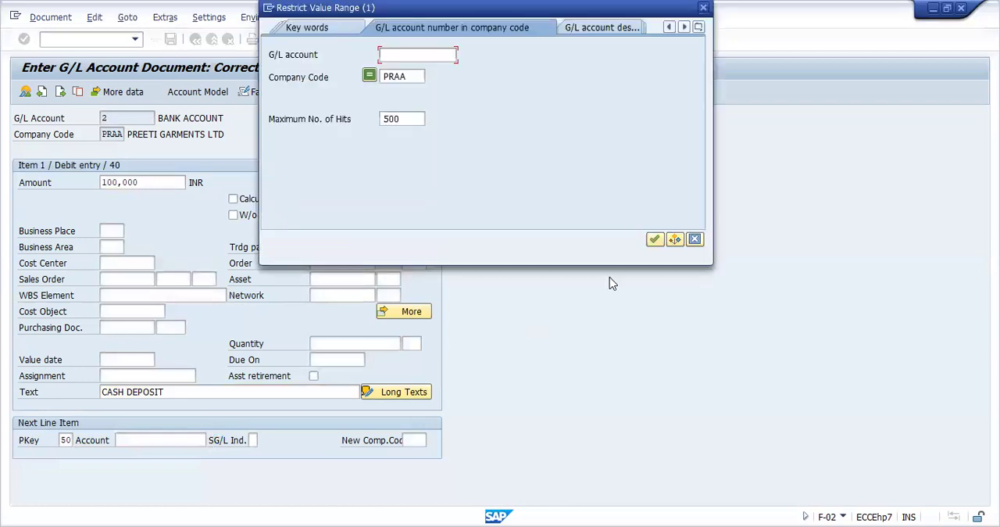
{"action": "left_click", "coordinate": [653, 240]}
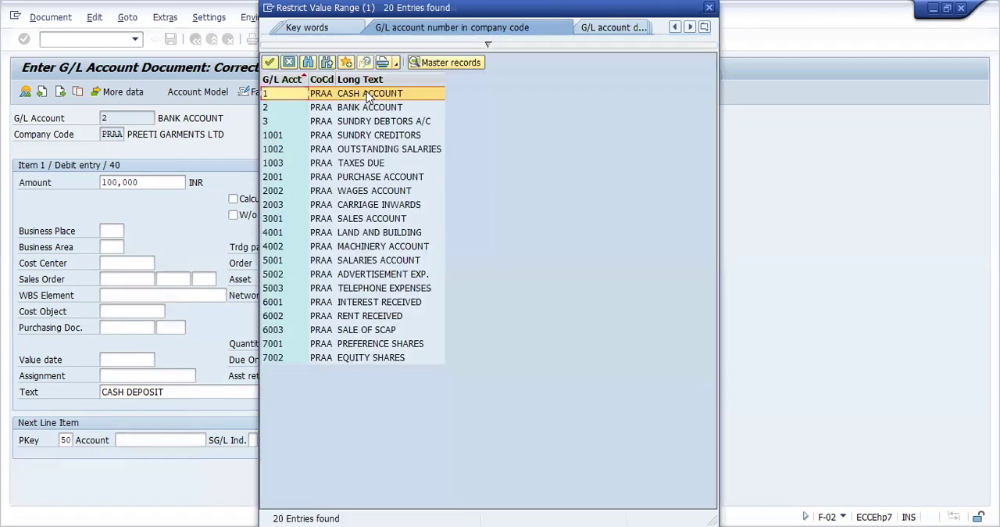
{"action": "double_click", "coordinate": [369, 94]}
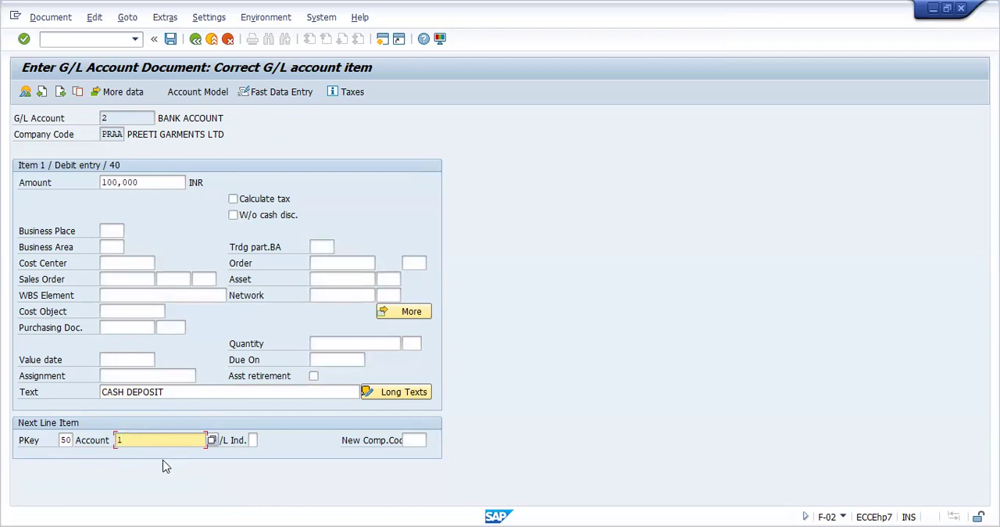
{"action": "key", "text": "Return"}
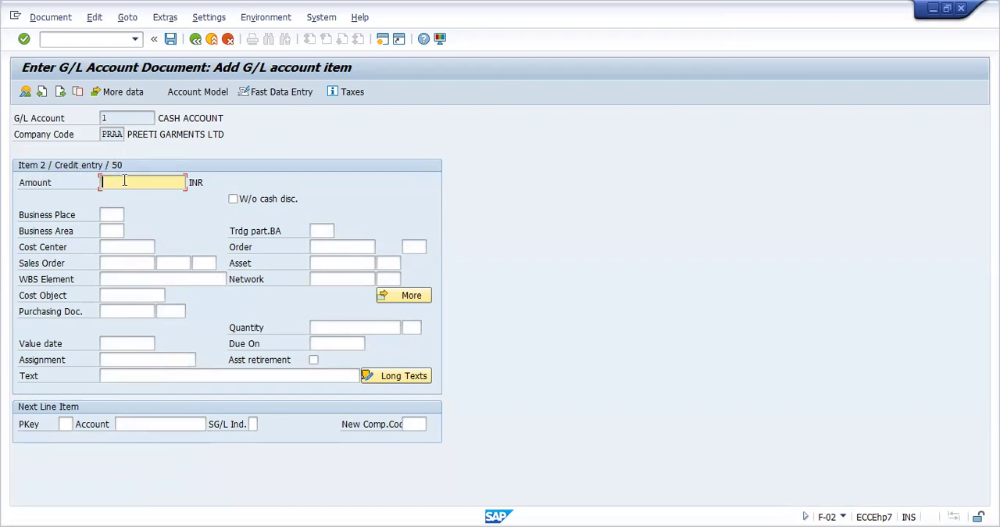
Enter 10000 INR and the text CASH DEPOSIT for the cash account credit item, and try to post the document
{"action": "type", "text": "10000"}
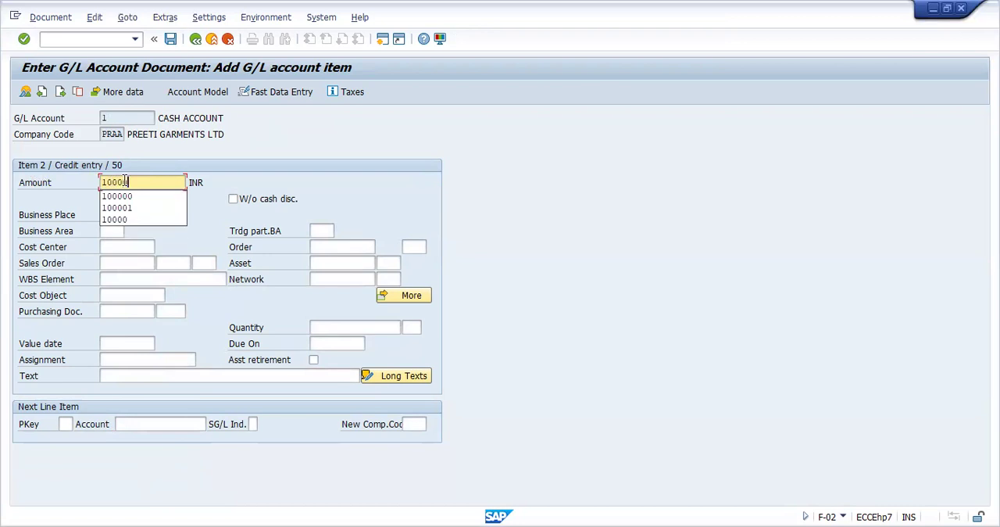
{"action": "left_click", "coordinate": [206, 232]}
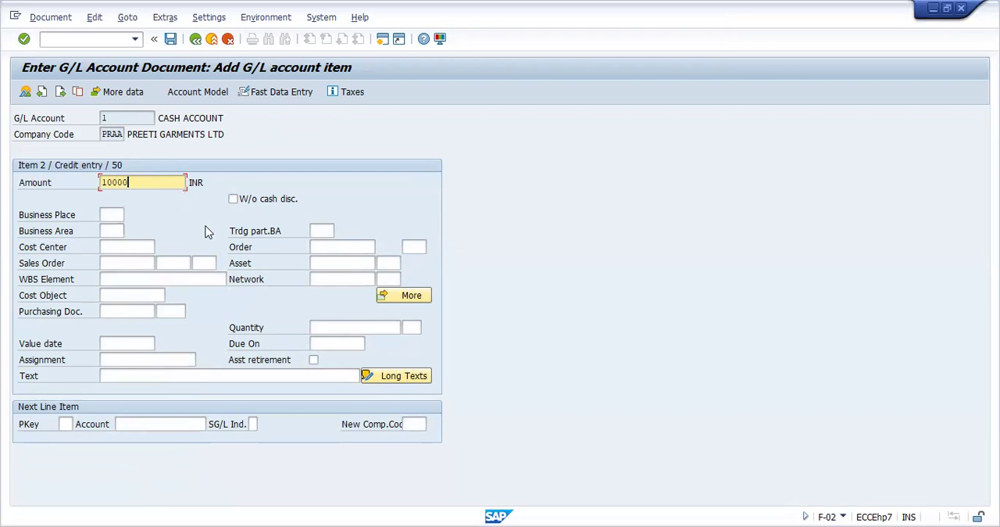
{"action": "left_click", "coordinate": [141, 377]}
{"action": "type", "text": "C"}
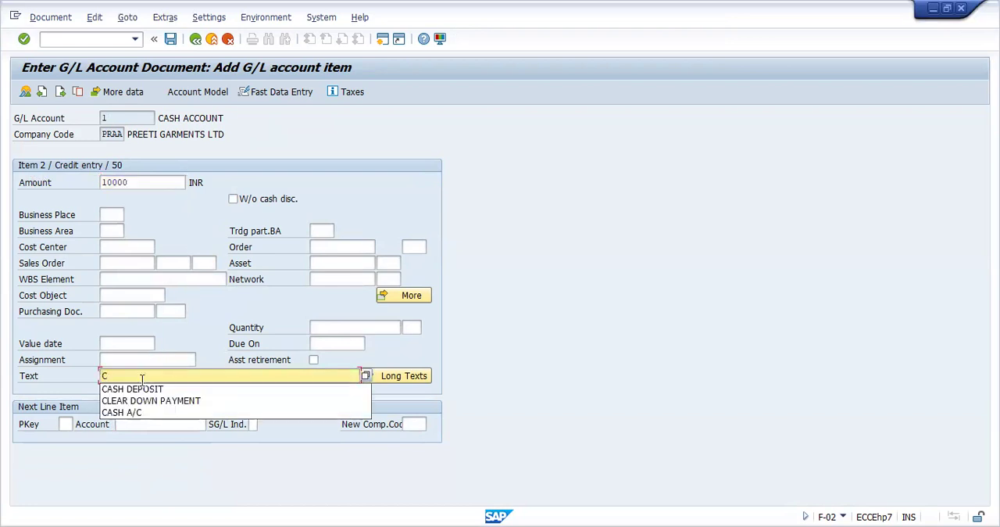
{"action": "left_click", "coordinate": [139, 391]}
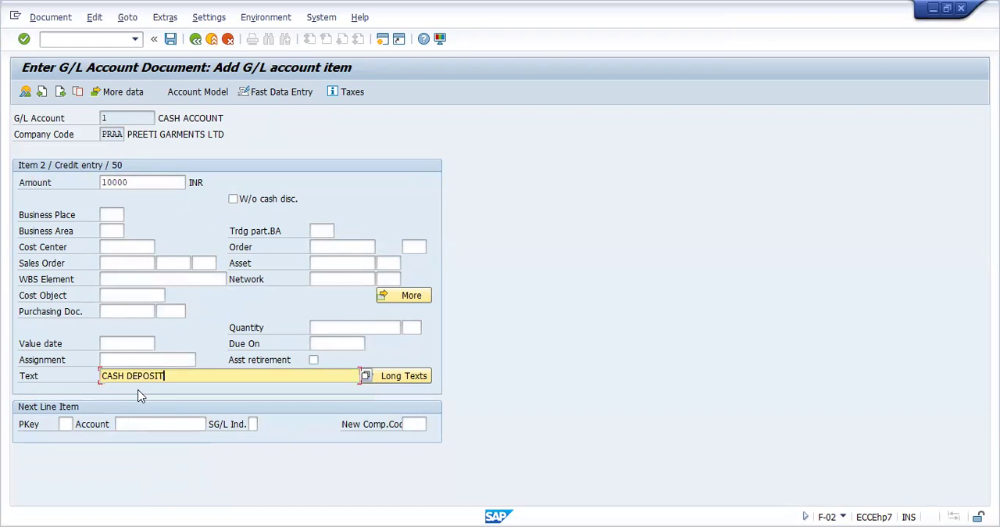
{"action": "left_click", "coordinate": [171, 49]}
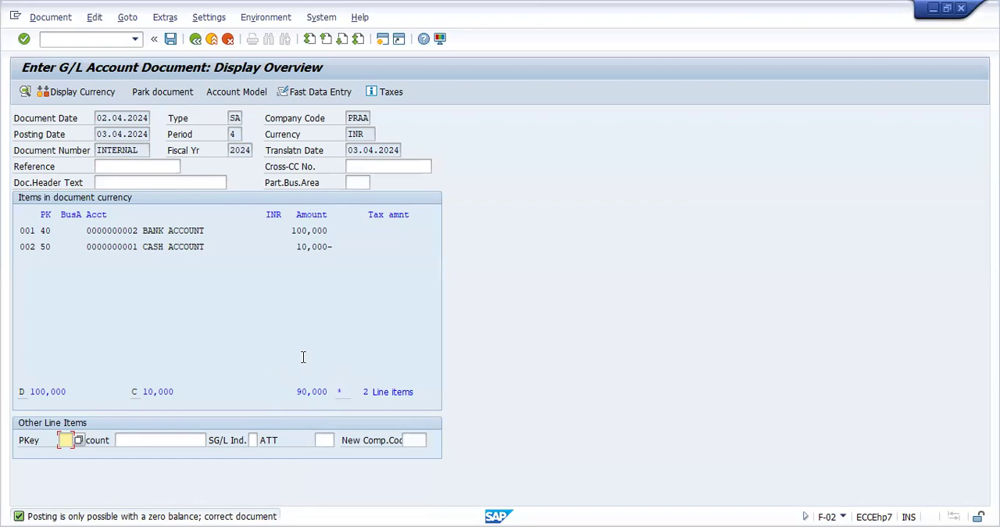
Reopen the cash account credit item from the overview and set its amount to 100000 INR
{"action": "double_click", "coordinate": [303, 246]}
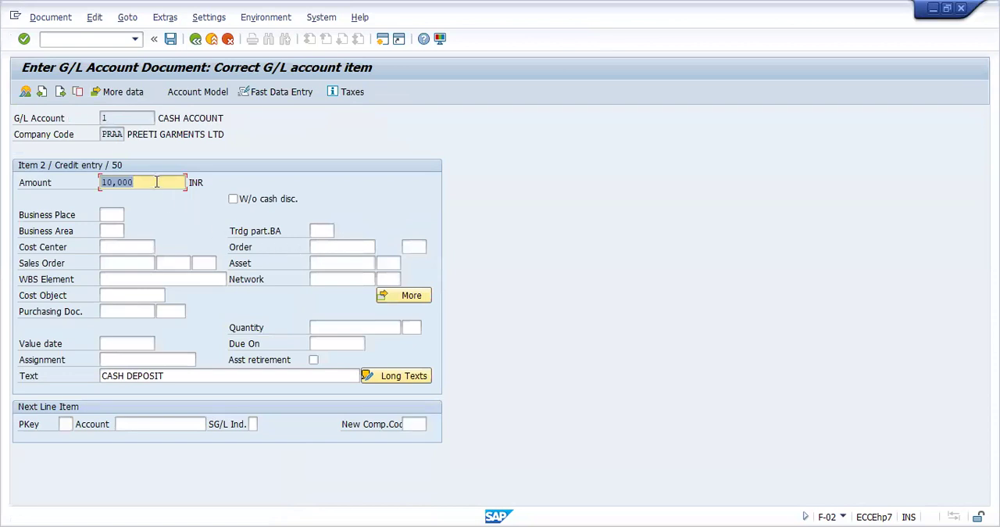
{"action": "left_click", "coordinate": [156, 179]}
{"action": "key", "text": "BackSpace"}
{"action": "key", "text": "BackSpace"}
{"action": "key", "text": "BackSpace"}
{"action": "key", "text": "BackSpace"}
{"action": "key", "text": "BackSpace"}
{"action": "key", "text": "BackSpace"}
{"action": "left_click", "coordinate": [156, 178]}
{"action": "type", "text": "100000"}
{"action": "key", "text": "Return"}
Simulate the G/L document and try to post it
{"action": "left_click", "coordinate": [49, 17]}
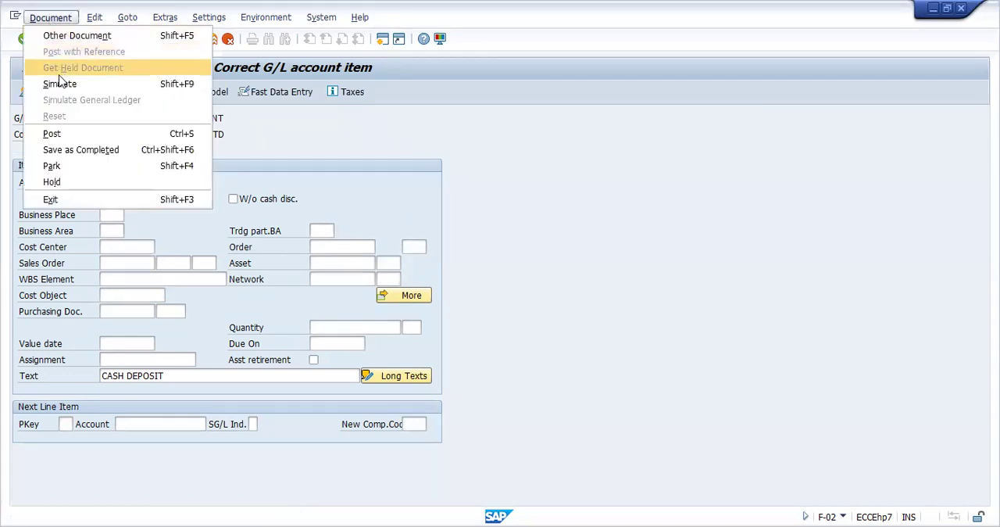
{"action": "left_click", "coordinate": [61, 84]}
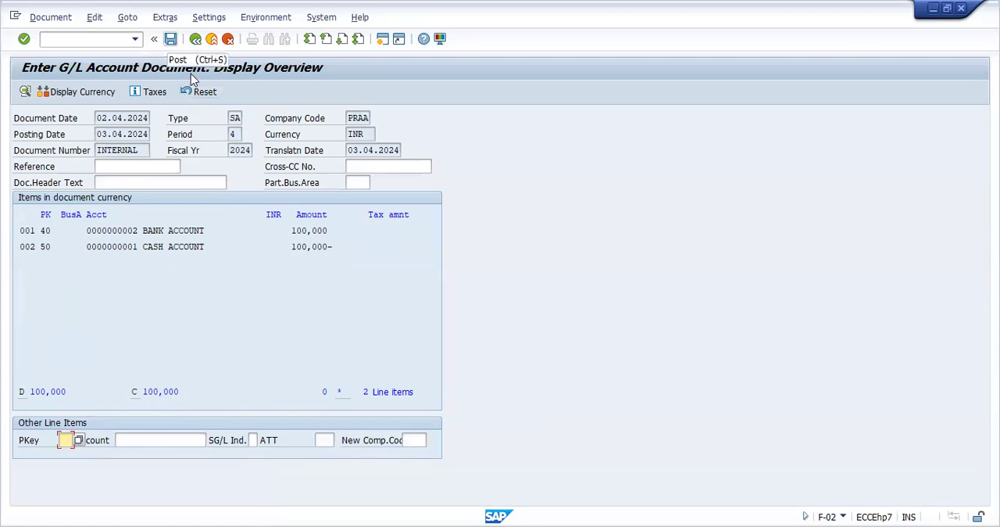
{"action": "key", "text": "ctrl+s"}
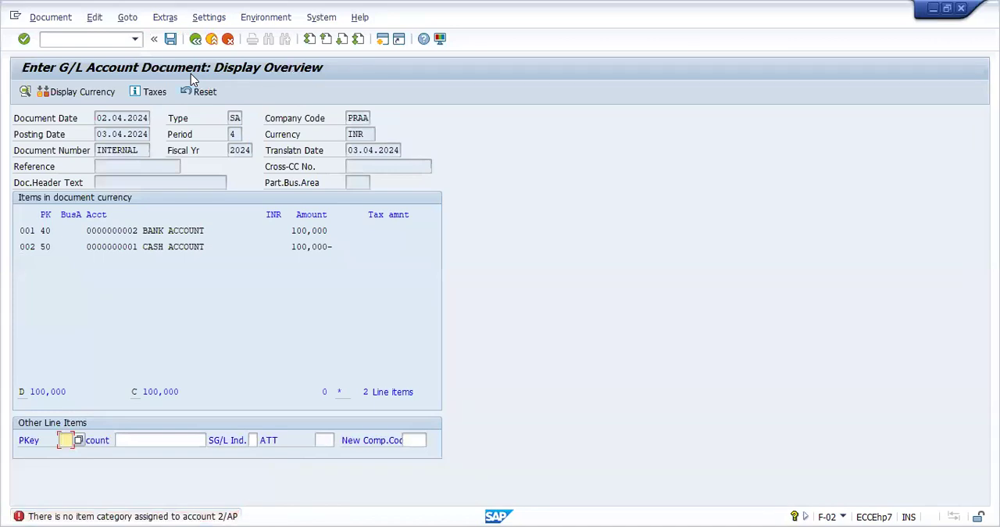
Go to transaction SPRO and display the SAP Reference IMG
{"action": "left_click", "coordinate": [104, 43]}
{"action": "type", "text": "/NSPRO"}
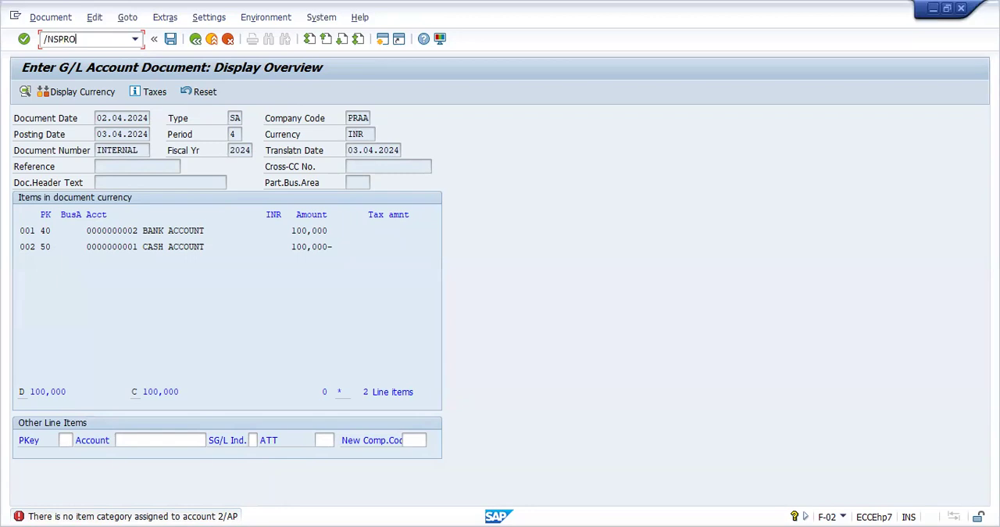
{"action": "key", "text": "Return"}
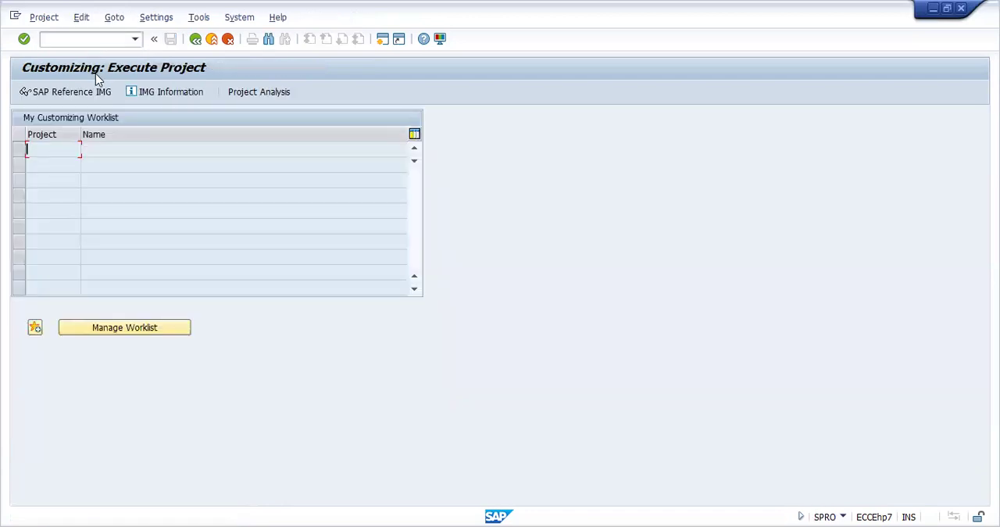
{"action": "left_click", "coordinate": [86, 92]}
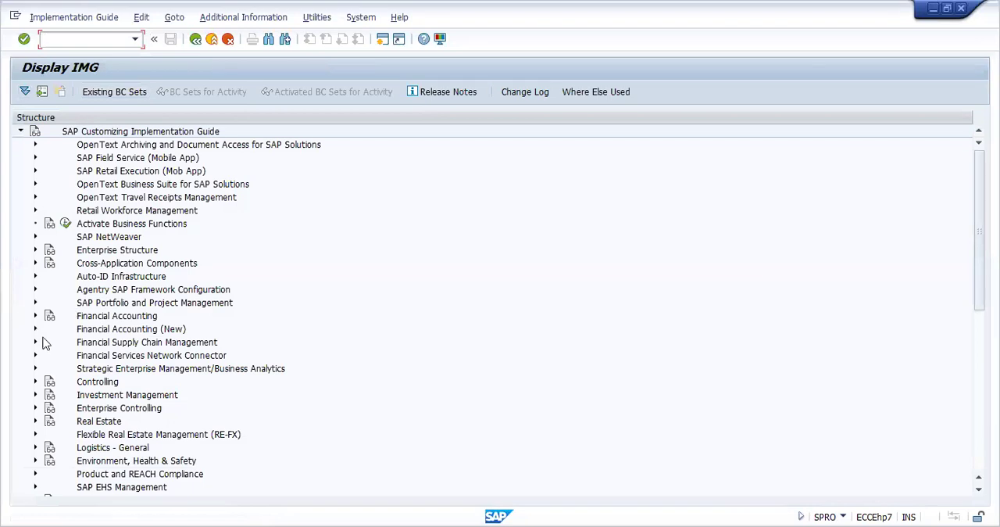
Open the Activate Document Splitting activity under Financial Accounting (New), General Ledger Accounting (New), Business Transactions, Document Splitting
{"action": "left_click", "coordinate": [36, 329]}
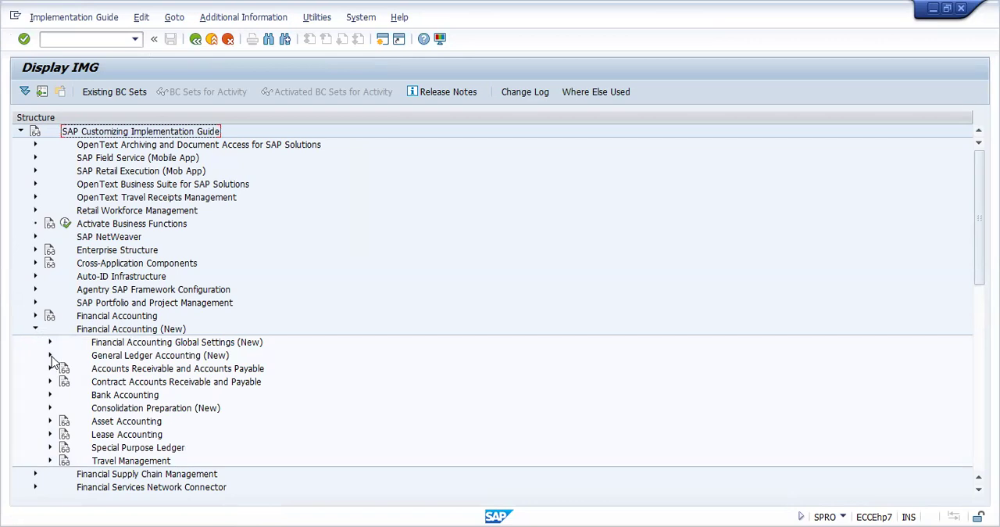
{"action": "left_click", "coordinate": [49, 355]}
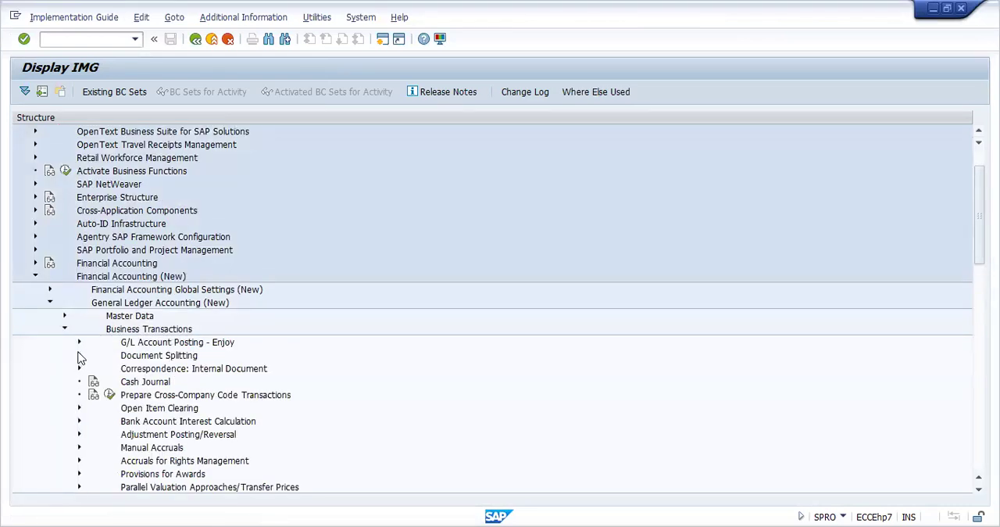
{"action": "left_click", "coordinate": [80, 356]}
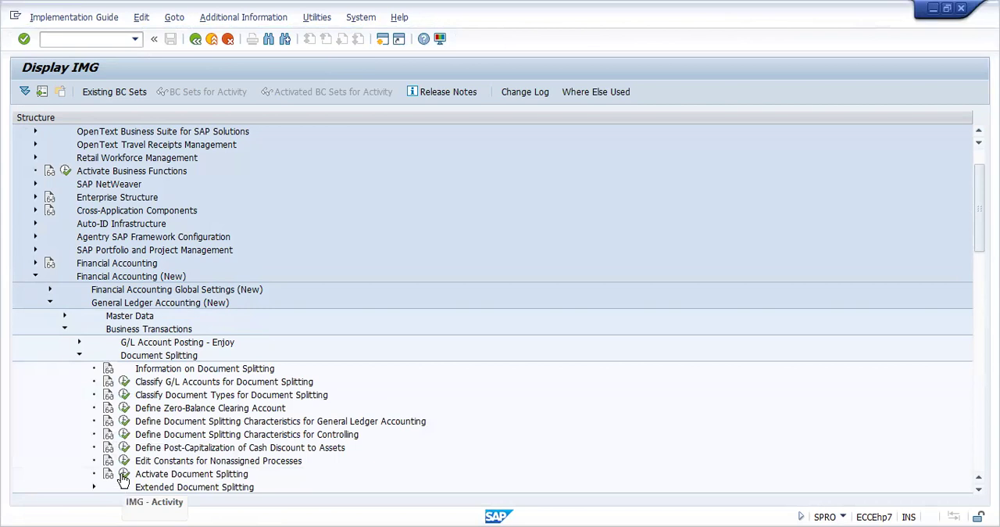
{"action": "left_click", "coordinate": [124, 474]}
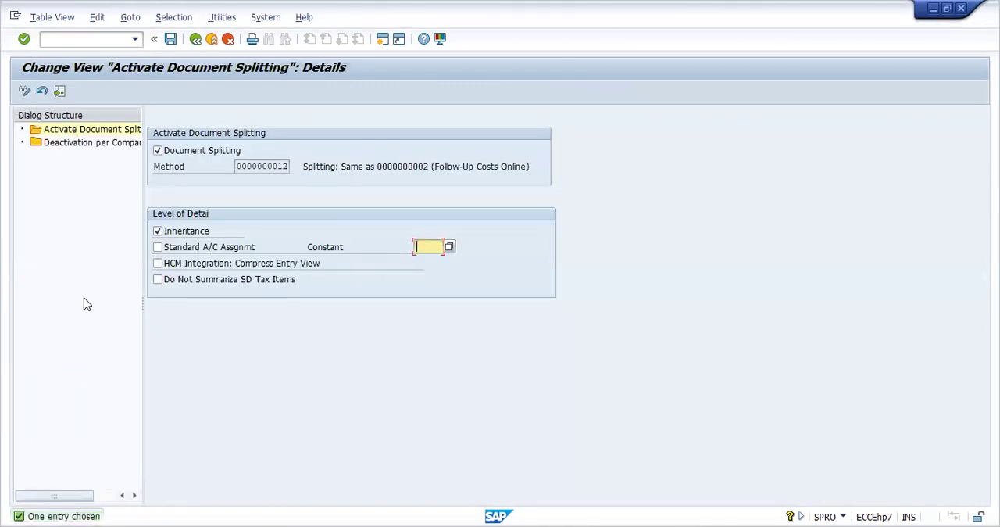
Find company code PRAA in the Deactivation per Company Code overview and mark its document splitting as inactive
{"action": "double_click", "coordinate": [78, 151]}
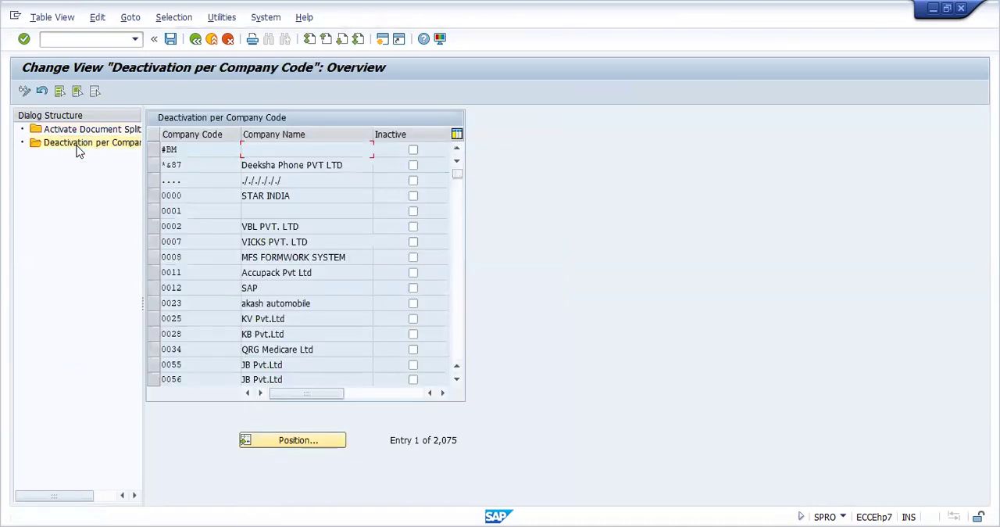
{"action": "left_click", "coordinate": [294, 440]}
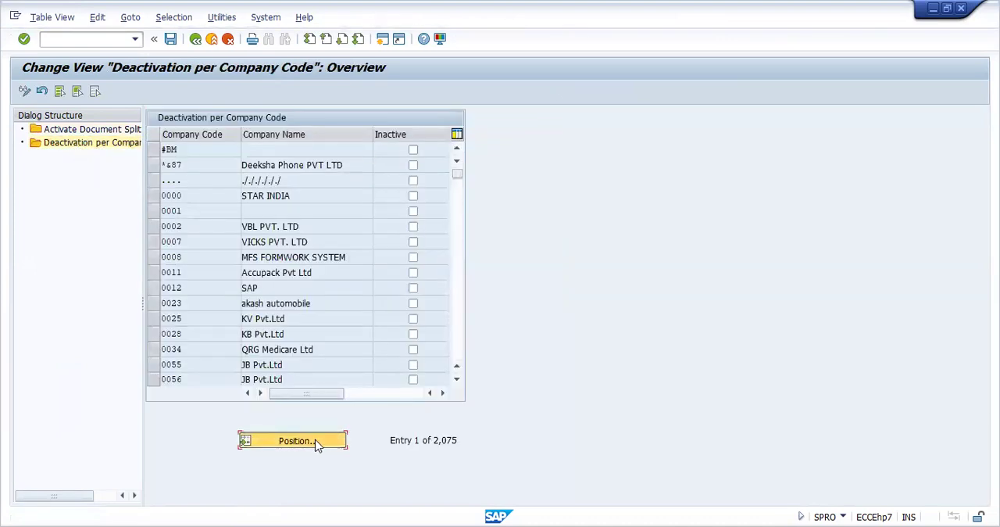
{"action": "type", "text": "P"}
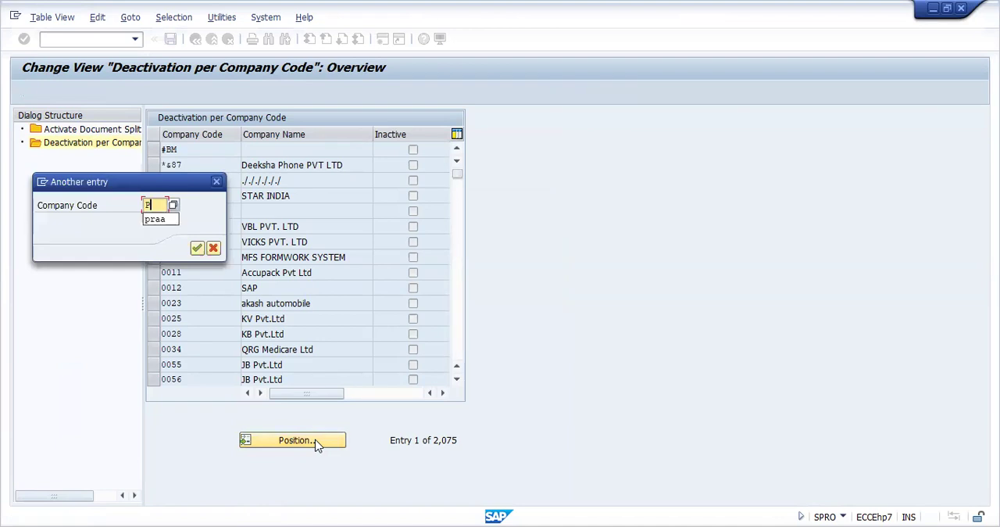
{"action": "type", "text": "RAA"}
{"action": "key", "text": "Return"}
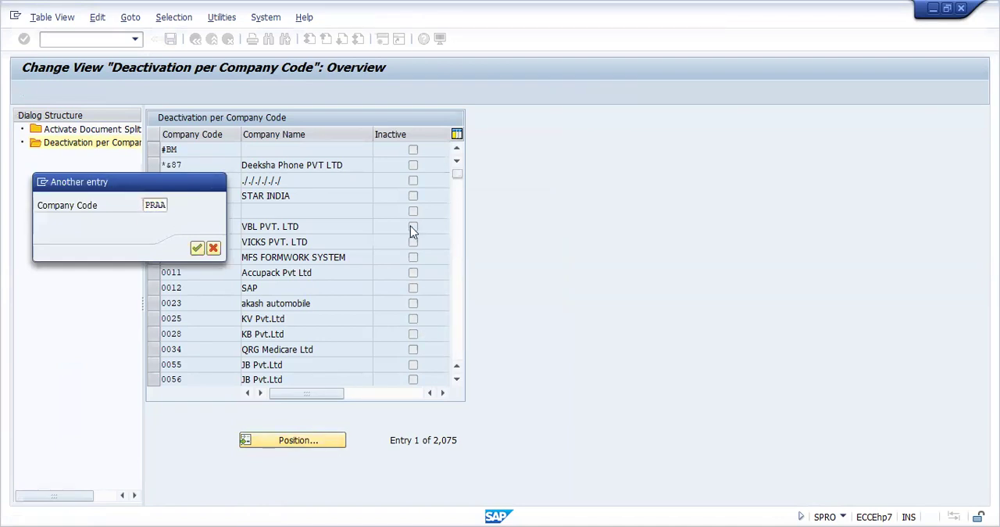
{"action": "left_click", "coordinate": [412, 151]}
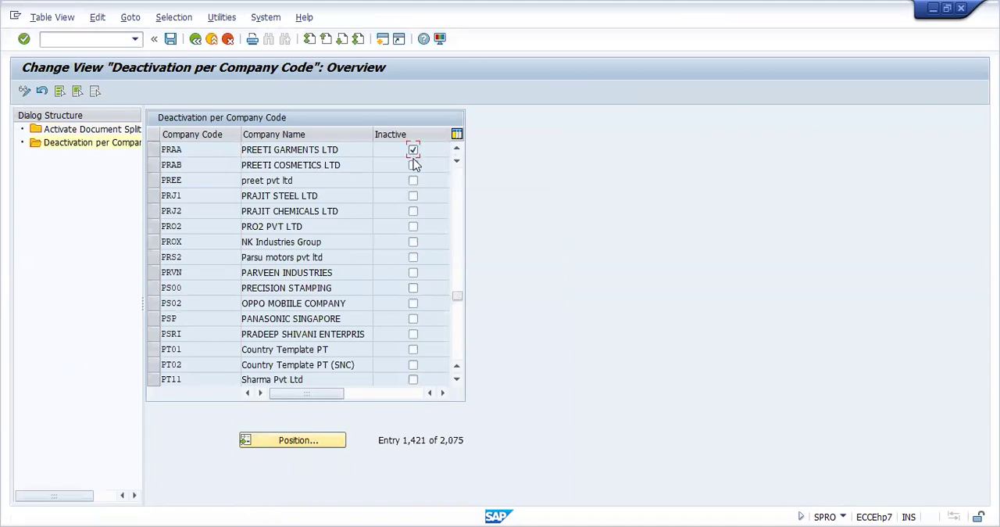
Mark document splitting as inactive for company code PRAB too, and save the changes under the SAP PROJECT customizing request
{"action": "left_click", "coordinate": [414, 166]}
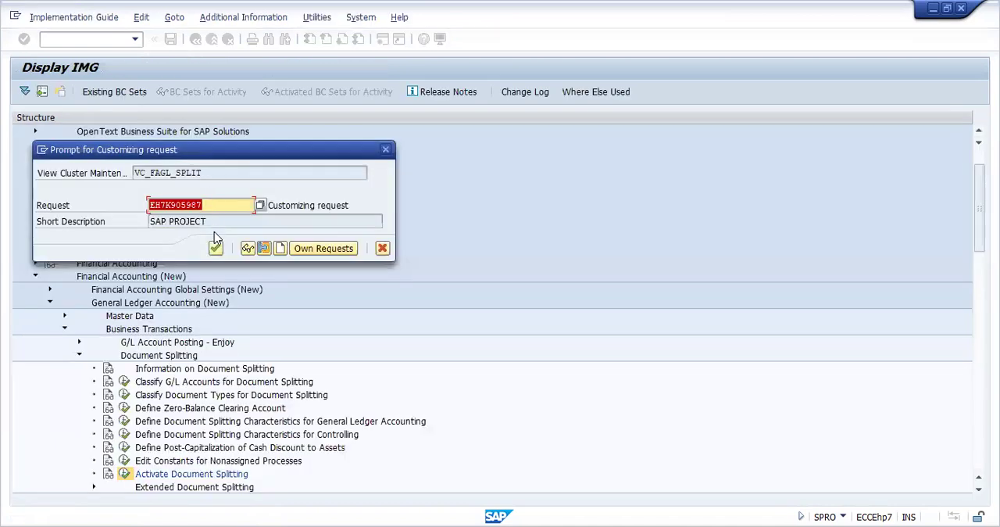
{"action": "left_click", "coordinate": [215, 249]}
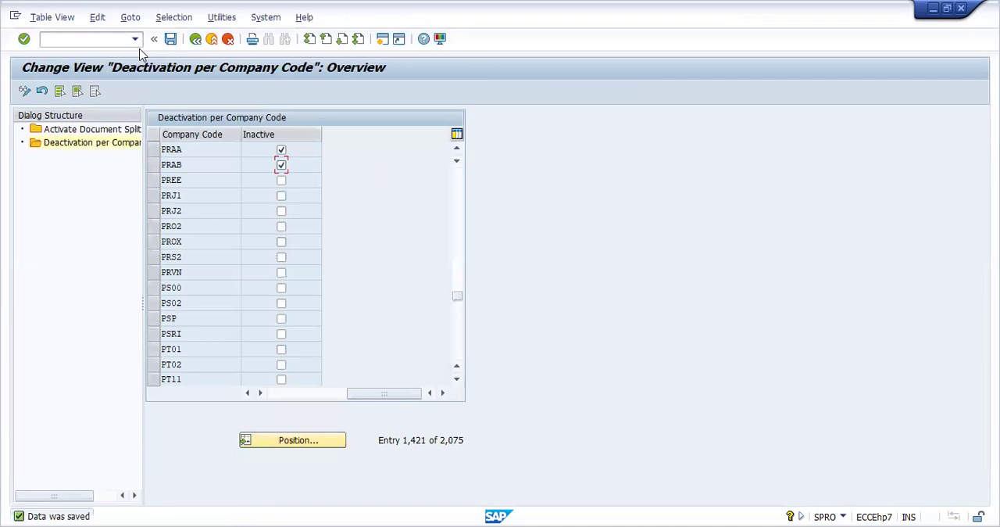
Go to transaction F-02 and set the document date to 02.04.2024 in the header data
{"action": "left_click", "coordinate": [135, 39]}
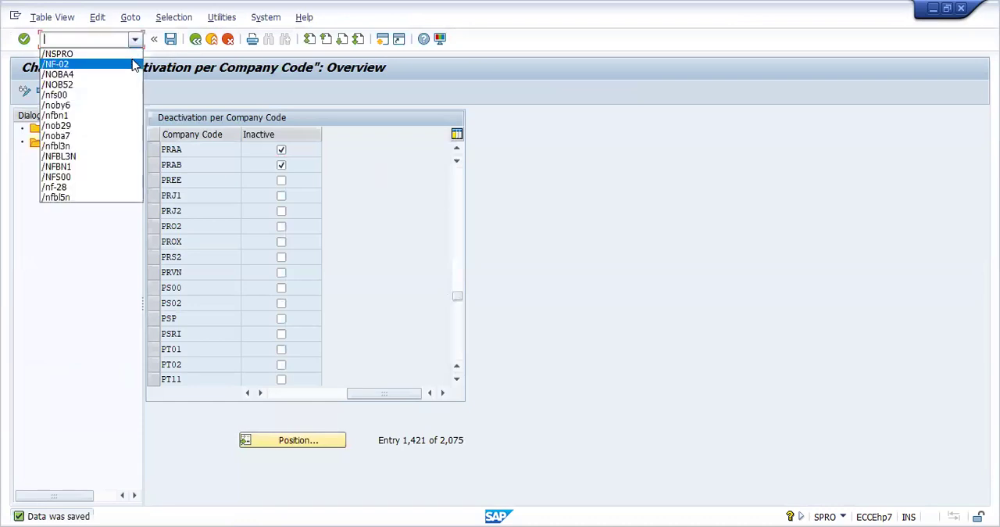
{"action": "left_click", "coordinate": [134, 64]}
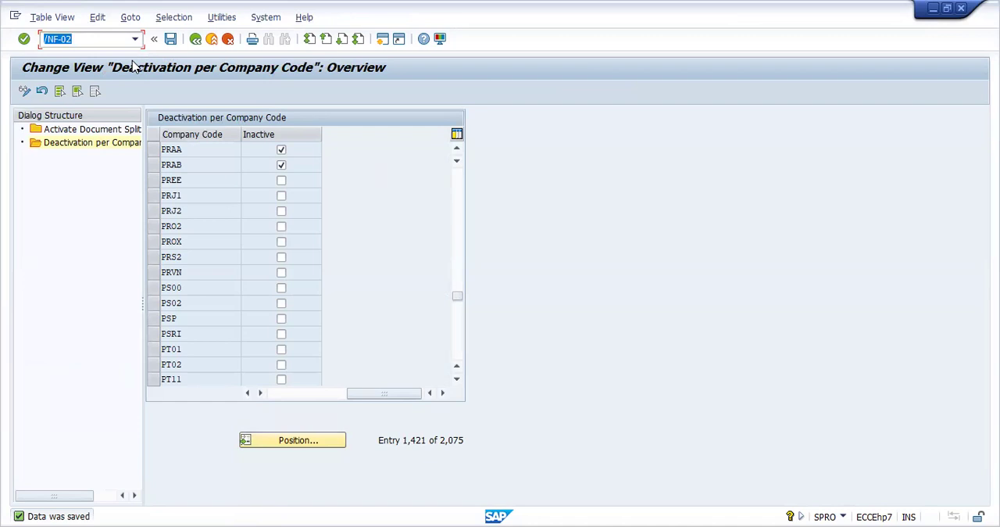
{"action": "key", "text": "Return"}
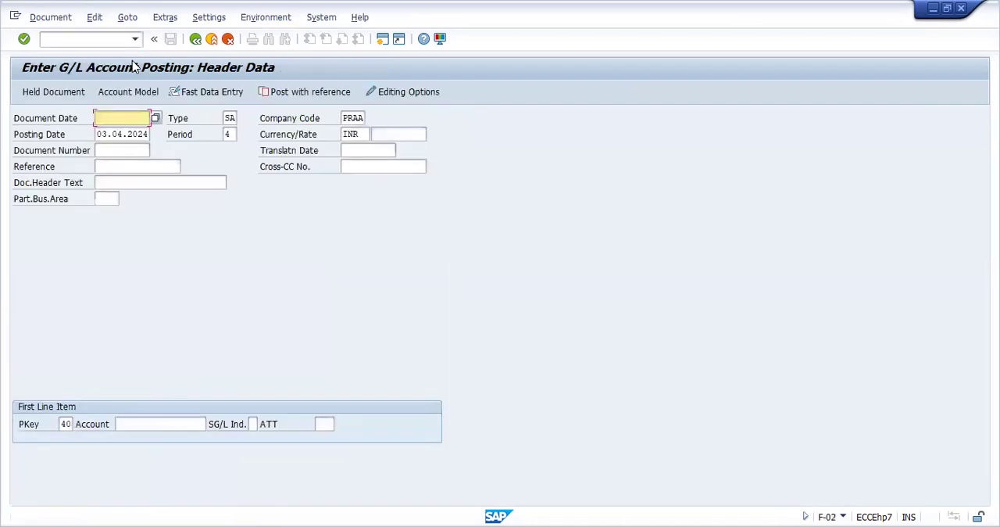
{"action": "left_click", "coordinate": [155, 119]}
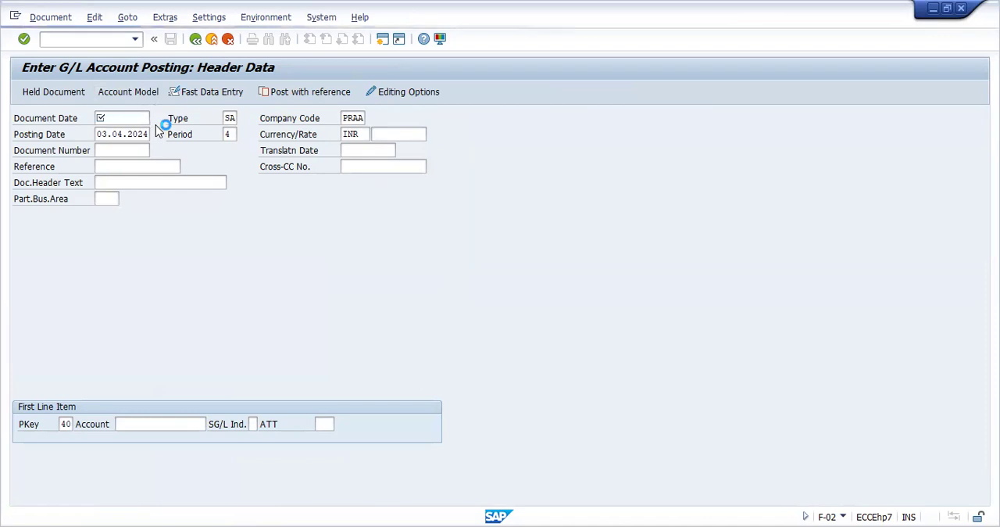
{"action": "double_click", "coordinate": [188, 305]}
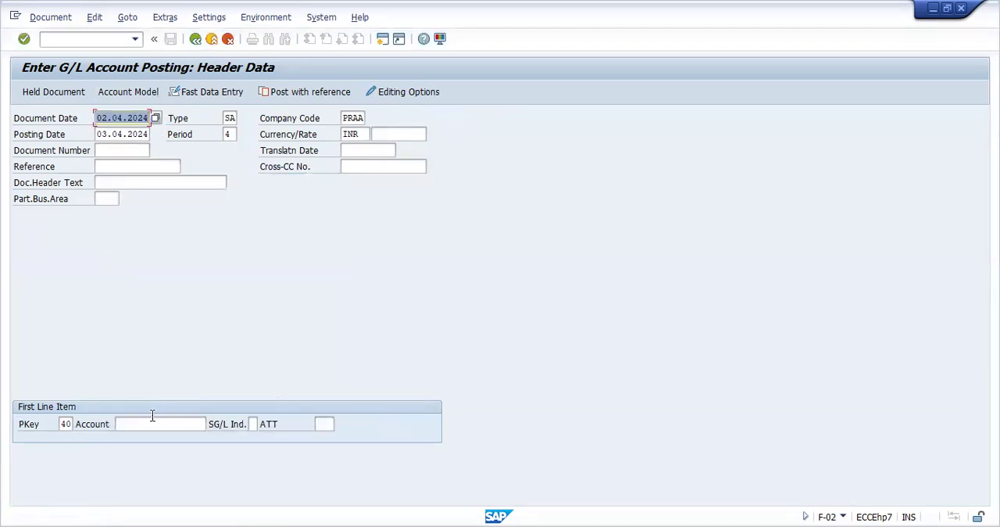
Look up G/L account 2 (BANK ACCOUNT) in company code PRAA and enter it for the first line item with posting key 40
{"action": "left_click", "coordinate": [151, 424]}
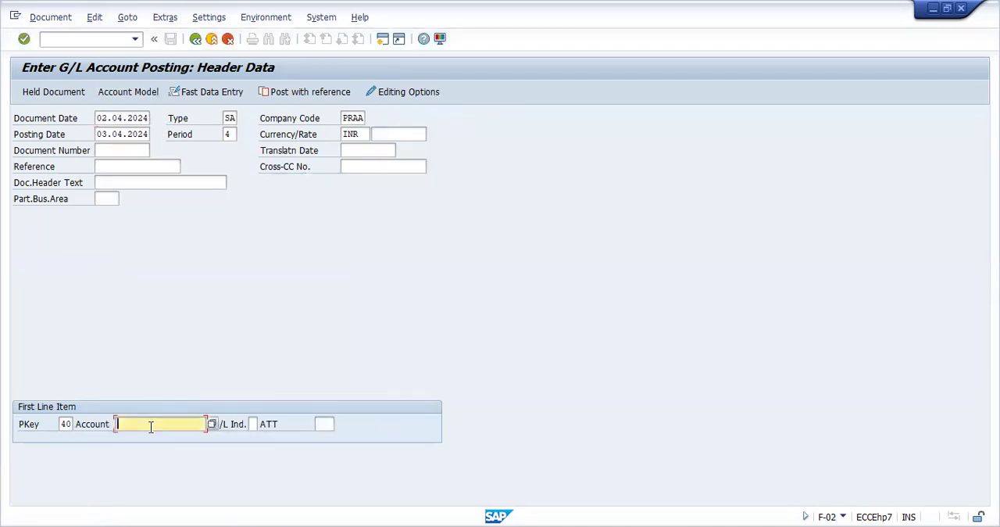
{"action": "left_click", "coordinate": [211, 425]}
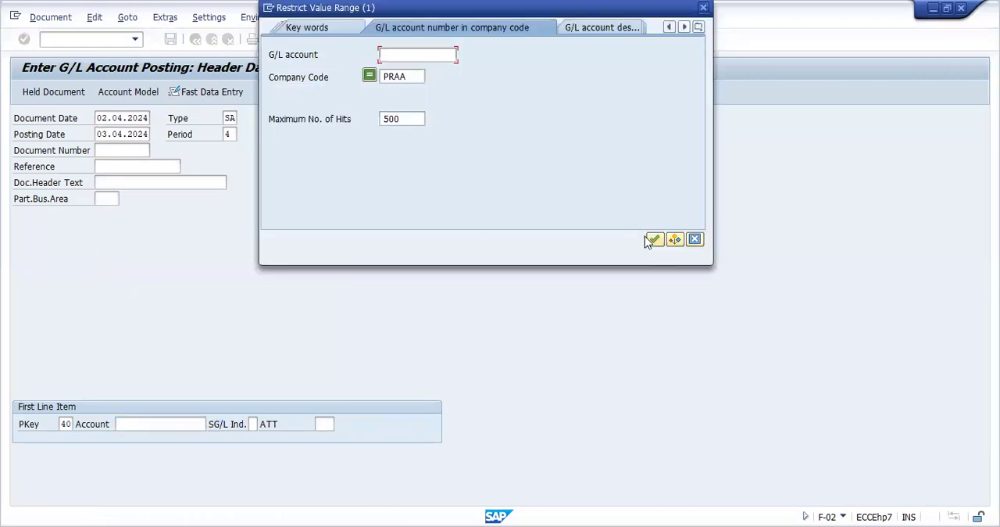
{"action": "left_click", "coordinate": [650, 238]}
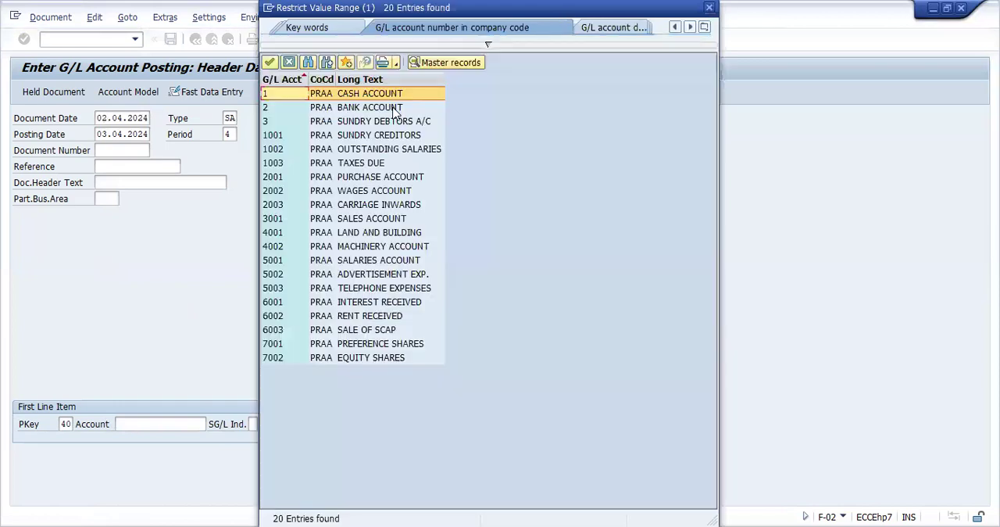
{"action": "left_click", "coordinate": [395, 107]}
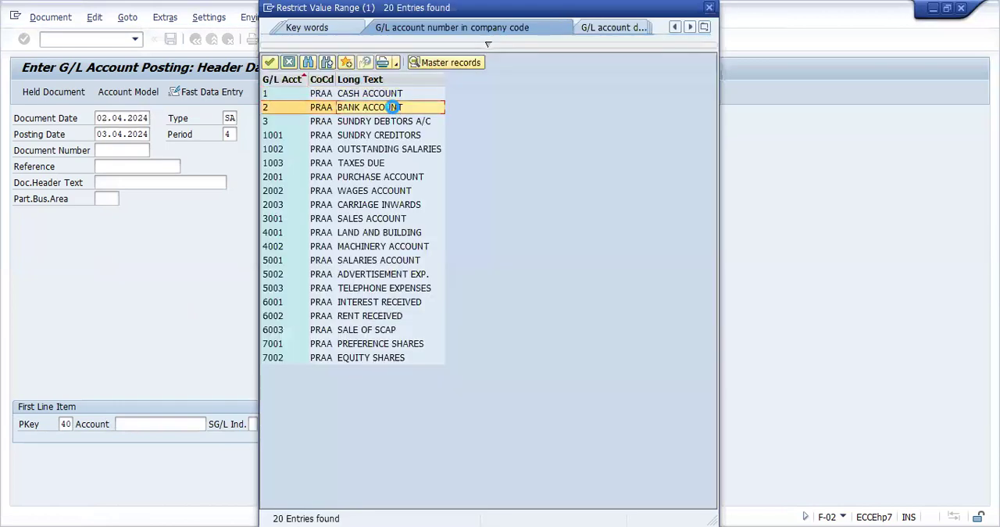
{"action": "double_click", "coordinate": [394, 107]}
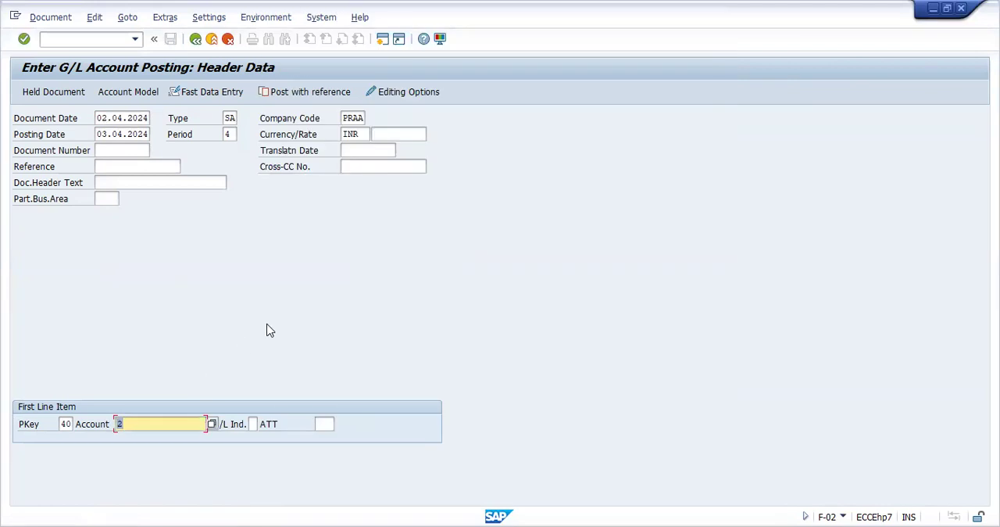
{"action": "key", "text": "Return"}
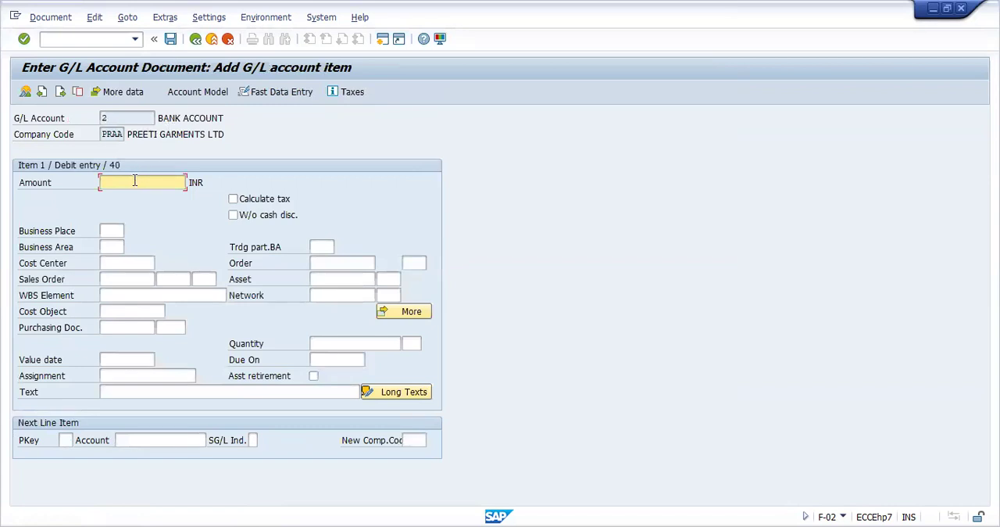
Give the bank account debit item an amount of 100000 INR and the text CASH DEPOSIT
{"action": "type", "text": "100000"}
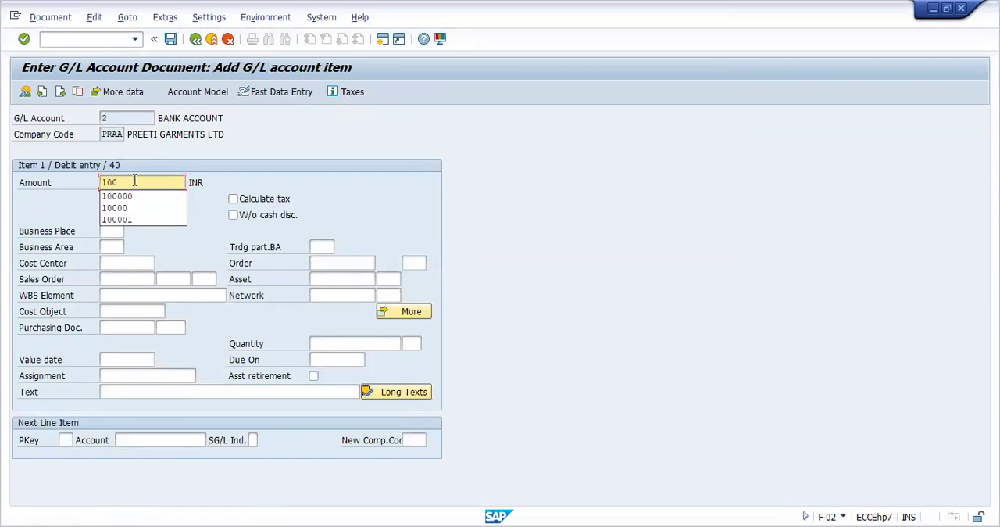
{"action": "left_click", "coordinate": [130, 391]}
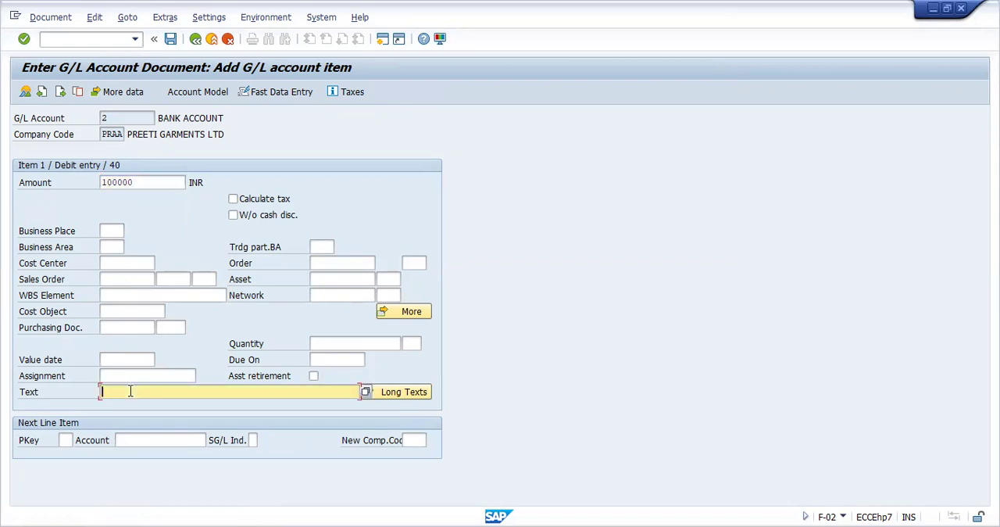
{"action": "type", "text": "C"}
{"action": "left_click", "coordinate": [133, 405]}
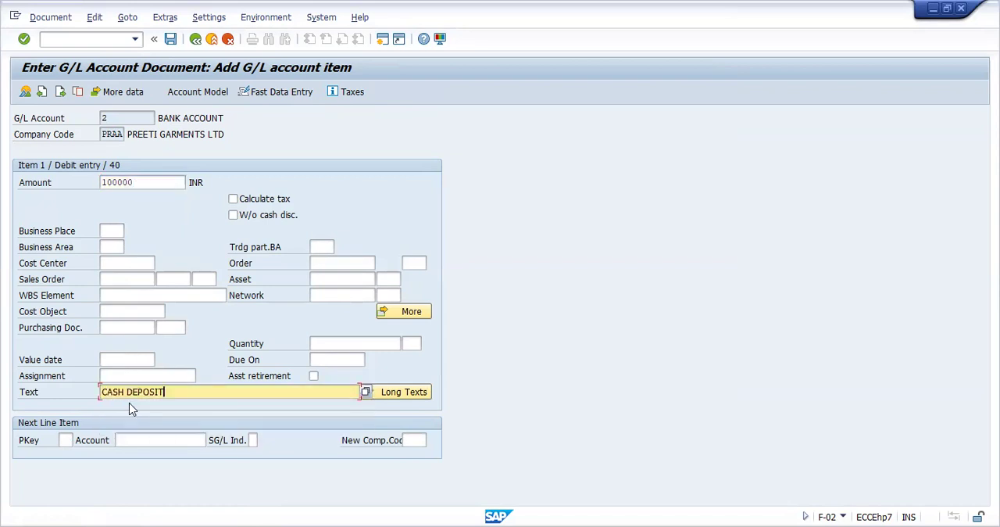
Add the next line item with posting key 50 and G/L account 1 (CASH ACCOUNT)
{"action": "left_click", "coordinate": [67, 439]}
{"action": "type", "text": "50"}
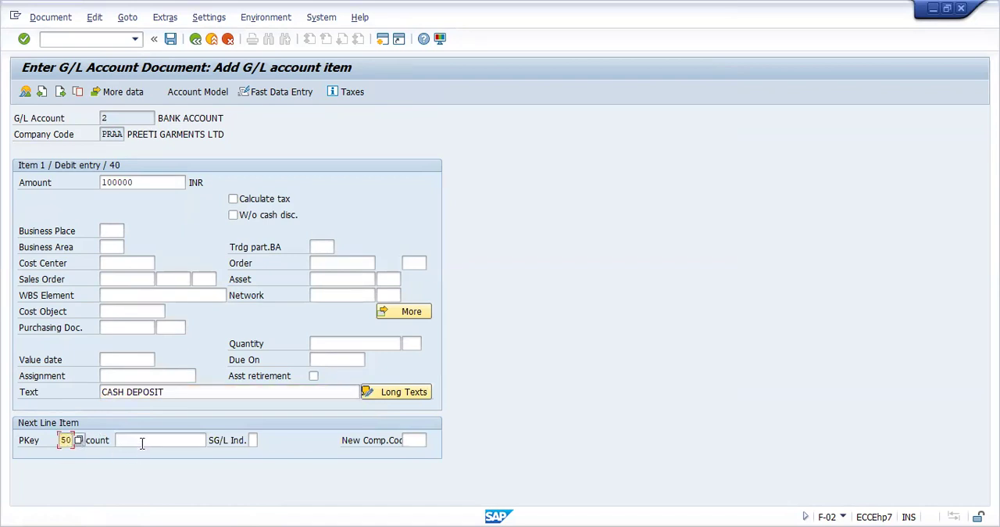
{"action": "left_click", "coordinate": [142, 440]}
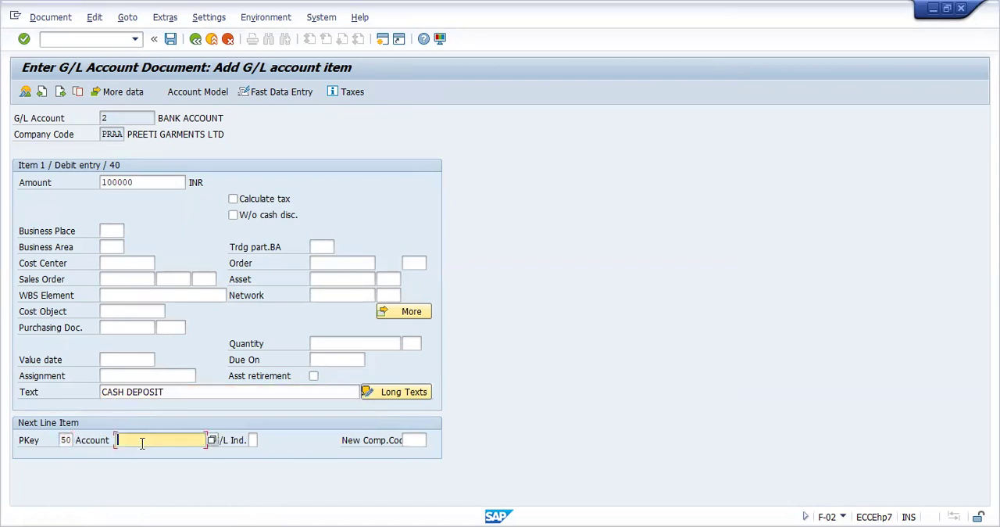
{"action": "left_click", "coordinate": [212, 440]}
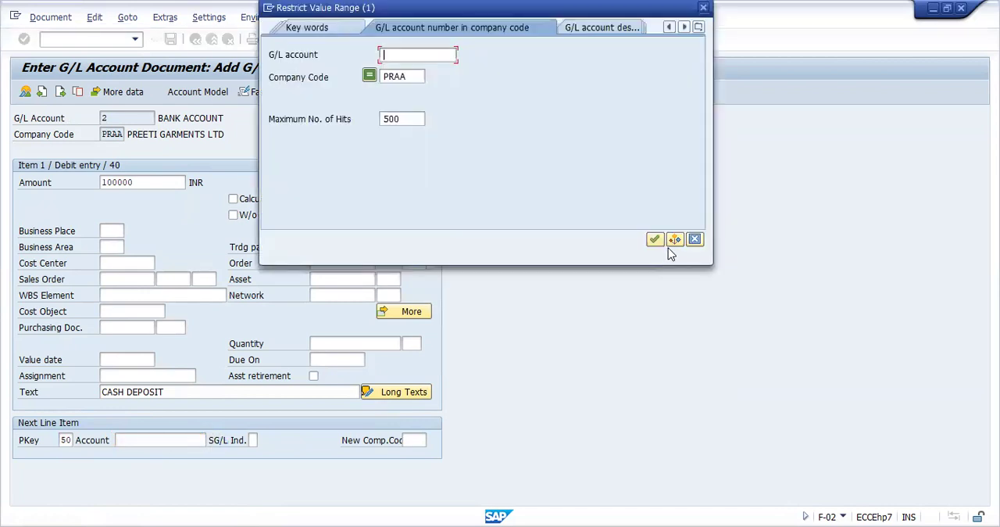
{"action": "left_click", "coordinate": [654, 240]}
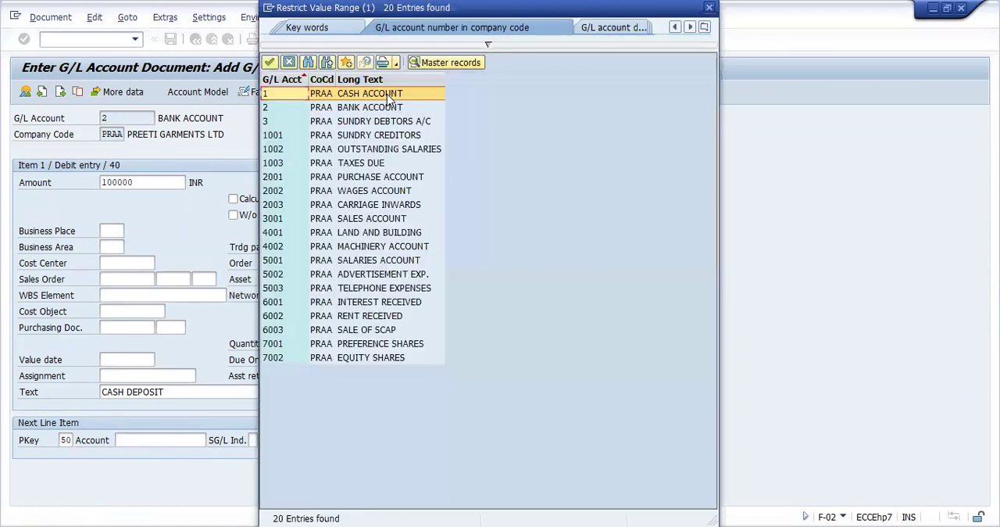
{"action": "double_click", "coordinate": [387, 94]}
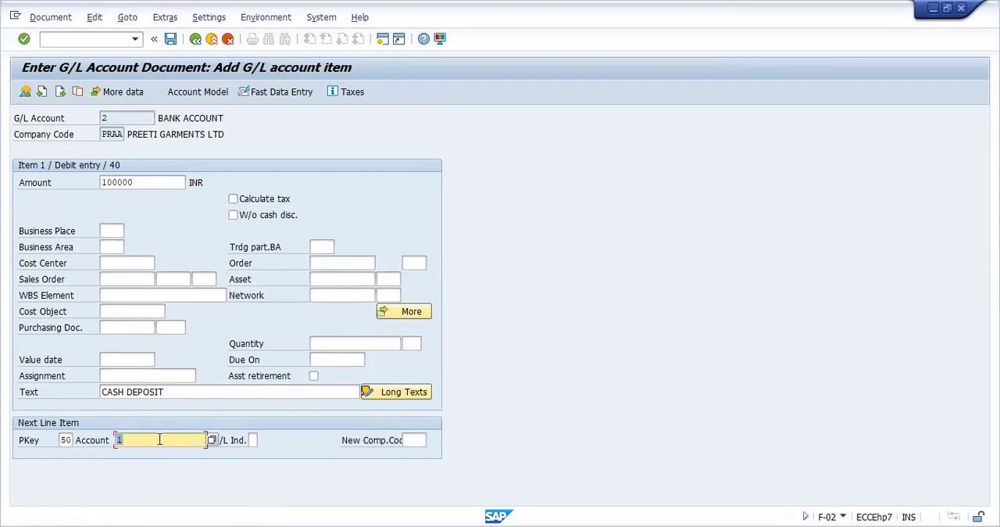
{"action": "key", "text": "Return"}
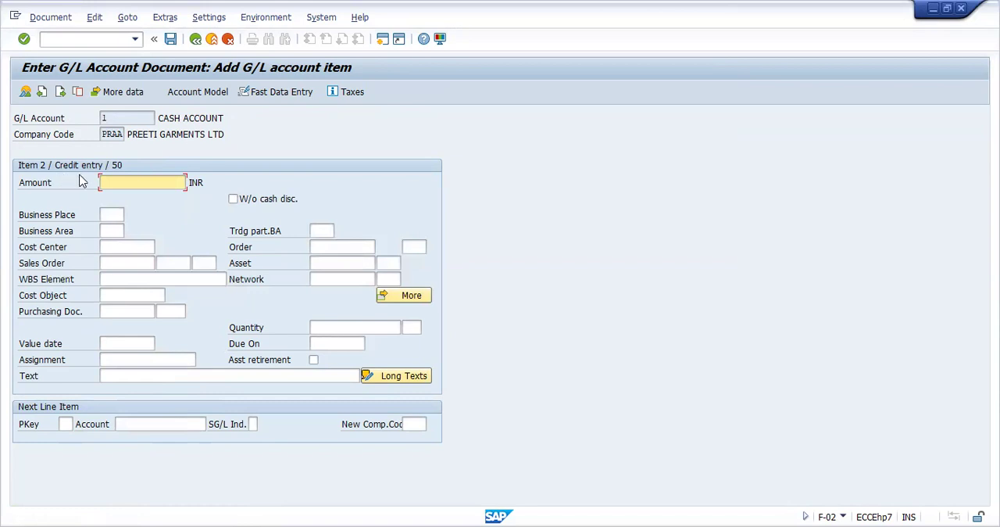
Fill the cash account credit item with the balancing amount using * and copy the previous item's text using +
{"action": "left_click", "coordinate": [136, 181]}
{"action": "type", "text": "*"}
{"action": "key", "text": "Return"}
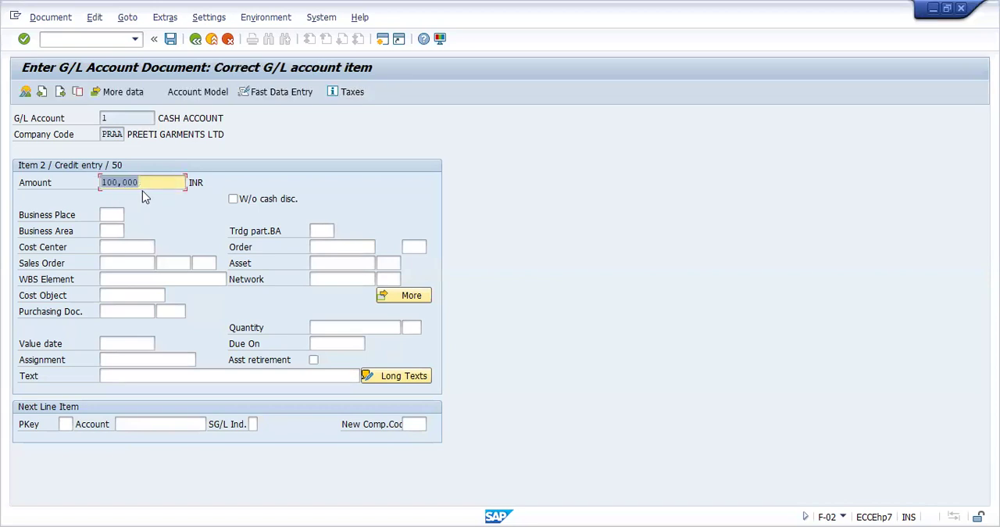
{"action": "left_click", "coordinate": [141, 375]}
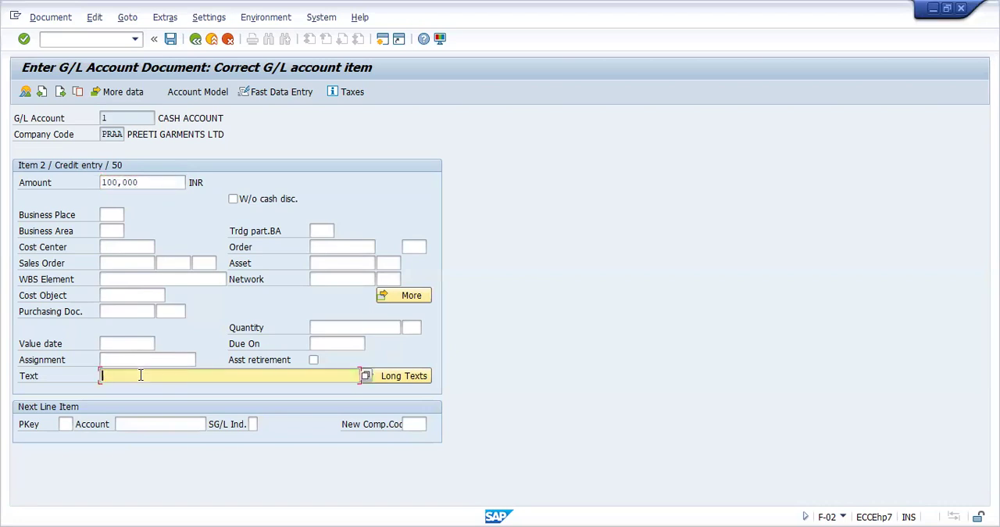
{"action": "type", "text": "+"}
{"action": "key", "text": "Return"}
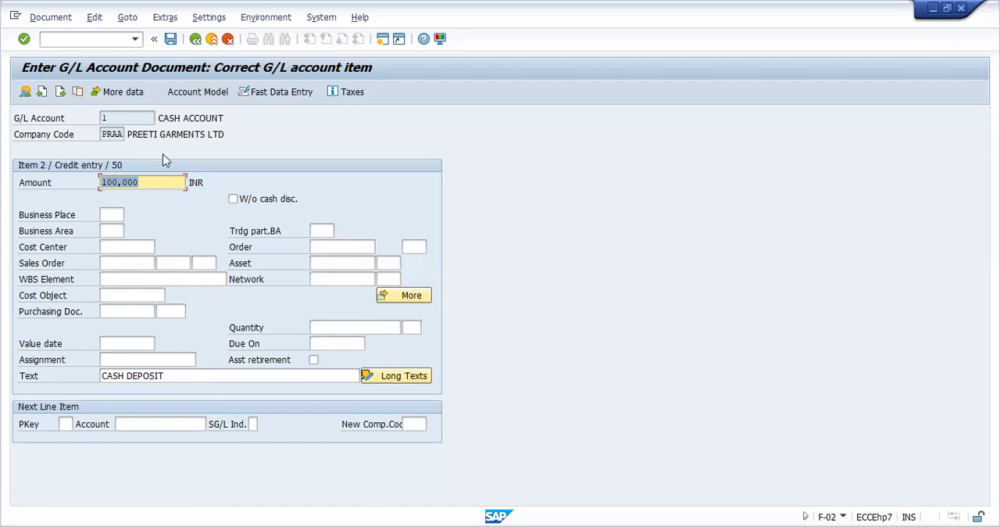
Simulate the G/L document and post it
{"action": "left_click", "coordinate": [62, 19]}
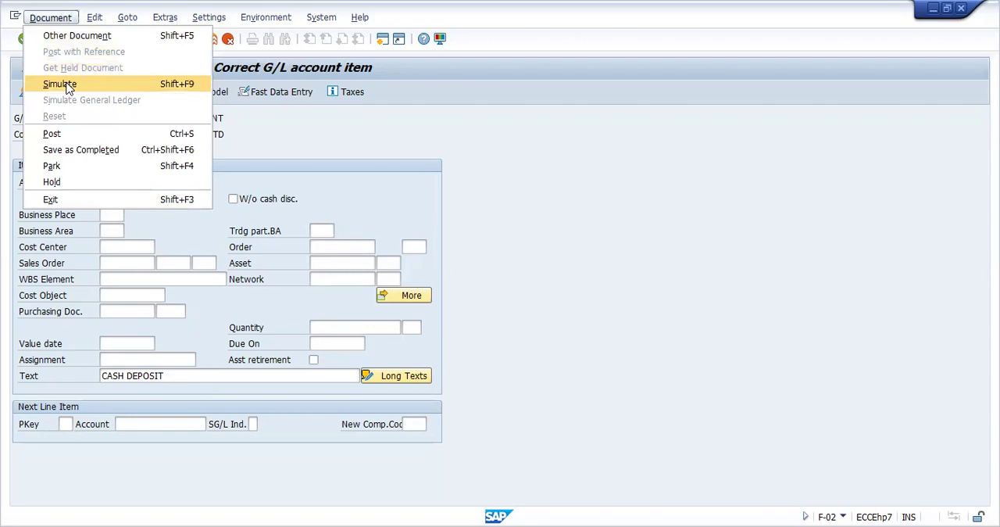
{"action": "left_click", "coordinate": [60, 83]}
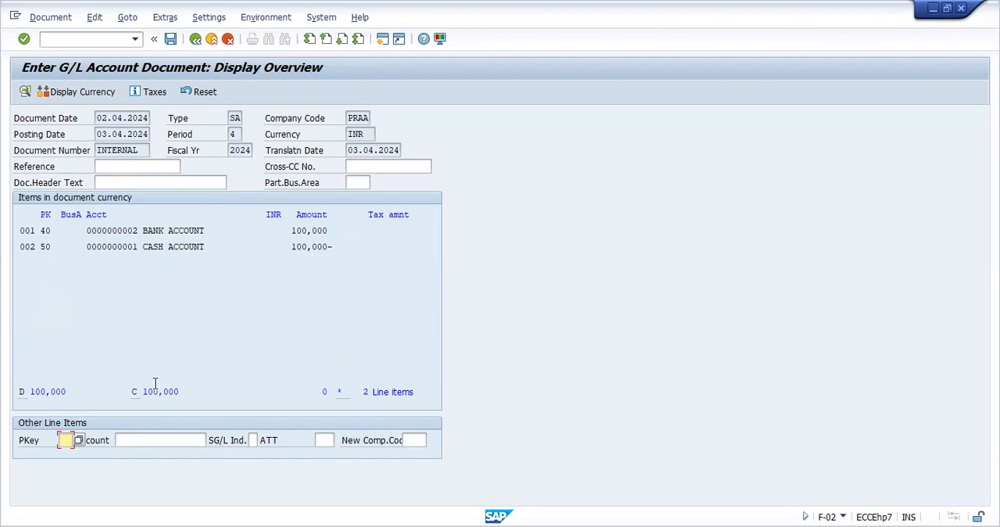
{"action": "left_click", "coordinate": [172, 40]}
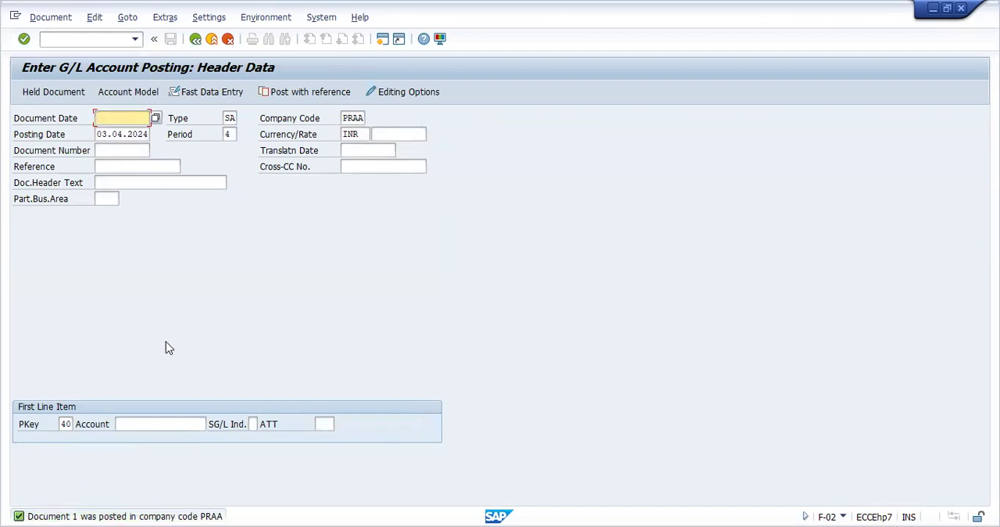
Go to transaction FBN1 and check the number range status of company code PRAA's accounting document intervals, especially range 01
{"action": "left_click", "coordinate": [136, 44]}
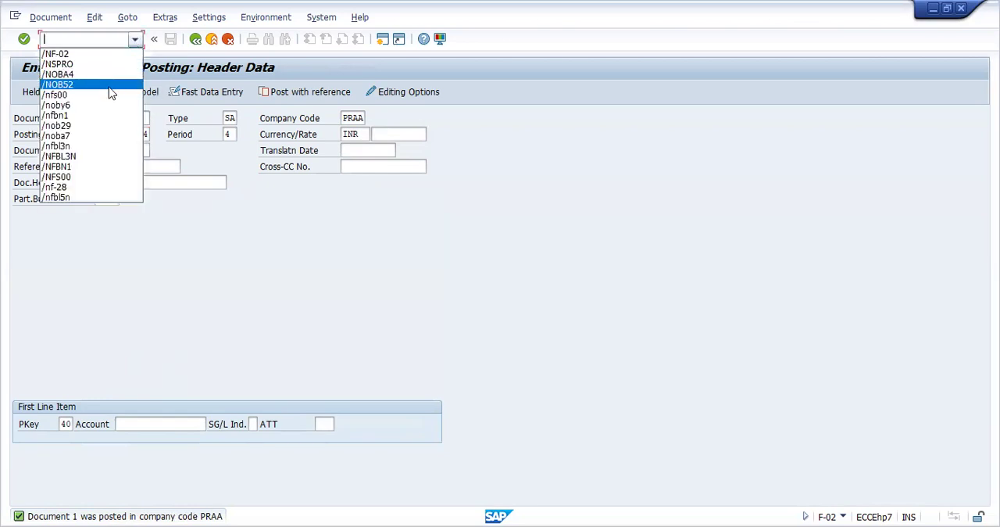
{"action": "left_click", "coordinate": [105, 117]}
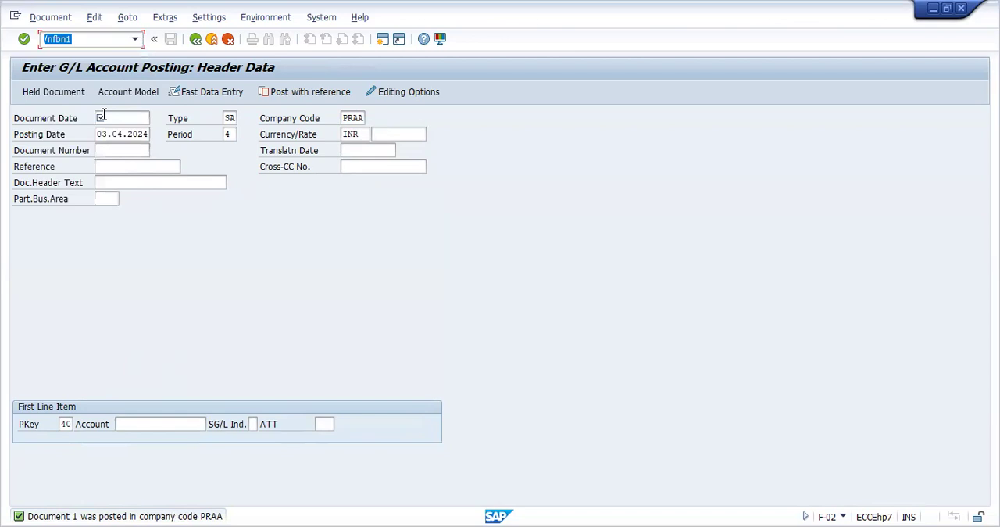
{"action": "key", "text": "Return"}
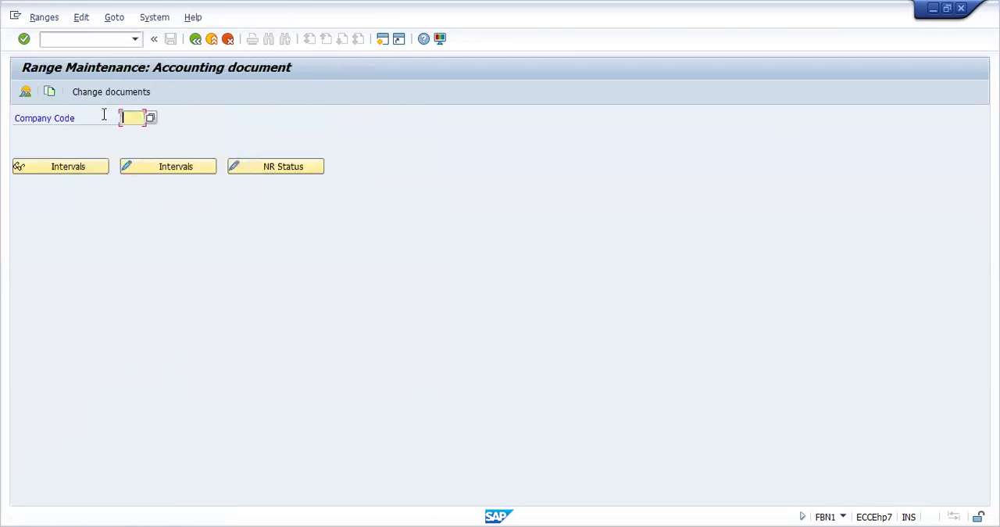
{"action": "type", "text": "PRAA"}
{"action": "left_click", "coordinate": [249, 167]}
{"action": "left_click", "coordinate": [320, 134]}
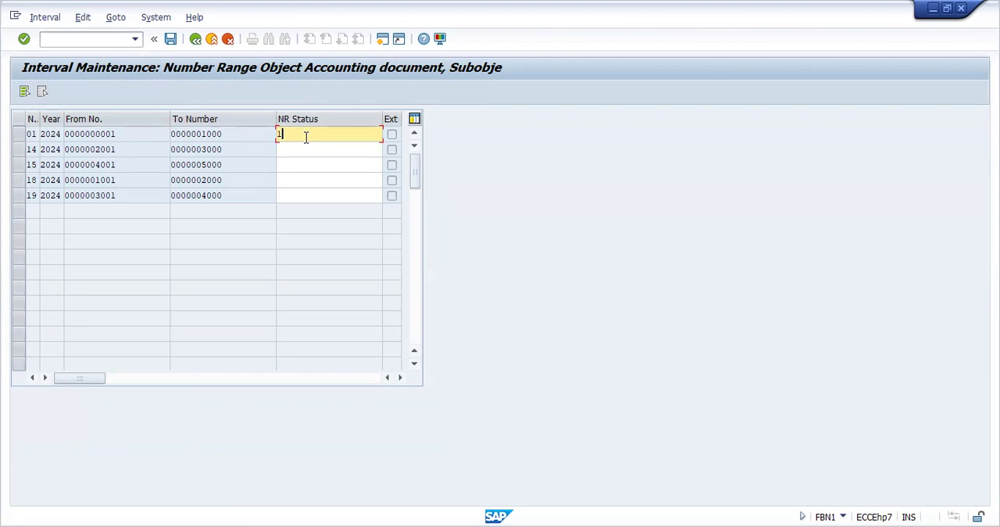
Go to transaction FBL3N for the G/L account line item display
{"action": "left_click", "coordinate": [114, 44]}
{"action": "type", "text": "/NFBL"}
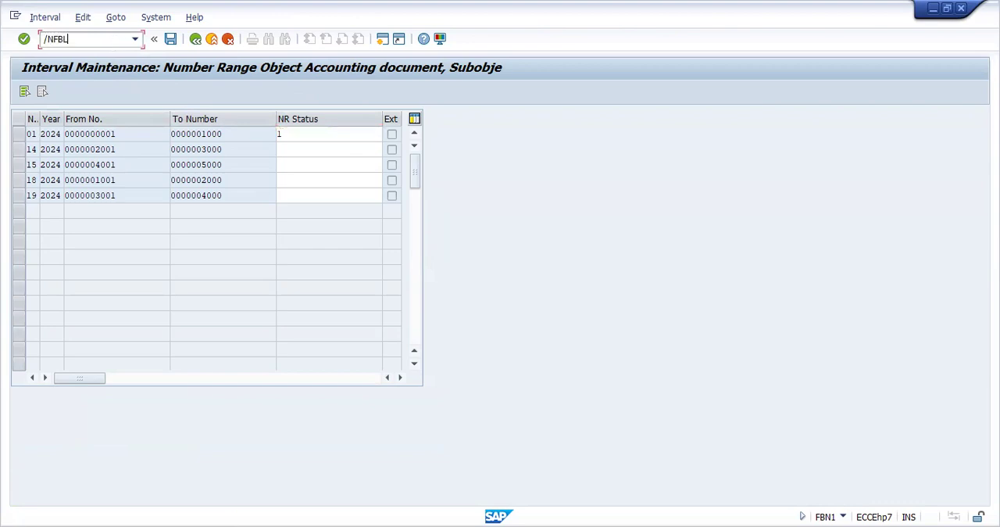
{"action": "type", "text": "3N"}
{"action": "key", "text": "Return"}
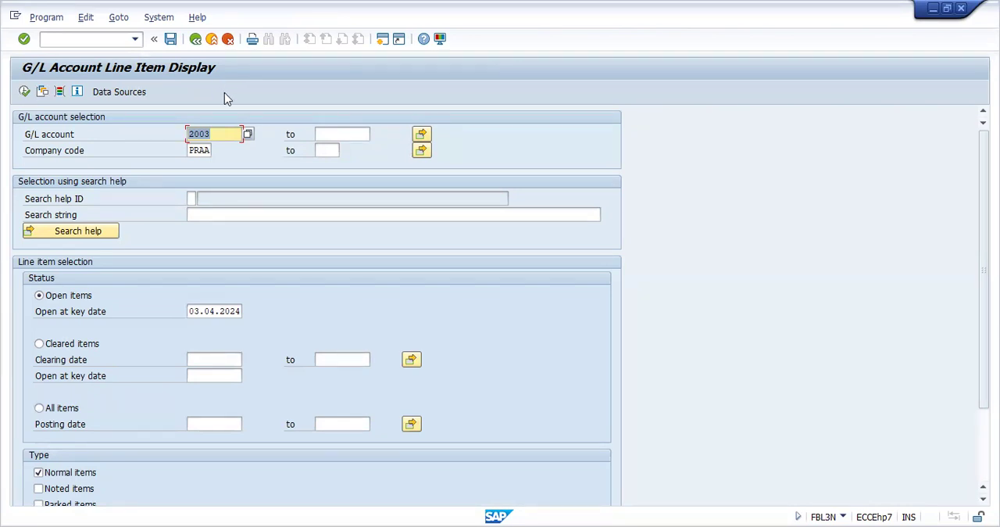
Clear the G/L account restriction, select All items, and run the line item list for company code PRAA
{"action": "left_click", "coordinate": [225, 133]}
{"action": "key", "text": "BackSpace"}
{"action": "key", "text": "BackSpace"}
{"action": "key", "text": "BackSpace"}
{"action": "key", "text": "BackSpace"}
{"action": "left_click", "coordinate": [245, 107]}
{"action": "left_click", "coordinate": [39, 408]}
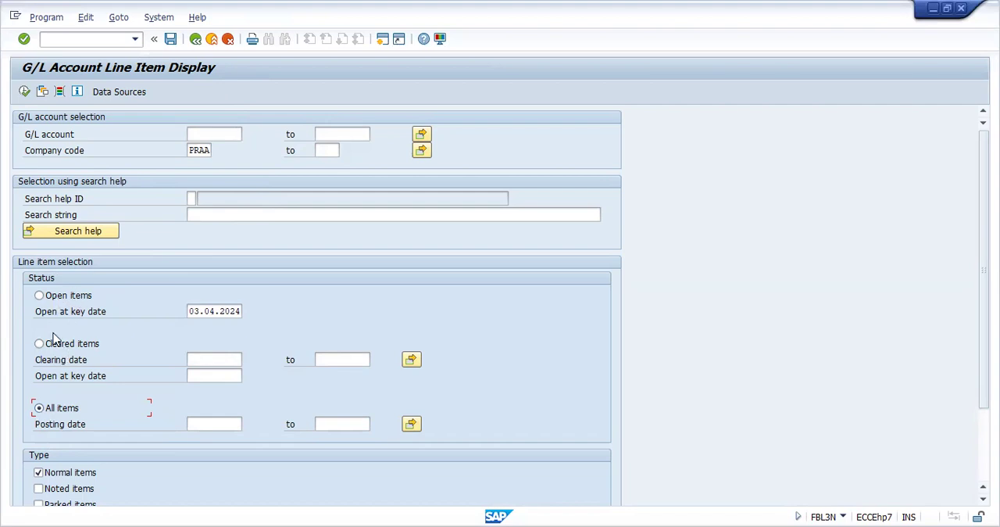
{"action": "left_click", "coordinate": [24, 93]}
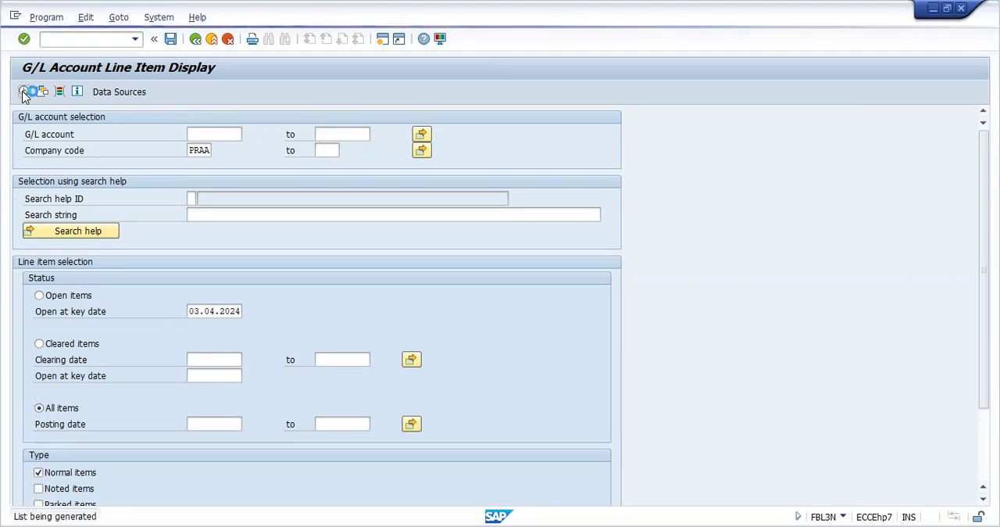
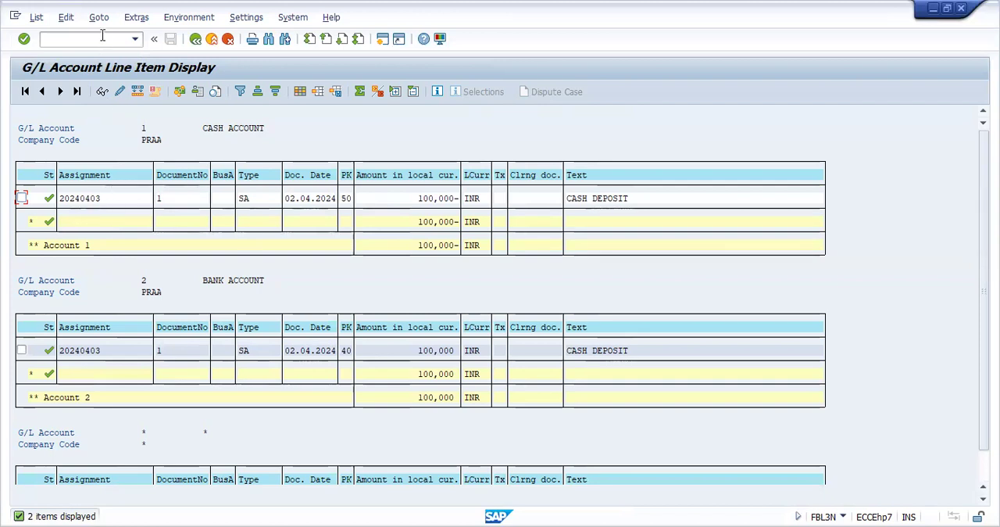
Go to transaction F-02 and set the document date of the new G/L posting to 03.04.2024
{"action": "type", "text": "/NF-02"}
{"action": "key", "text": "Return"}
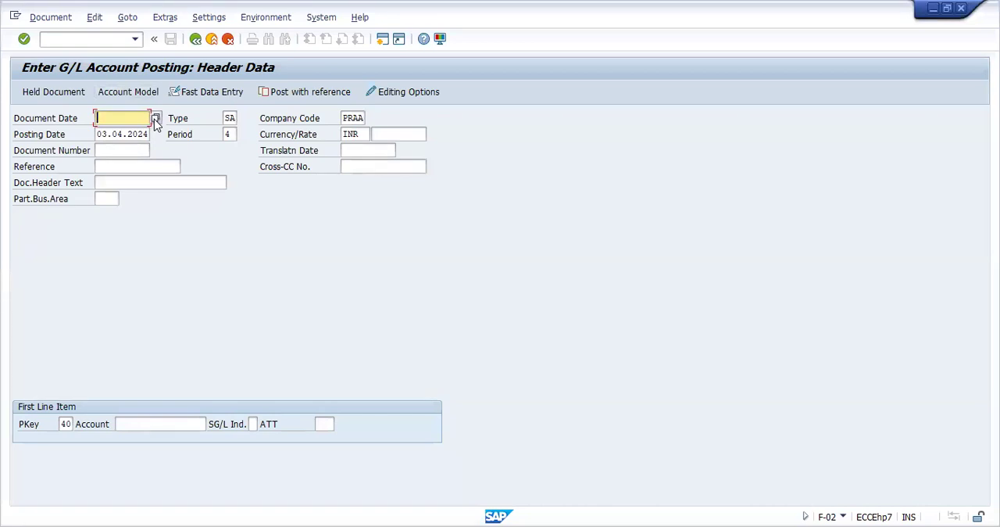
{"action": "left_click", "coordinate": [155, 119]}
{"action": "double_click", "coordinate": [209, 309]}
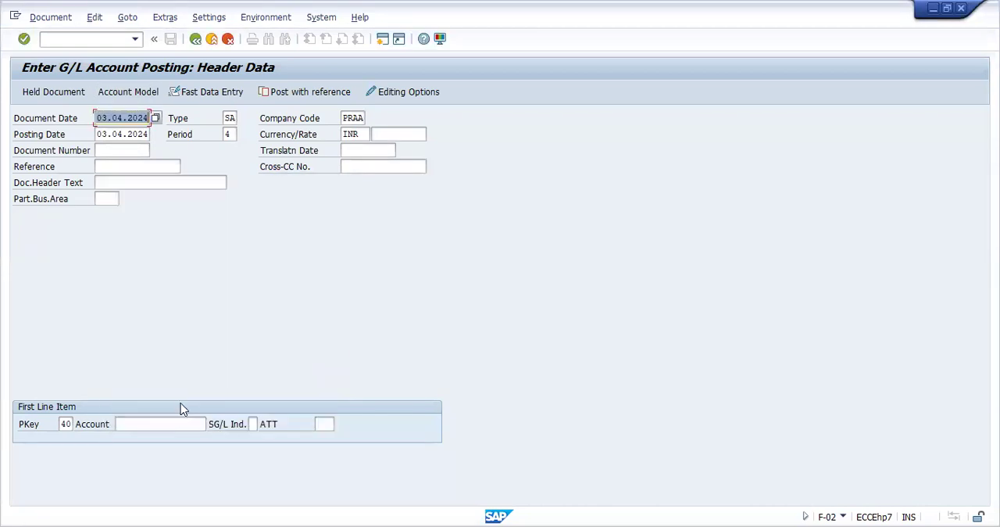
Choose SALARIES ACCOUNT of company code PRAA for the first line item with posting key 40 and proceed to its item entry
{"action": "left_click", "coordinate": [174, 423]}
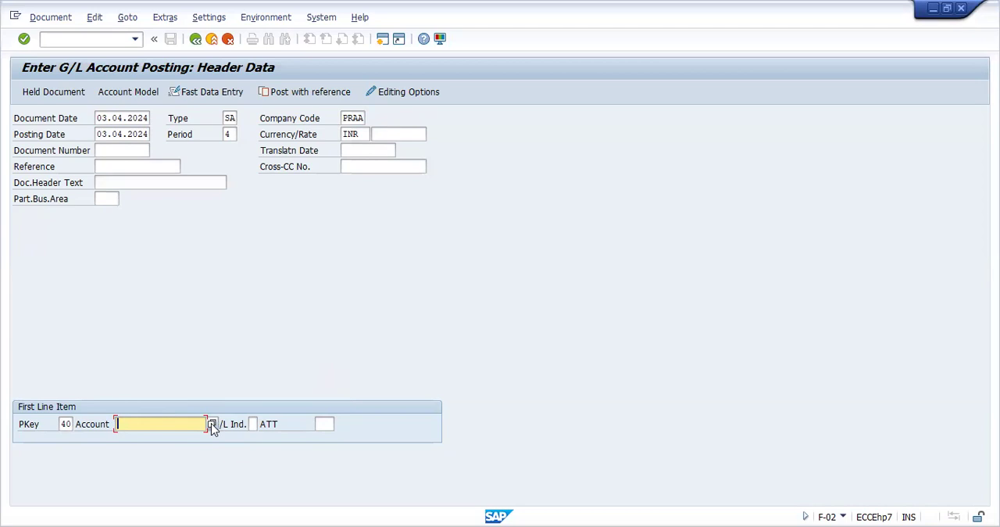
{"action": "left_click", "coordinate": [211, 424]}
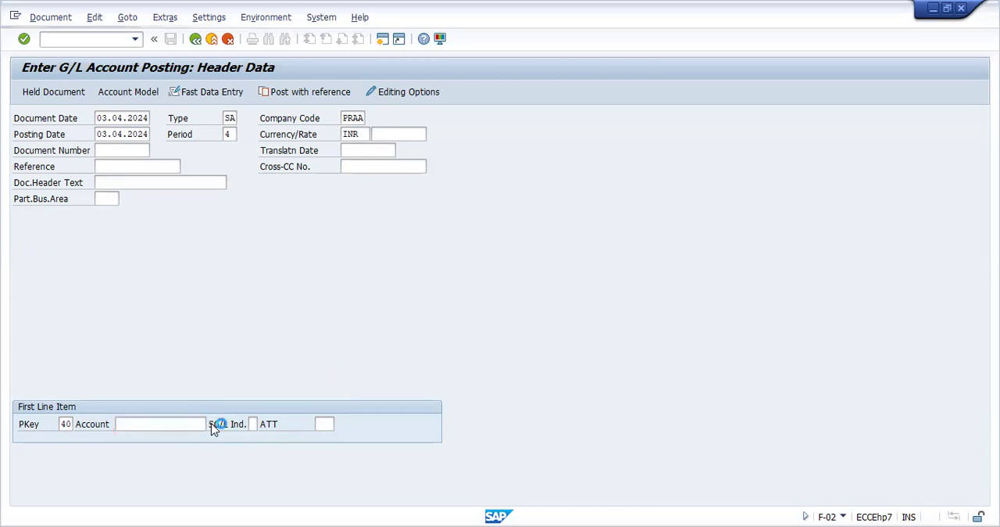
{"action": "key", "text": "F4"}
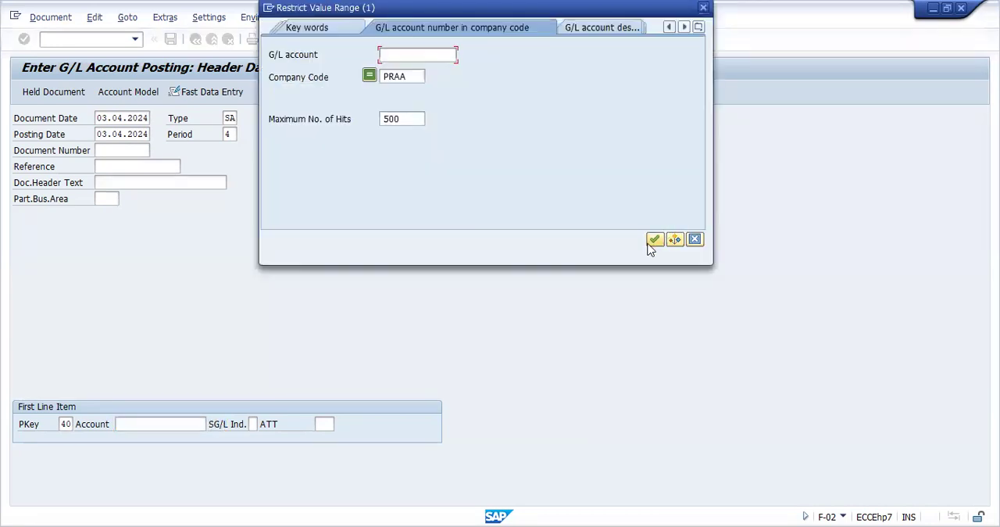
{"action": "left_click", "coordinate": [651, 239]}
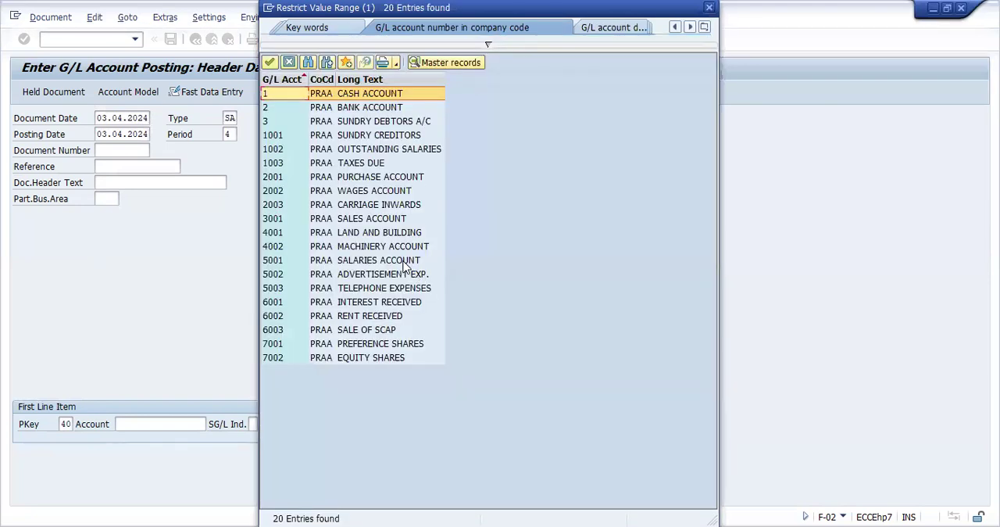
{"action": "left_click", "coordinate": [405, 260]}
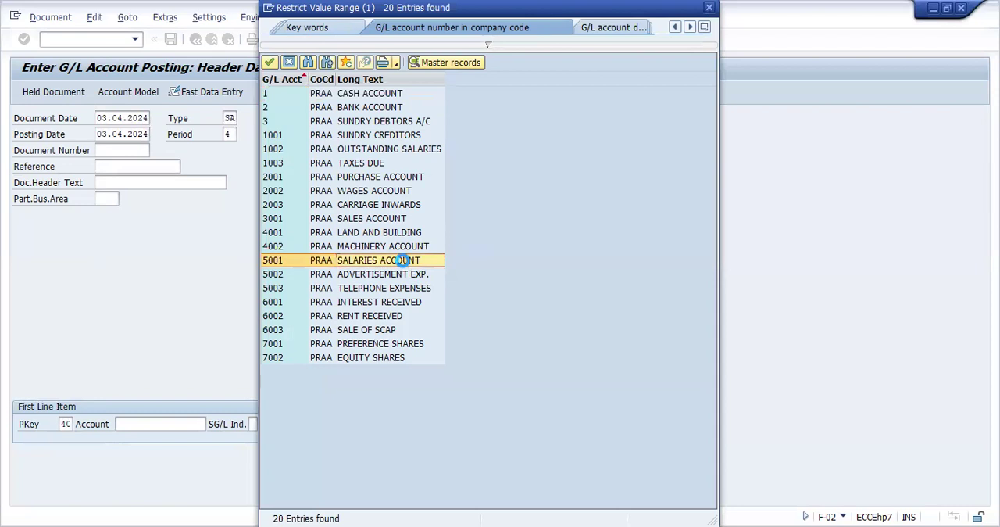
{"action": "double_click", "coordinate": [406, 260]}
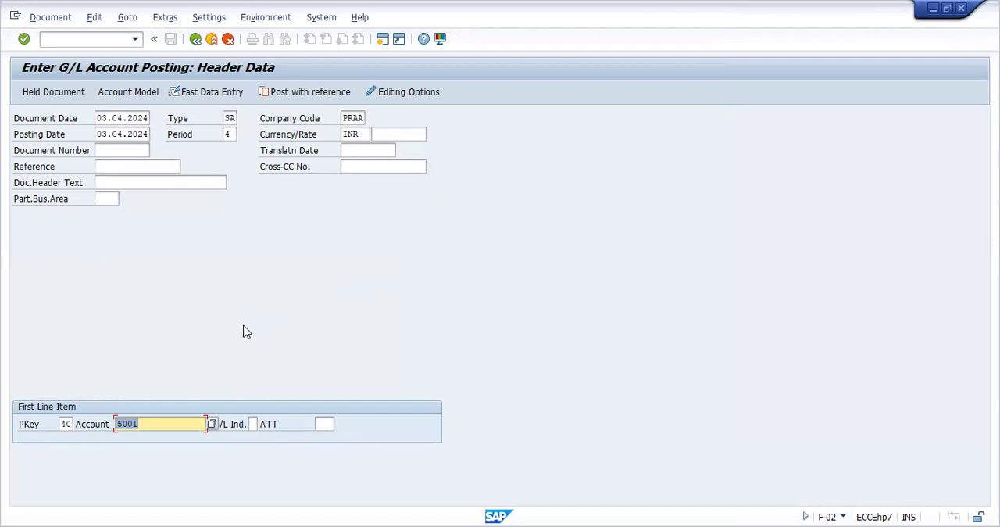
{"action": "left_click", "coordinate": [175, 423]}
{"action": "key", "text": "Return"}
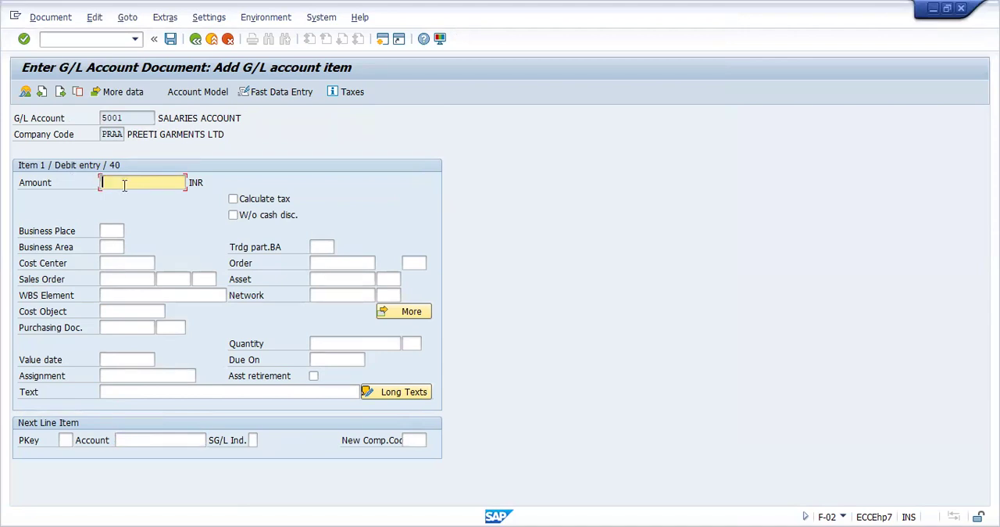
Enter the amount 25000 and the text SALARIES PAID for the salaries debit item
{"action": "type", "text": "25000"}
{"action": "left_click", "coordinate": [136, 390]}
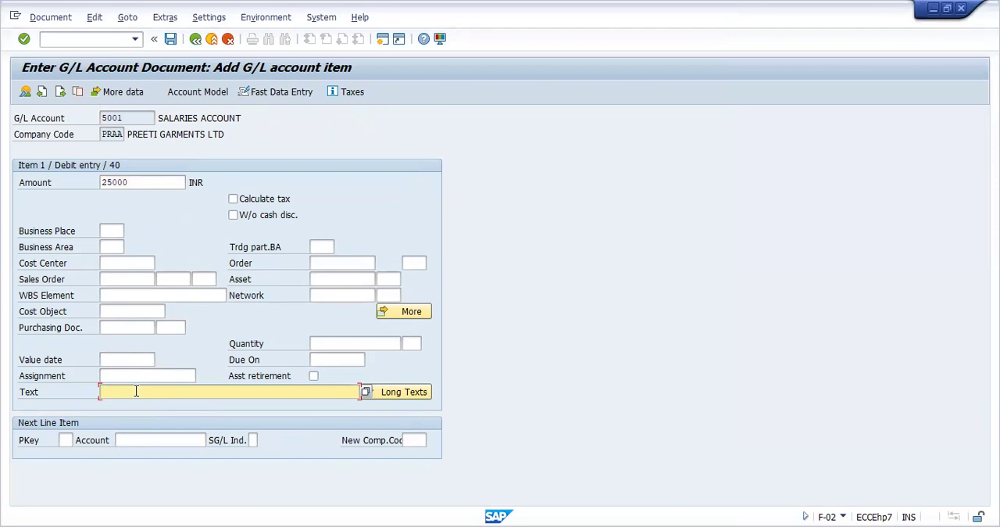
{"action": "type", "text": "S"}
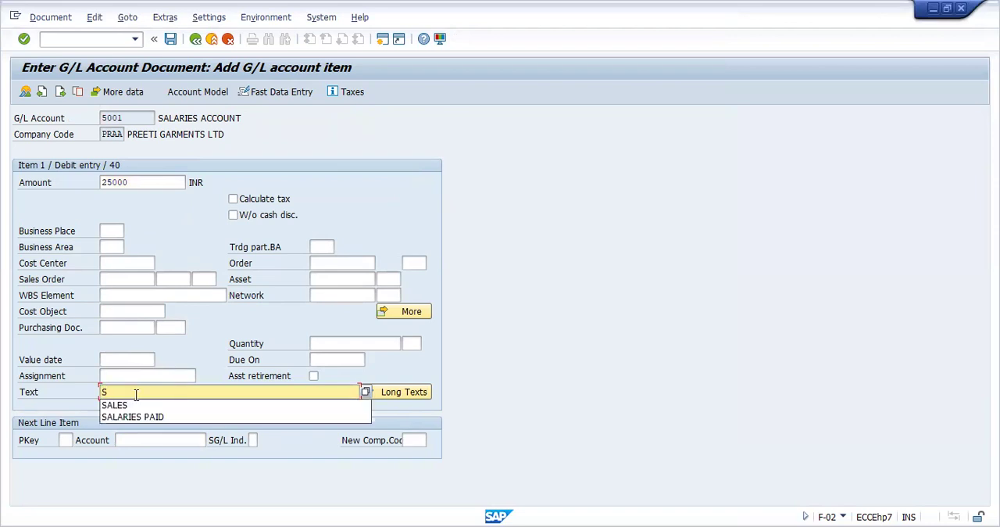
{"action": "left_click", "coordinate": [134, 417]}
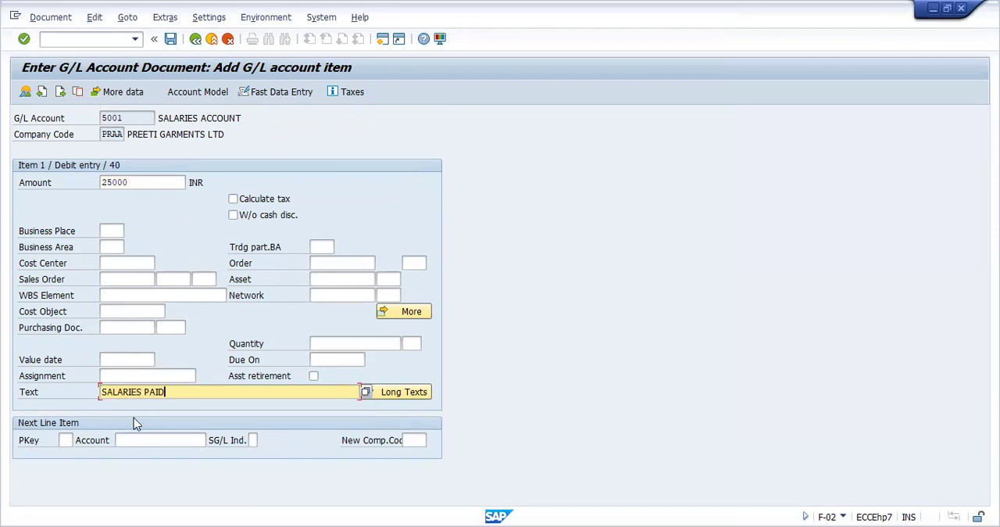
Set the next line item to posting key 50 with BANK ACCOUNT and proceed to its item entry
{"action": "left_click", "coordinate": [65, 440]}
{"action": "type", "text": "50"}
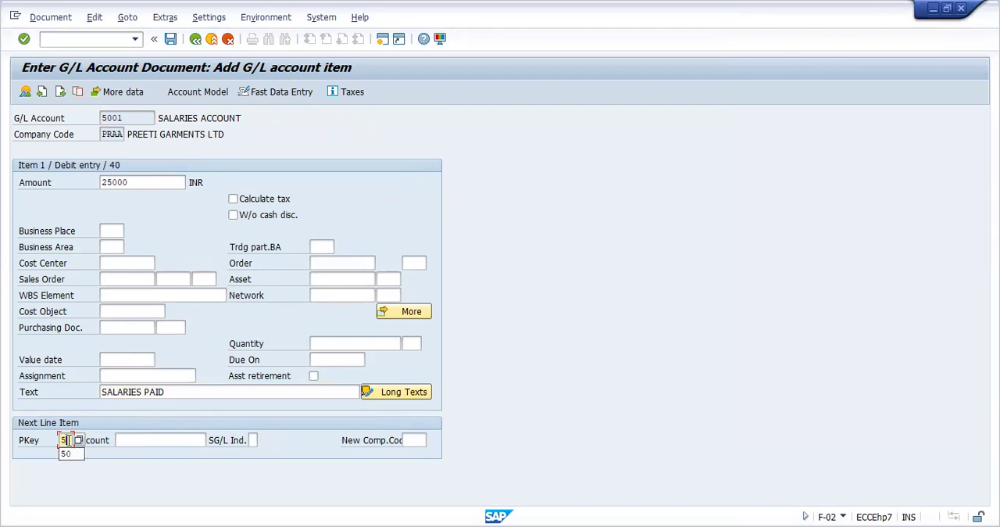
{"action": "left_click", "coordinate": [128, 439]}
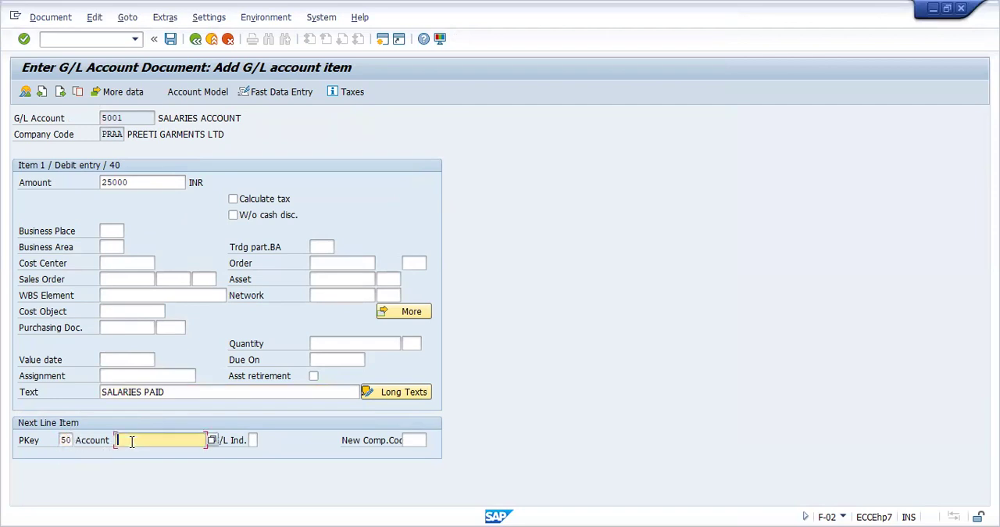
{"action": "left_click", "coordinate": [212, 441]}
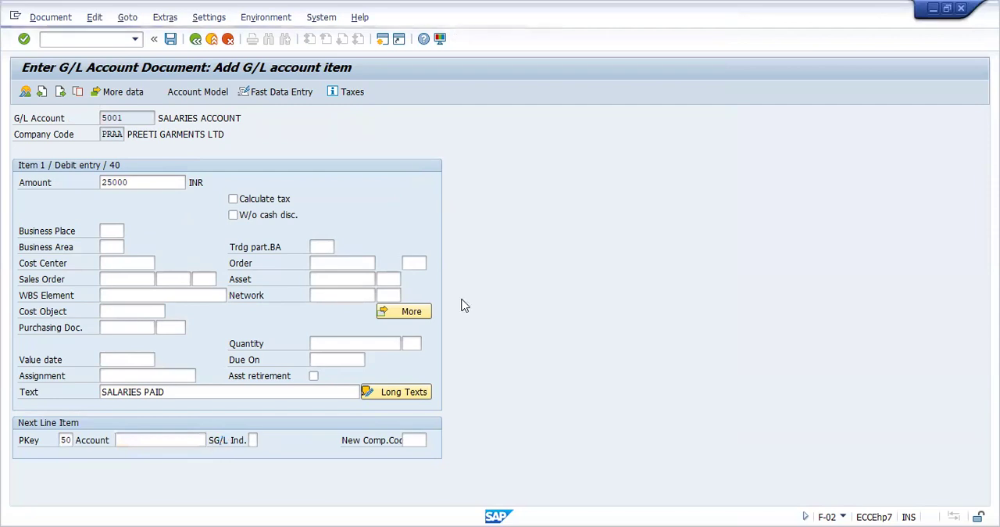
{"action": "left_click", "coordinate": [655, 239]}
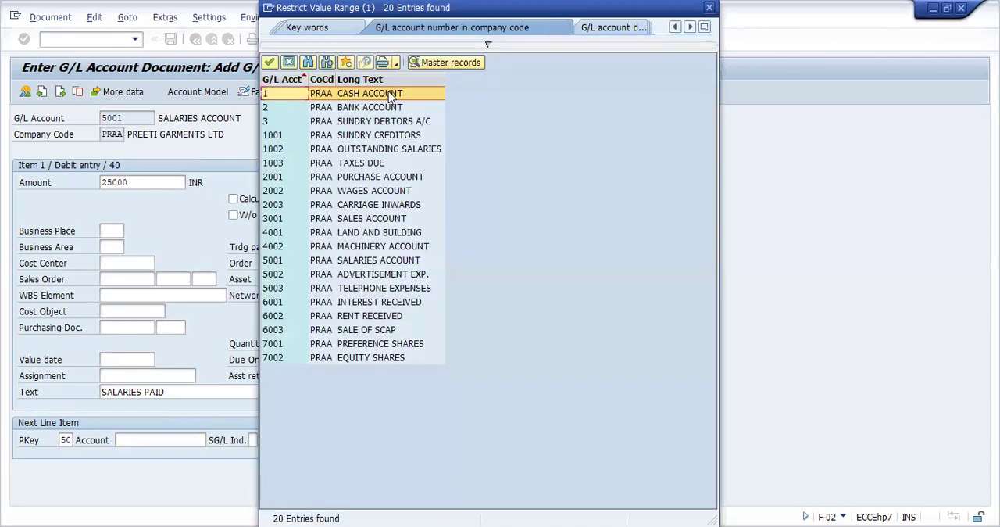
{"action": "left_click", "coordinate": [383, 108]}
{"action": "double_click", "coordinate": [384, 107]}
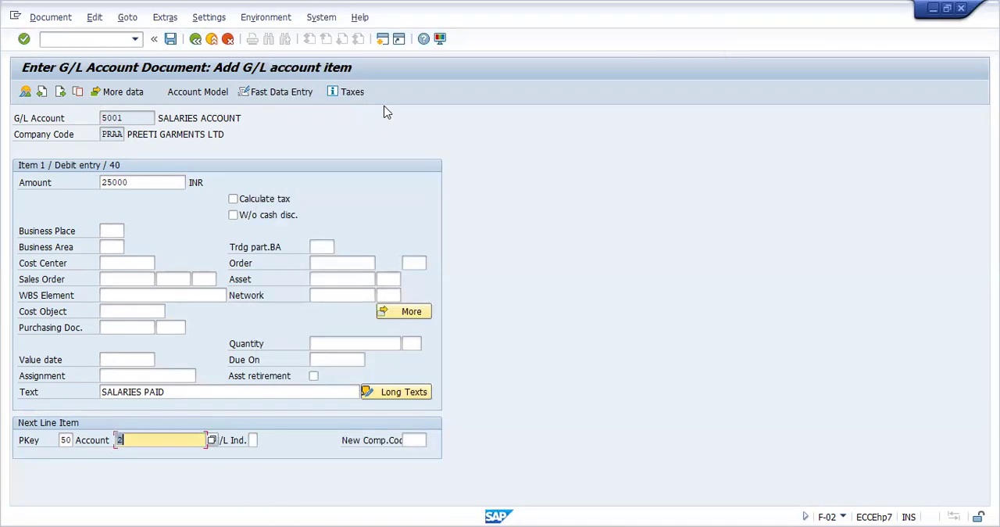
{"action": "key", "text": "Return"}
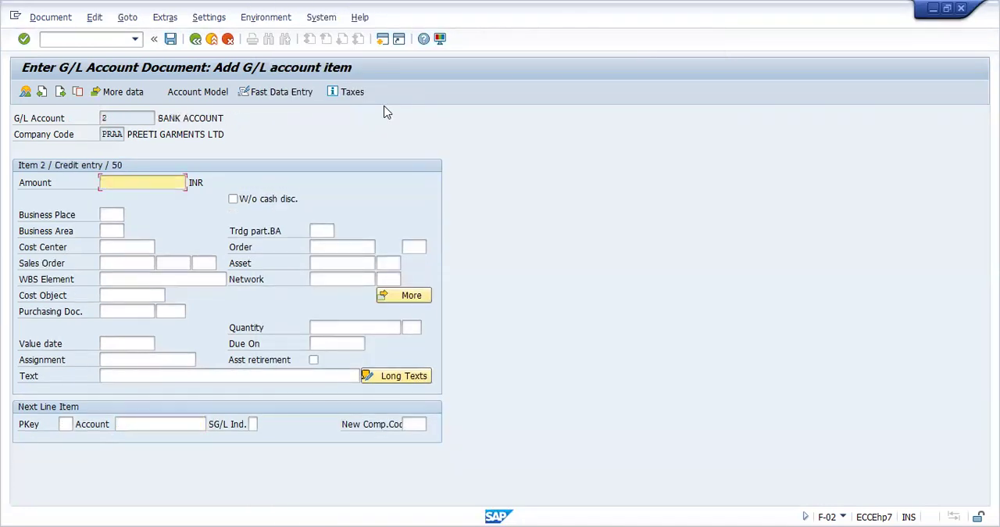
Fill the bank credit item with * as the amount and + as the text to copy the values from the debit item
{"action": "type", "text": "*"}
{"action": "left_click", "coordinate": [149, 377]}
{"action": "type", "text": "+"}
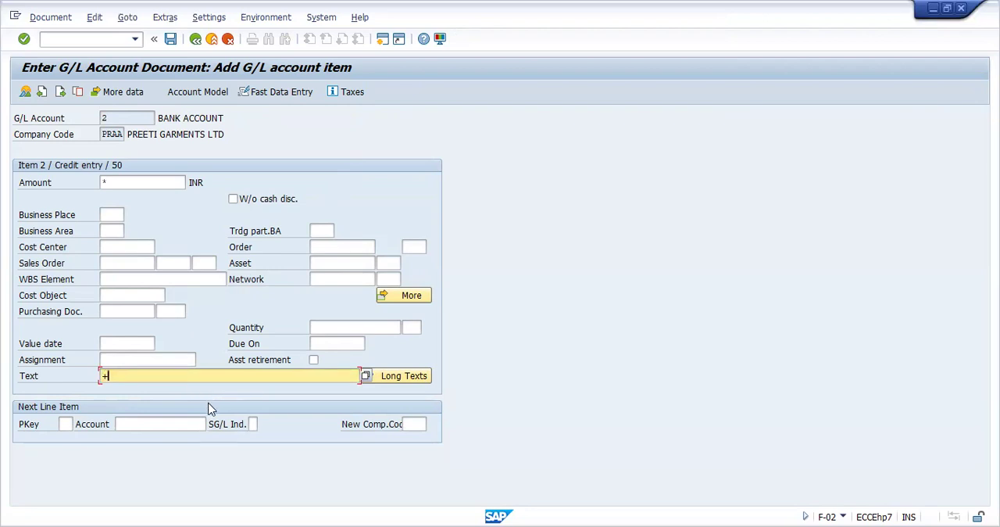
{"action": "key", "text": "Return"}
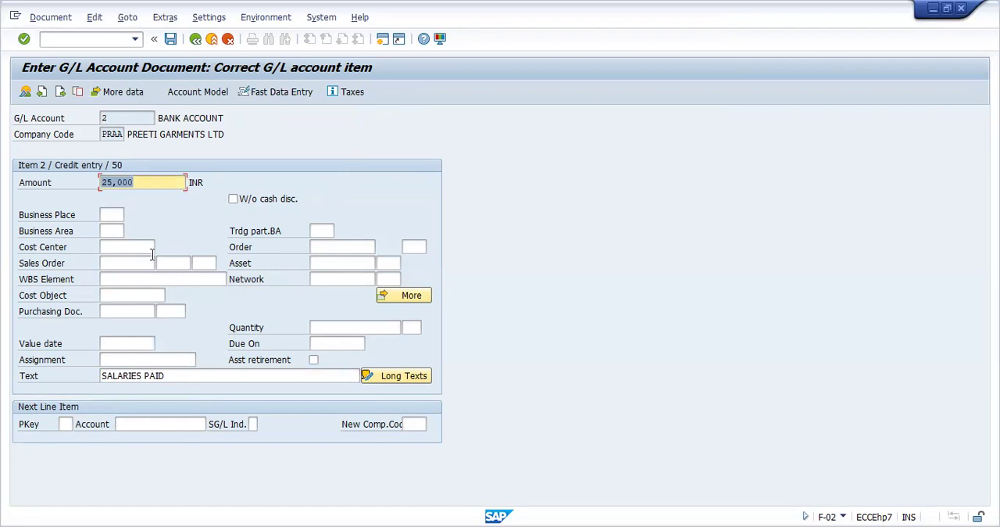
{"action": "left_click", "coordinate": [181, 375]}
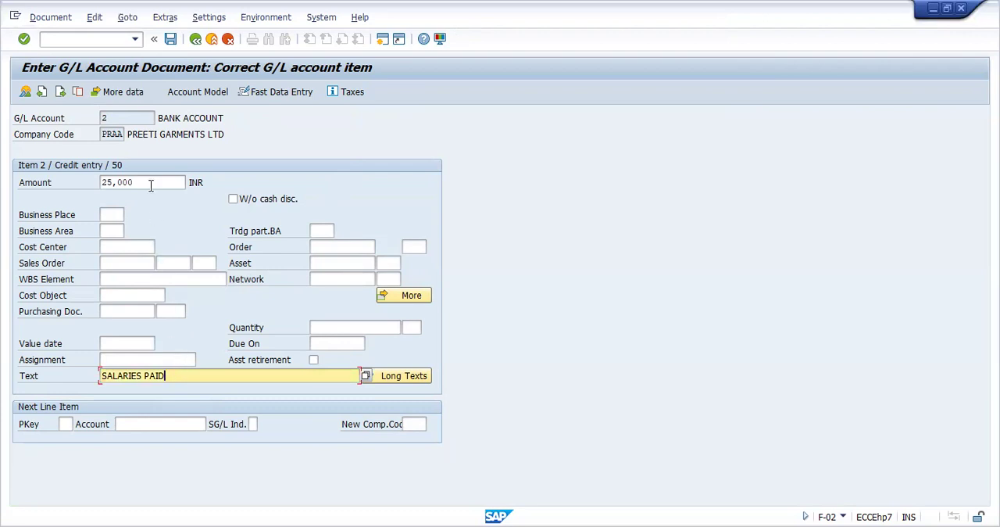
Simulate the salaries payment document and post it
{"action": "left_click", "coordinate": [67, 24]}
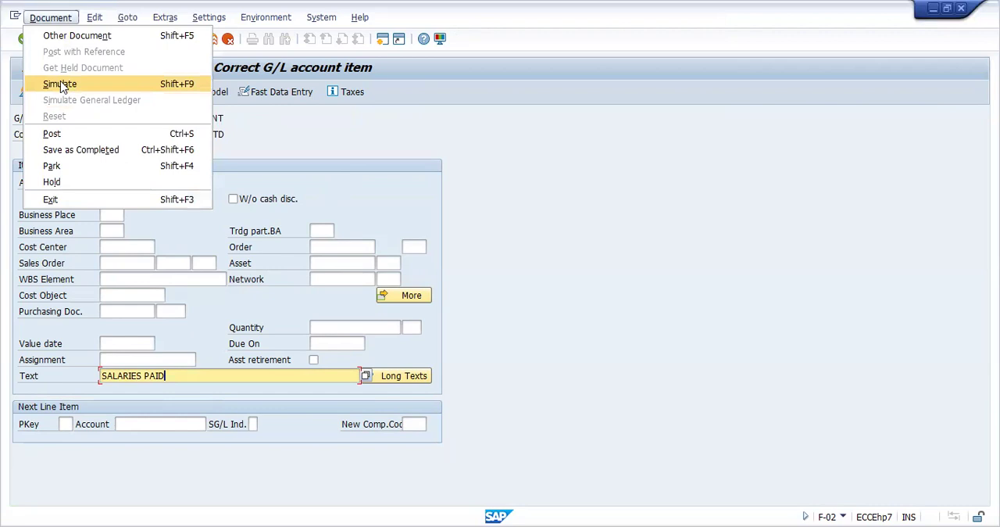
{"action": "left_click", "coordinate": [61, 84]}
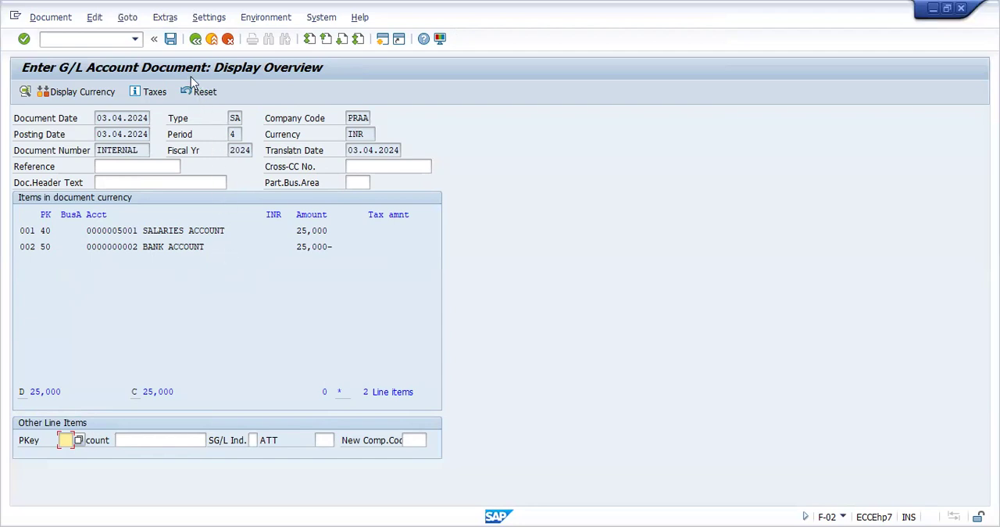
{"action": "left_click", "coordinate": [170, 43]}
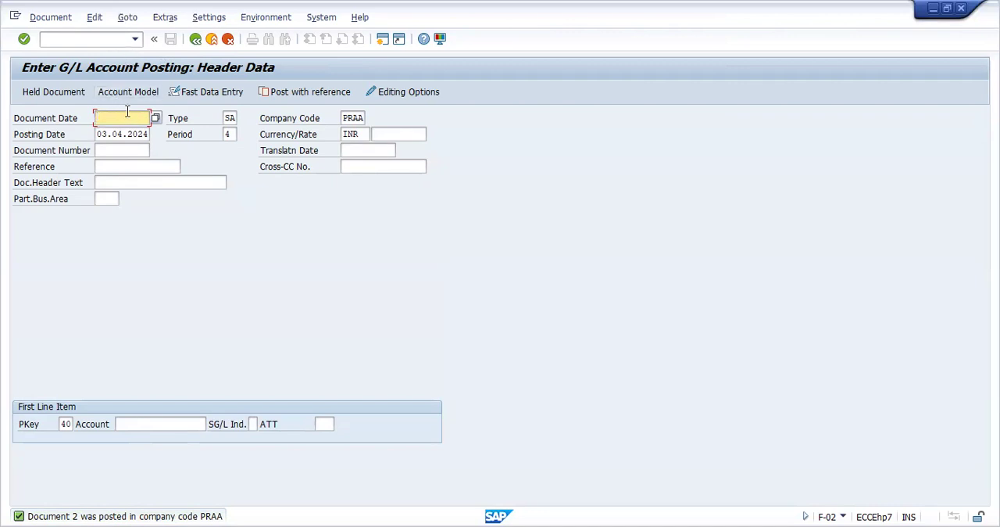
Start another G/L posting dated 03.04.2024 with BANK ACCOUNT as the first line item under posting key 40
{"action": "left_click", "coordinate": [155, 119]}
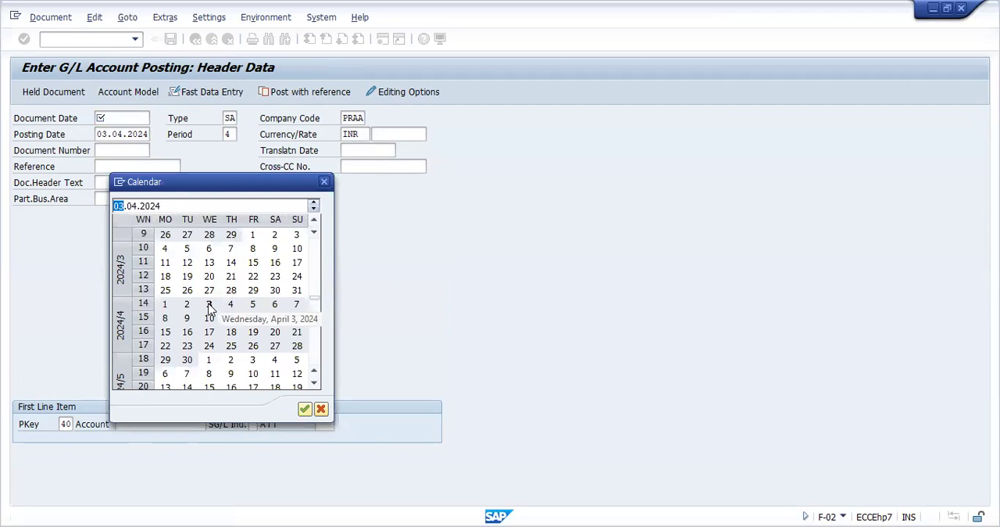
{"action": "double_click", "coordinate": [209, 305]}
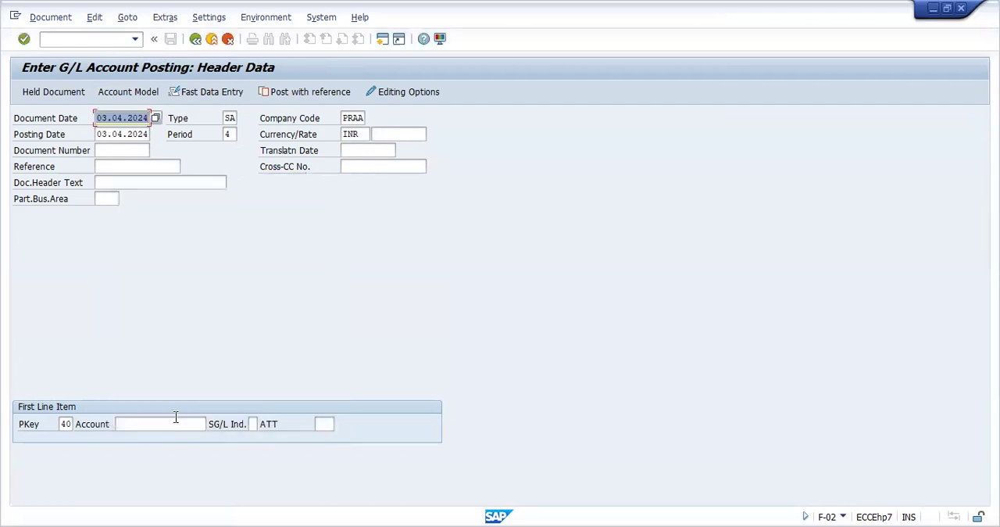
{"action": "left_click", "coordinate": [175, 423]}
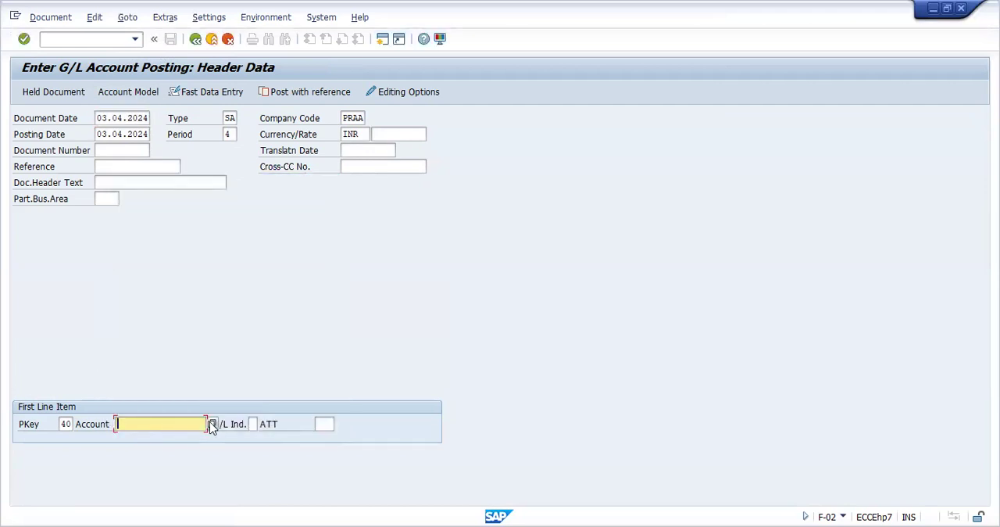
{"action": "left_click", "coordinate": [211, 424]}
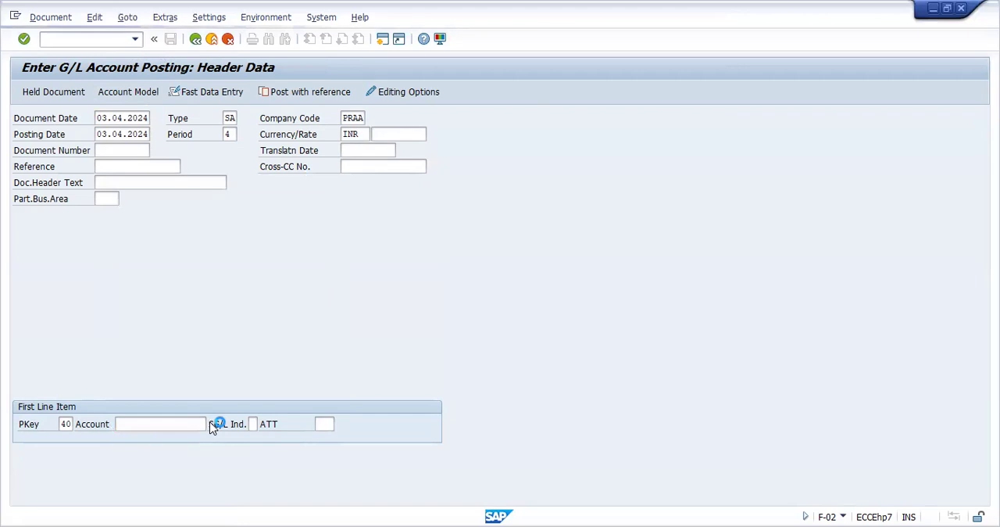
{"action": "left_click", "coordinate": [654, 240]}
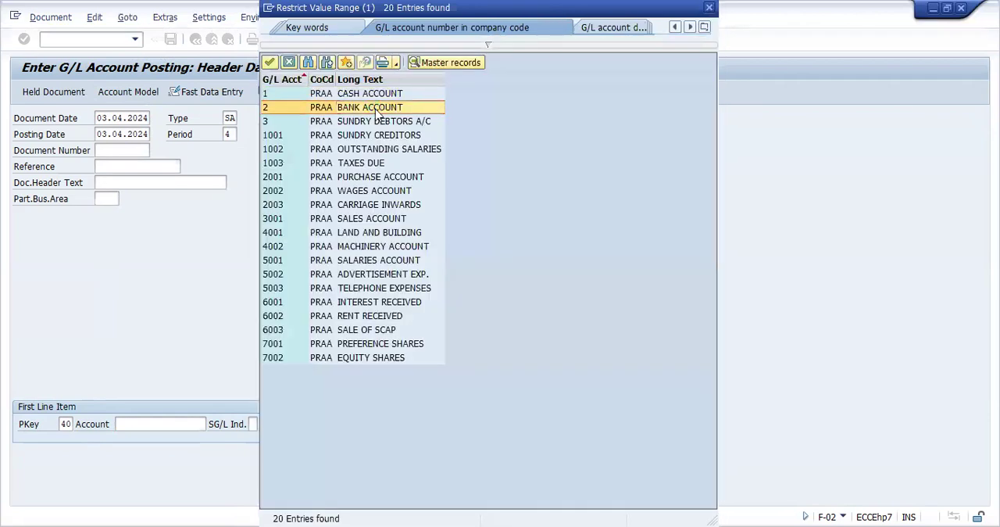
{"action": "double_click", "coordinate": [377, 107]}
{"action": "key", "text": "Return"}
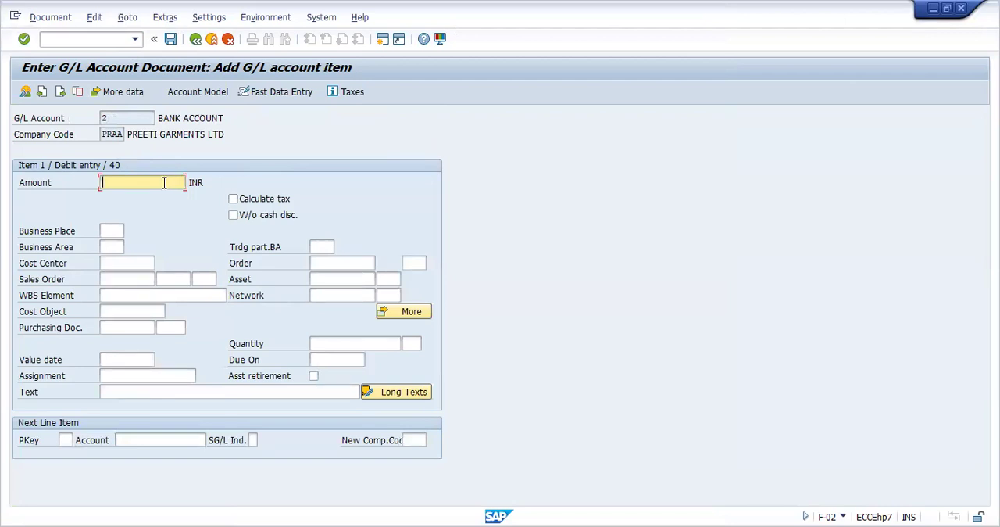
Enter the amount 10000 and the text INTEREST RECEIVED for the bank debit item
{"action": "type", "text": "10000"}
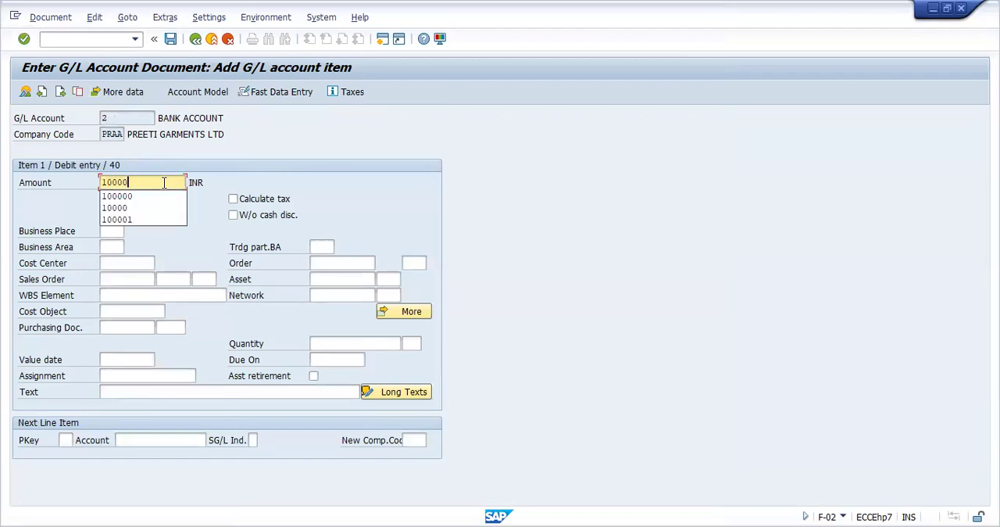
{"action": "left_click", "coordinate": [144, 392]}
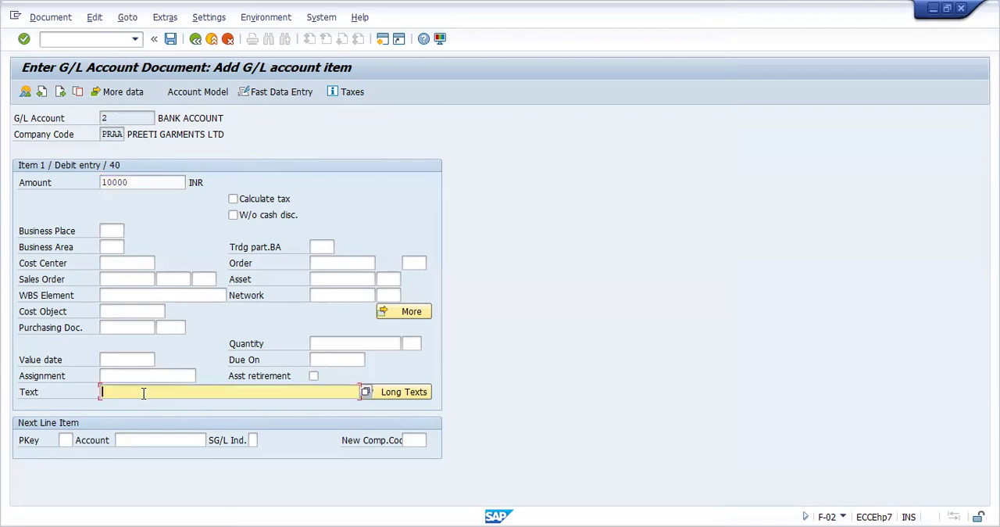
{"action": "type", "text": "I"}
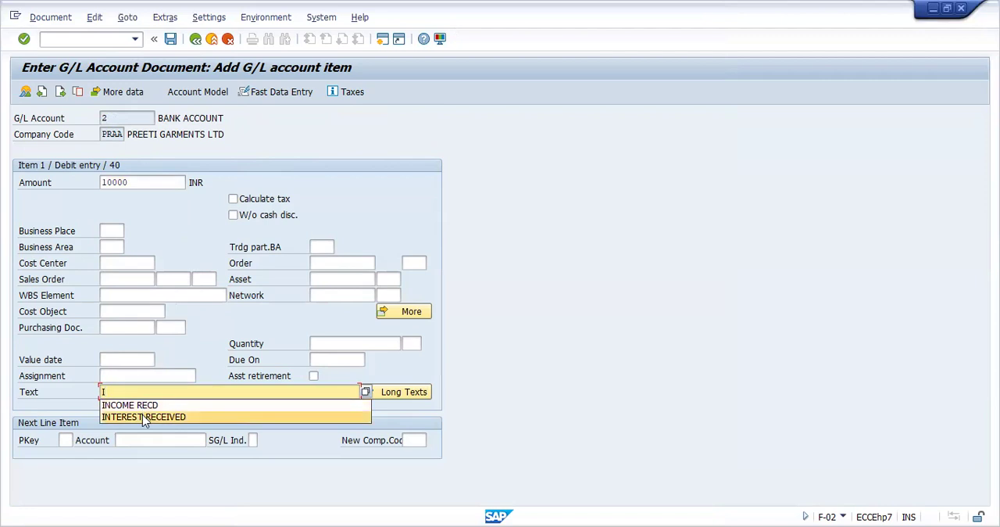
{"action": "left_click", "coordinate": [143, 416]}
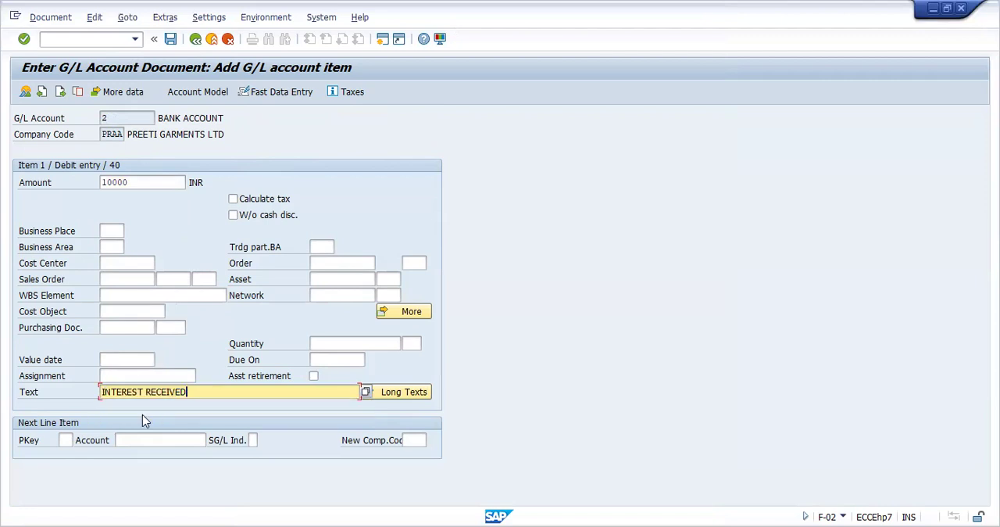
Add a second line item with posting key 50 and the INTEREST RECEIVED account 6001
{"action": "left_click", "coordinate": [67, 440]}
{"action": "type", "text": "50"}
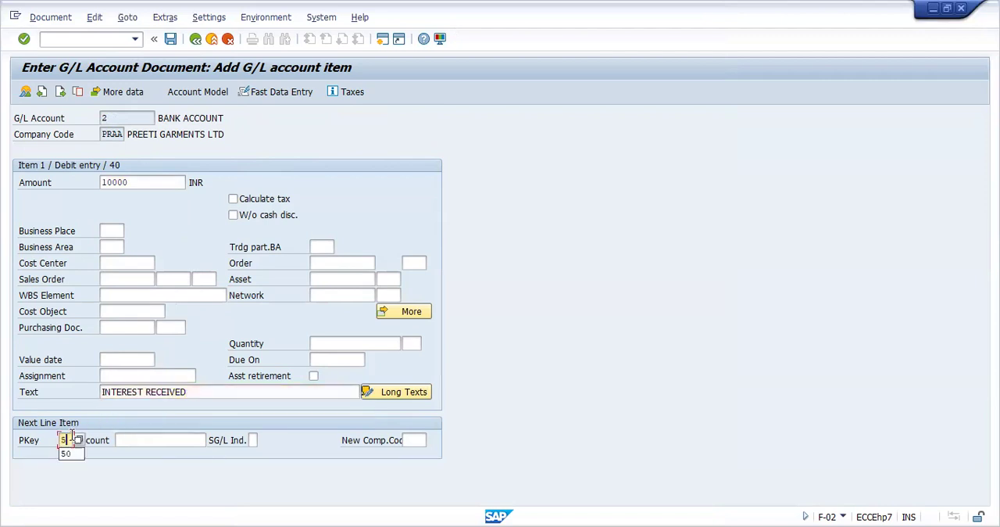
{"action": "left_click", "coordinate": [141, 440]}
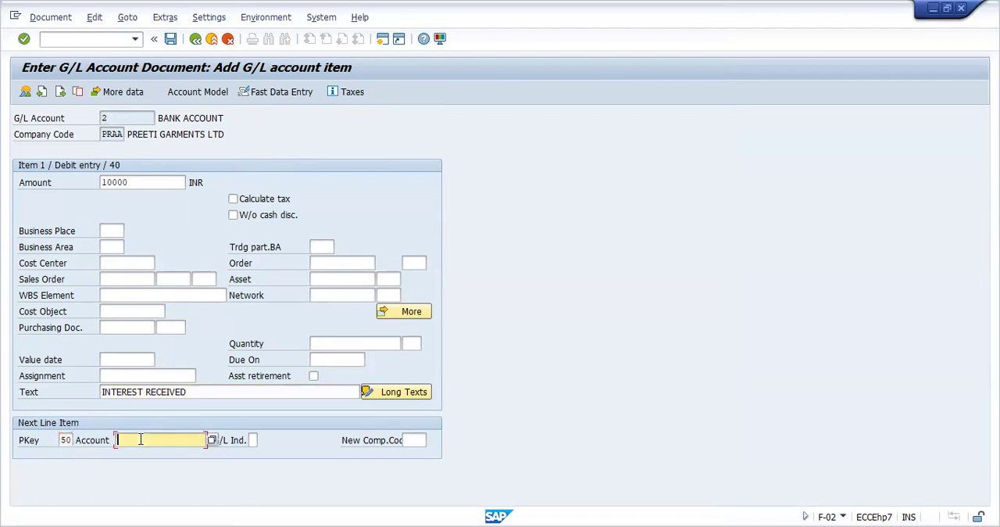
{"action": "left_click", "coordinate": [211, 441]}
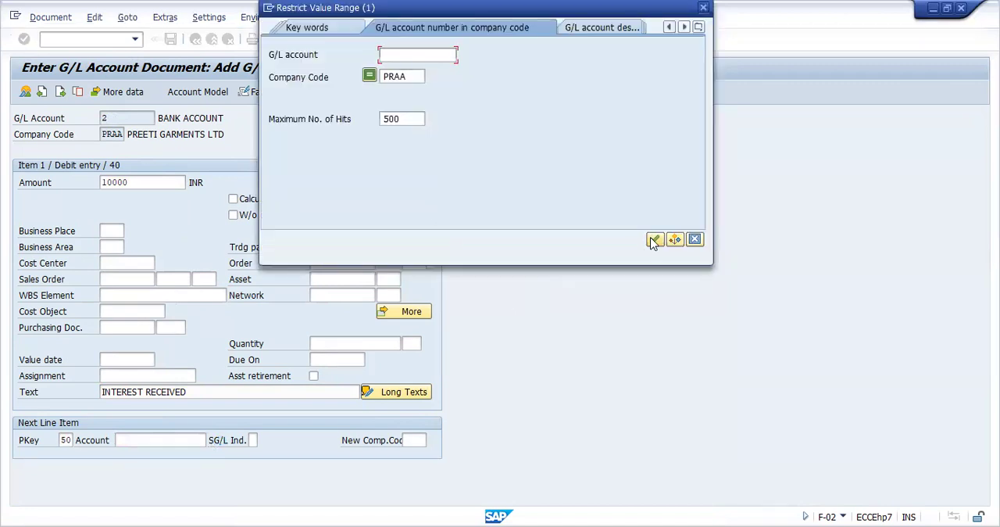
{"action": "left_click", "coordinate": [653, 240]}
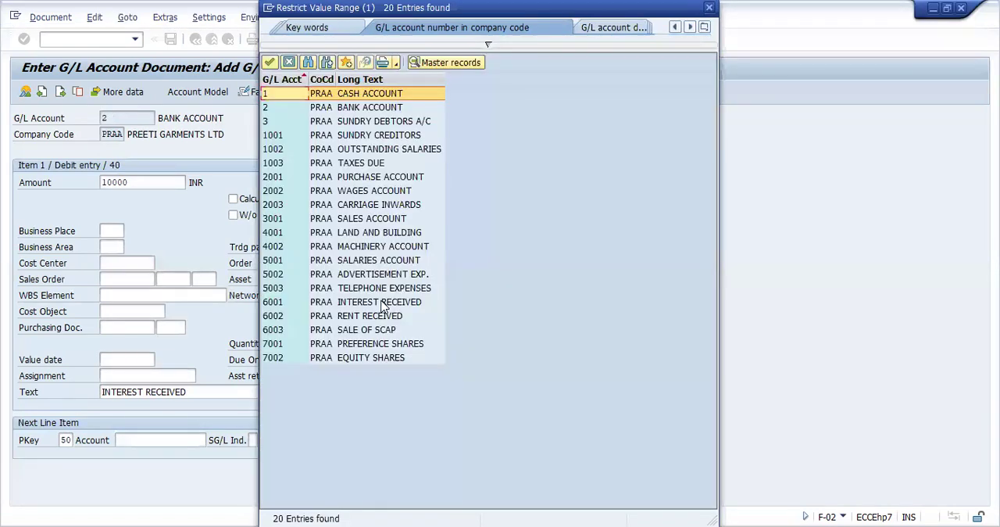
{"action": "left_click", "coordinate": [383, 303]}
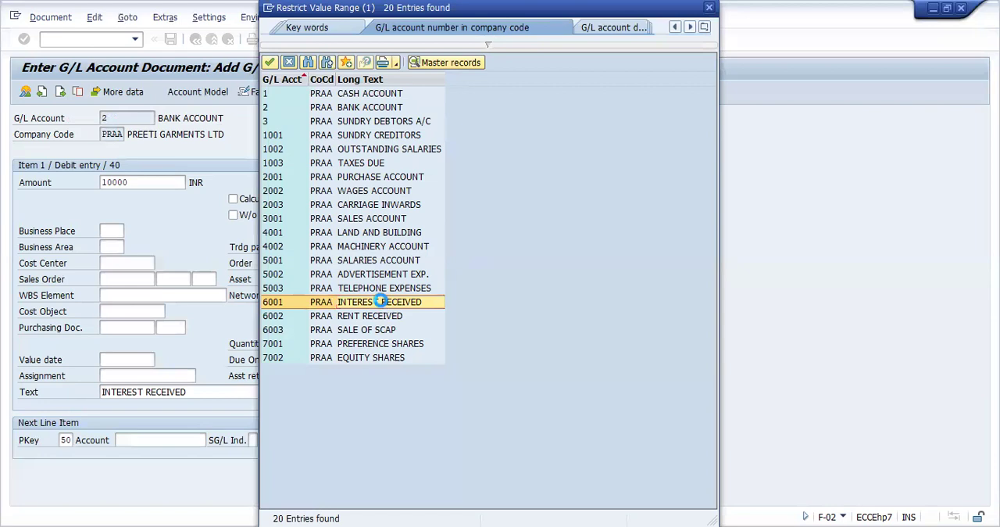
{"action": "key", "text": "Return"}
{"action": "left_click", "coordinate": [179, 443]}
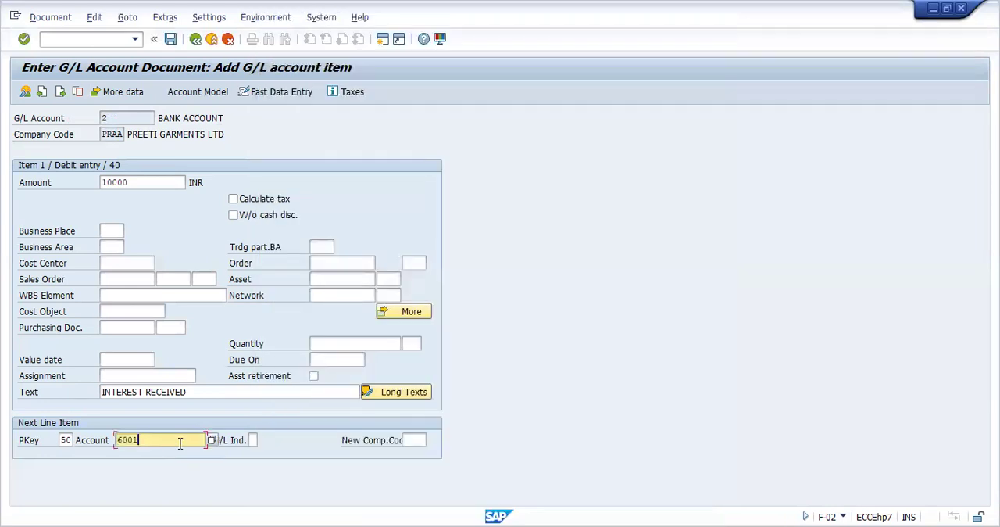
{"action": "key", "text": "Return"}
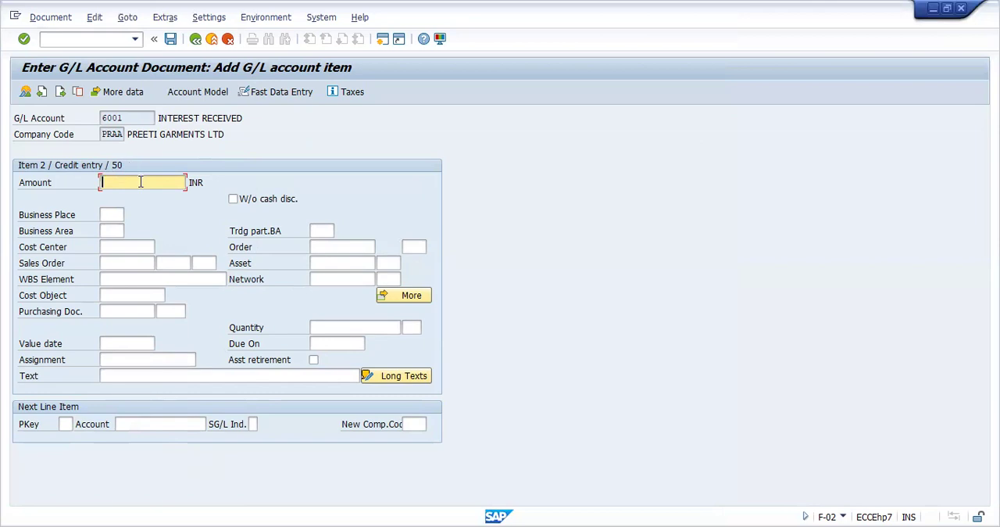
Fill the credit item with * as the amount and + as the text, and post the interest document
{"action": "type", "text": "*"}
{"action": "left_click", "coordinate": [124, 374]}
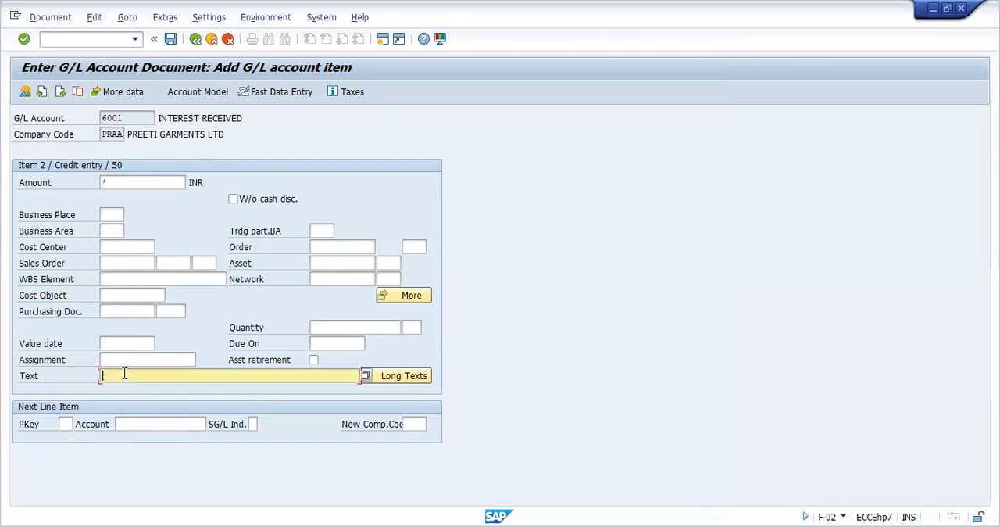
{"action": "type", "text": "+"}
{"action": "key", "text": "Return"}
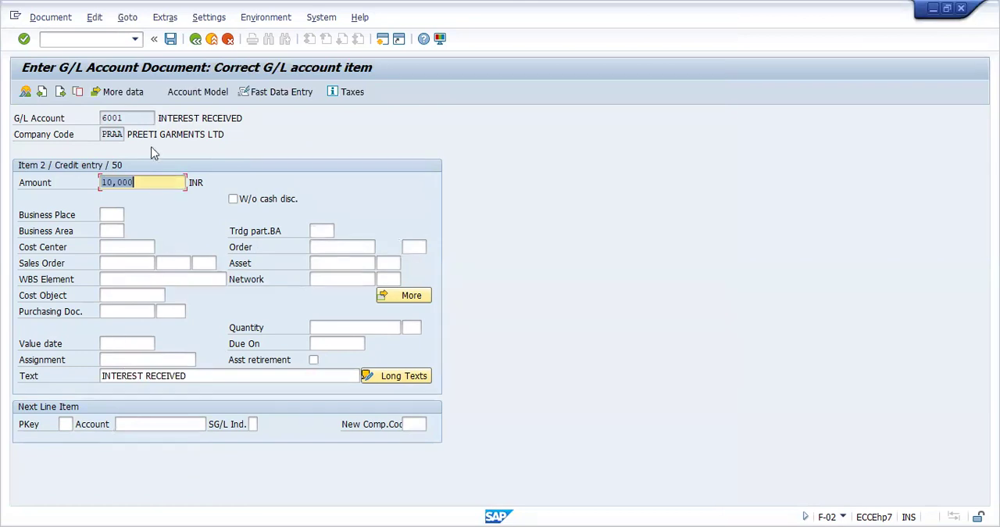
{"action": "left_click", "coordinate": [170, 38]}
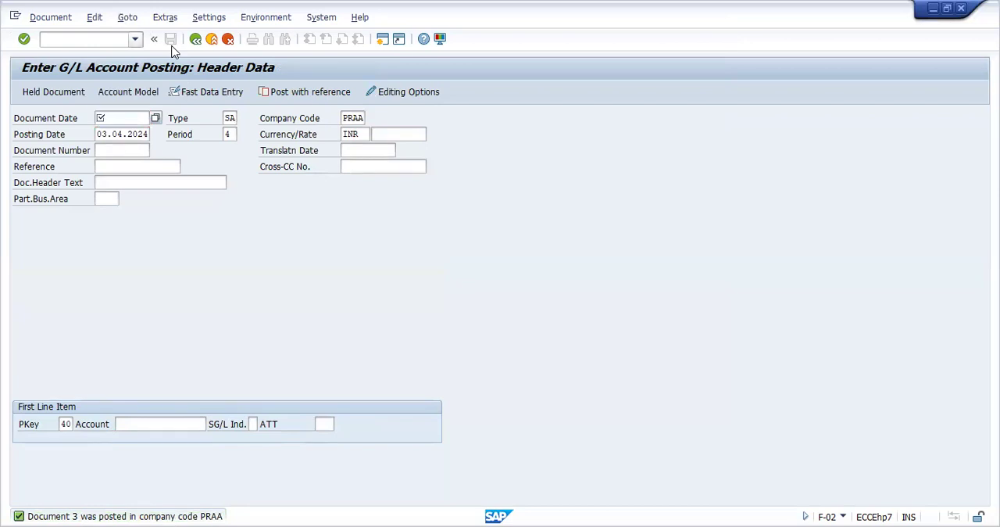
Display all line items of every G/L account in company code PRAA with FBL3N and review the cash, bank, salaries and interest entries
{"action": "left_click", "coordinate": [135, 38]}
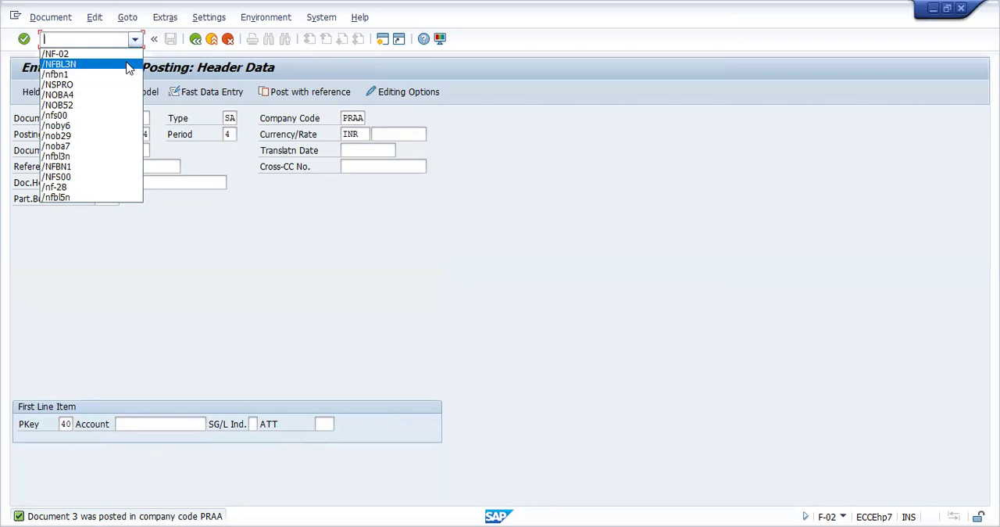
{"action": "left_click", "coordinate": [129, 69]}
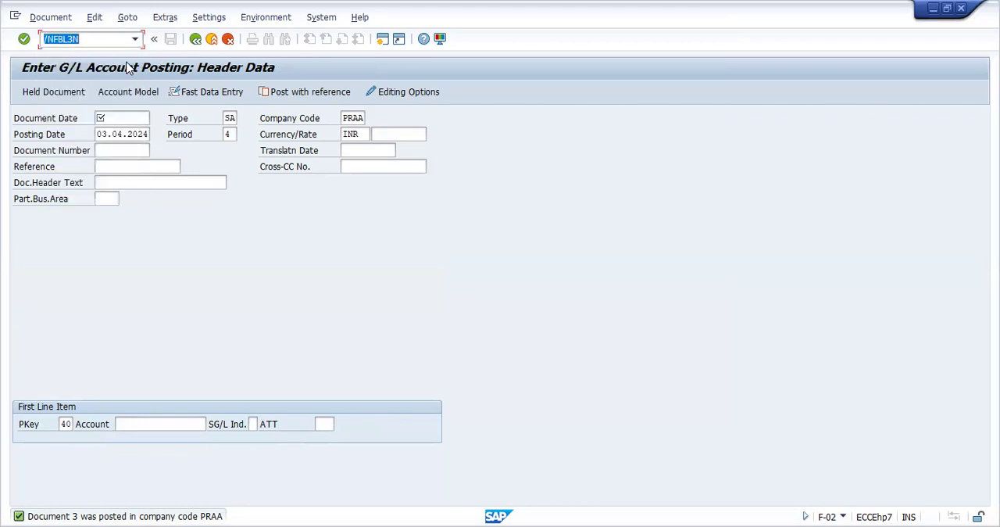
{"action": "key", "text": "Return"}
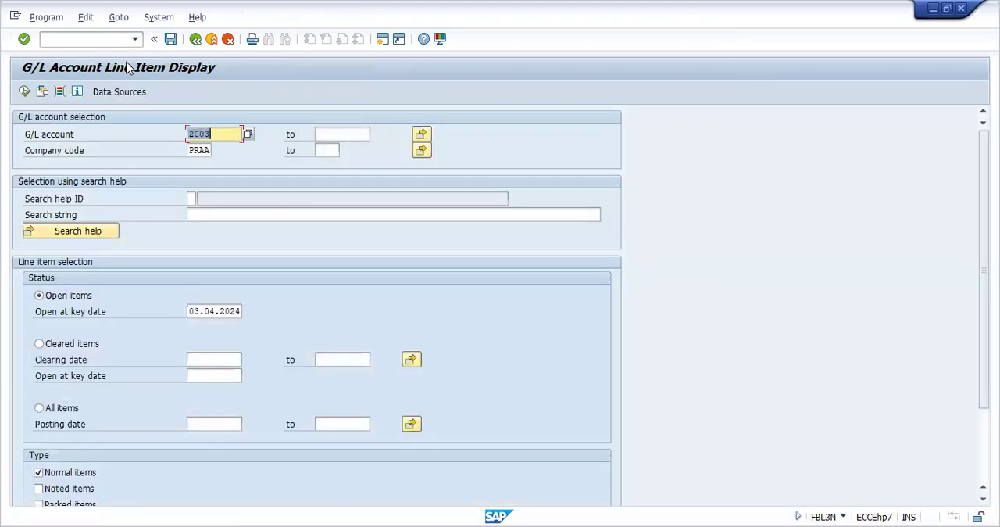
{"action": "key", "text": "BackSpace"}
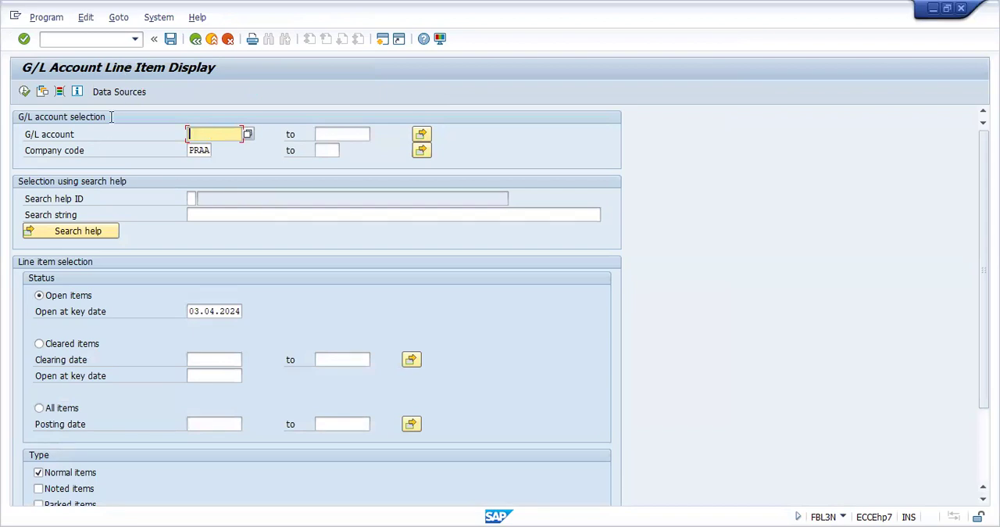
{"action": "left_click", "coordinate": [40, 408]}
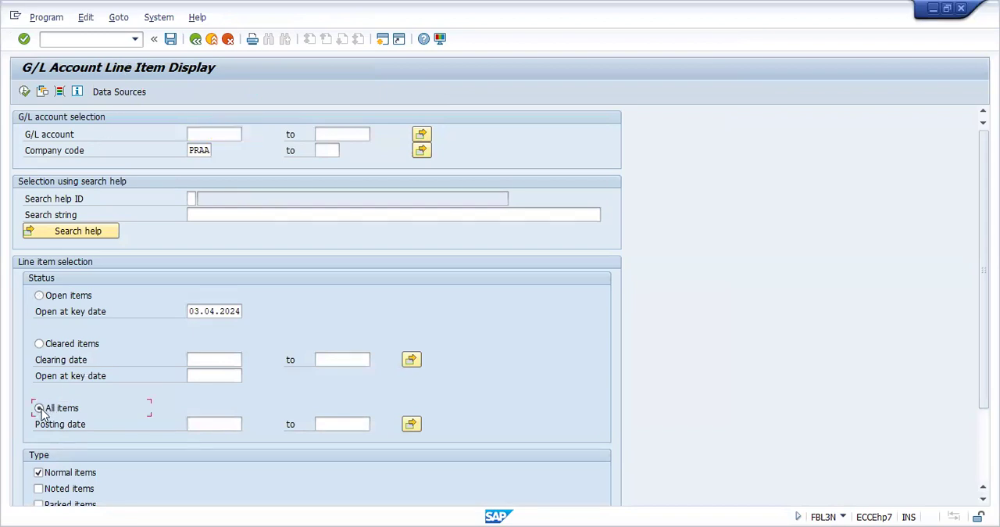
{"action": "left_click", "coordinate": [24, 93]}
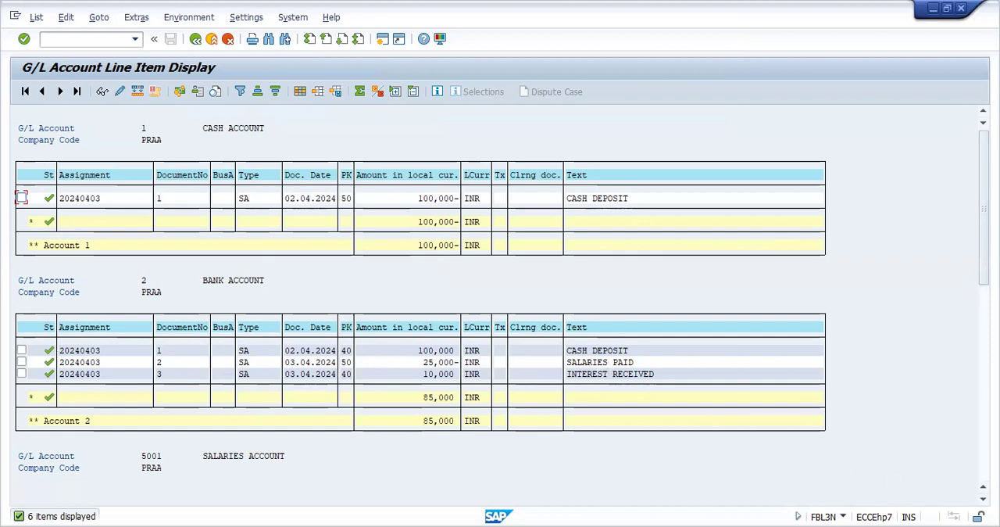
{"action": "scroll", "coordinate": [421, 305], "scroll_direction": "down", "scroll_amount": 10}
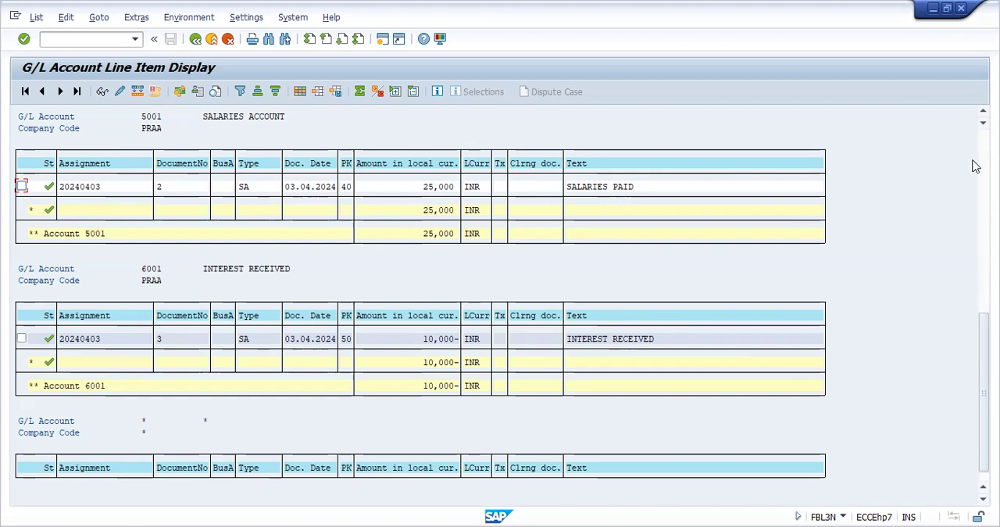
{"action": "left_click_drag", "start_coordinate": [983, 391], "coordinate": [983, 204]}
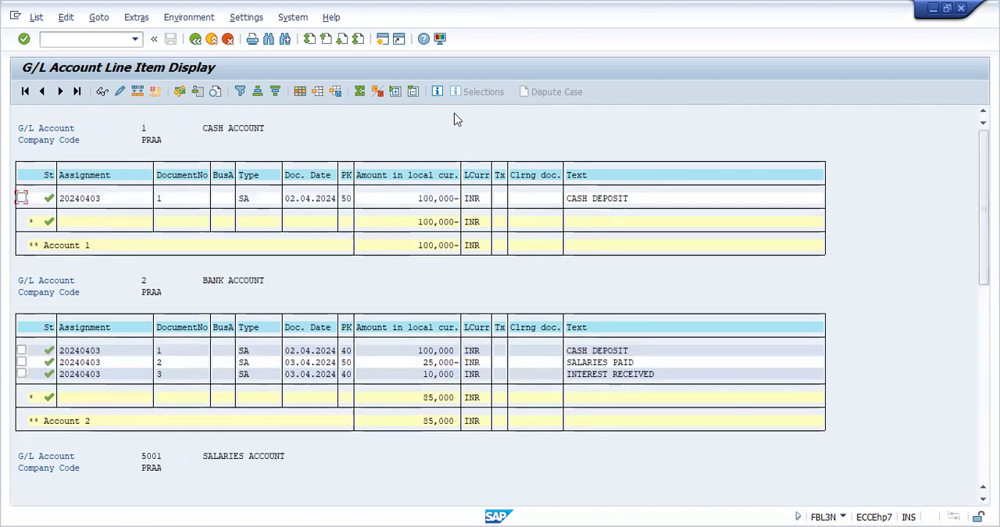
Return to the F-02 posting transaction and set the document date to 03.04.2024
{"action": "left_click", "coordinate": [97, 40]}
{"action": "type", "text": "/"}
{"action": "key", "text": "Return"}
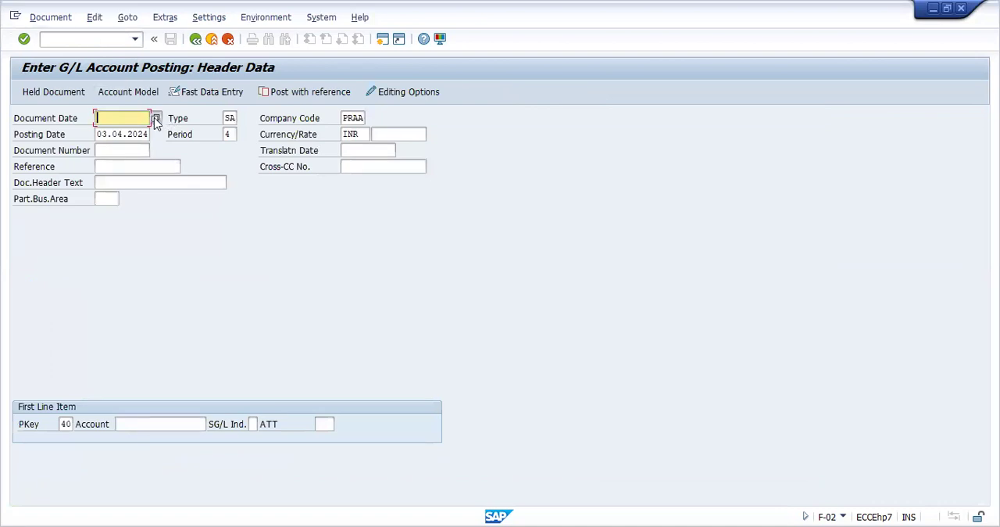
{"action": "left_click", "coordinate": [154, 117]}
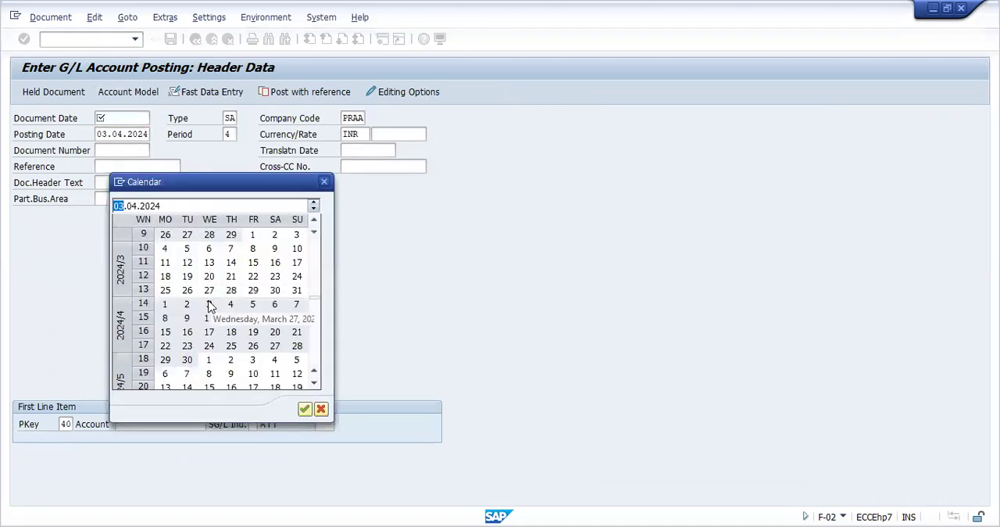
{"action": "double_click", "coordinate": [209, 304]}
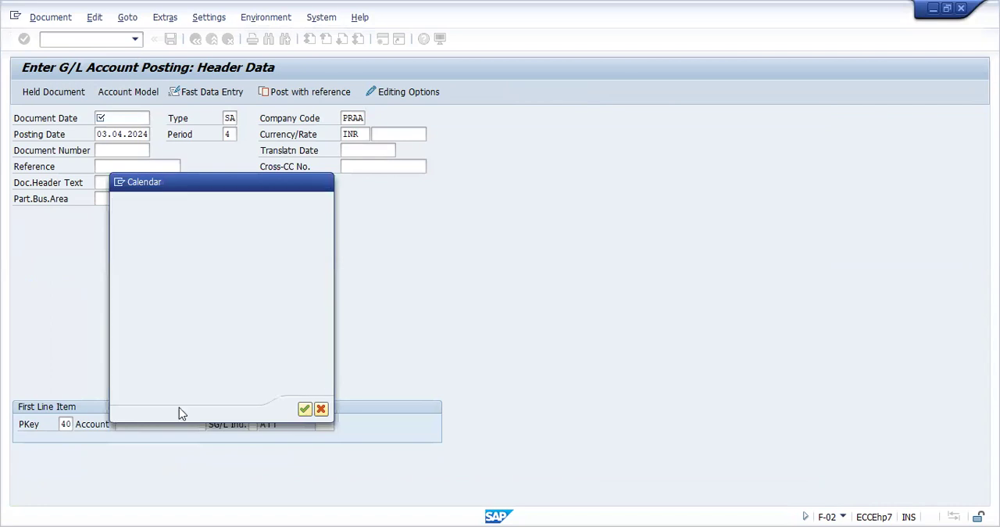
Choose the ADVERTISEMENT EXP. account 5002 for the first line item under posting key 40 and open the item
{"action": "left_click", "coordinate": [168, 423]}
{"action": "left_click", "coordinate": [211, 424]}
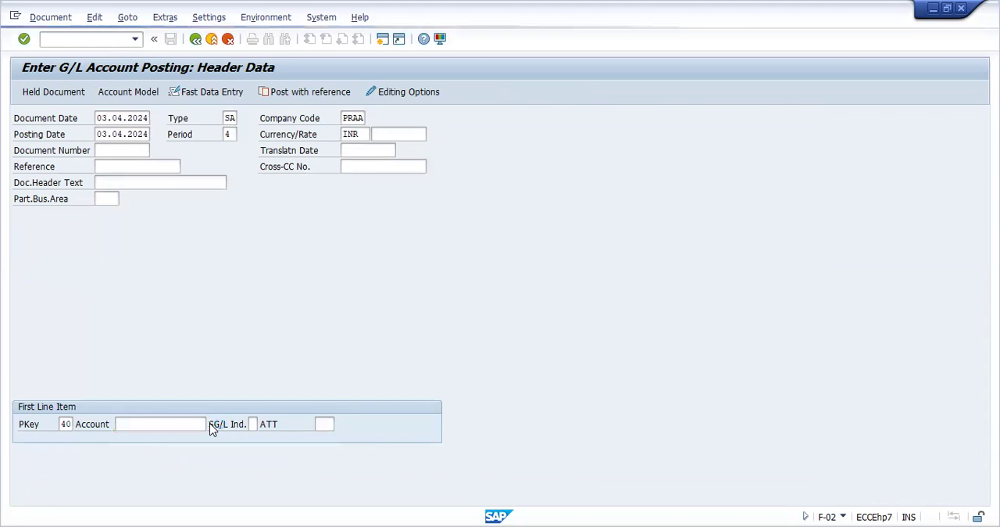
{"action": "left_click", "coordinate": [654, 239]}
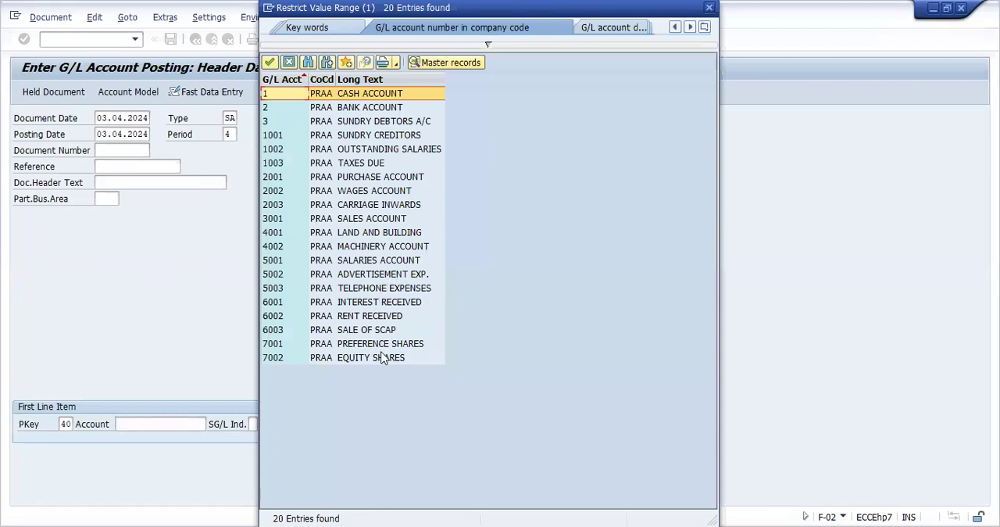
{"action": "left_click", "coordinate": [389, 277]}
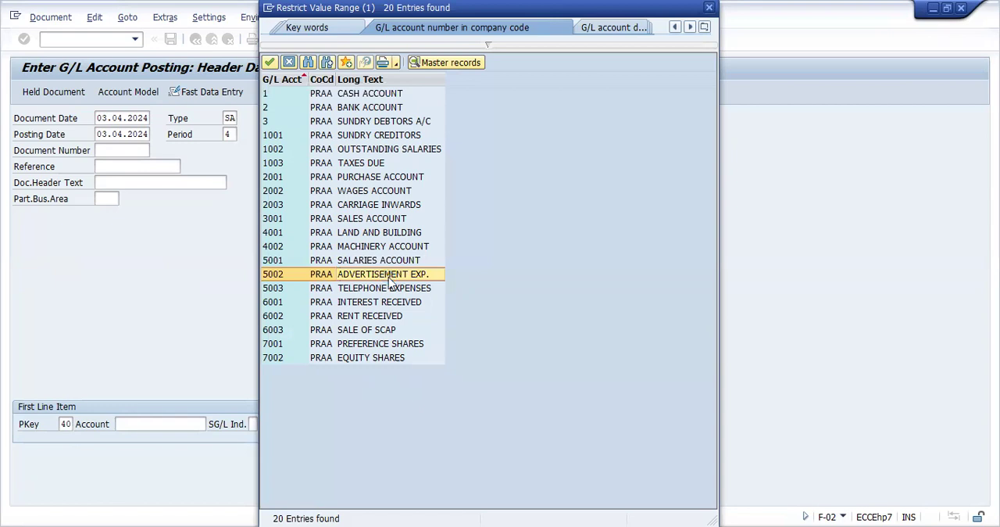
{"action": "double_click", "coordinate": [391, 280]}
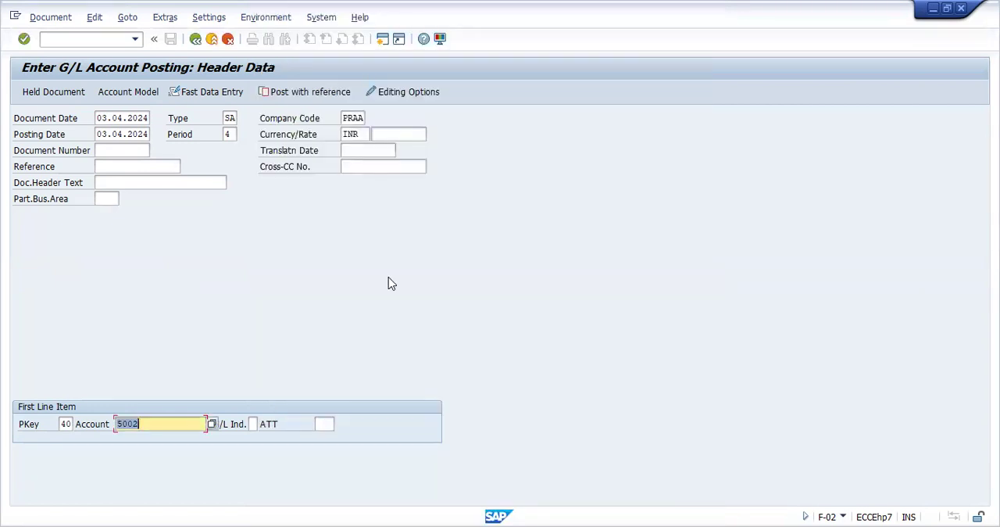
{"action": "key", "text": "Return"}
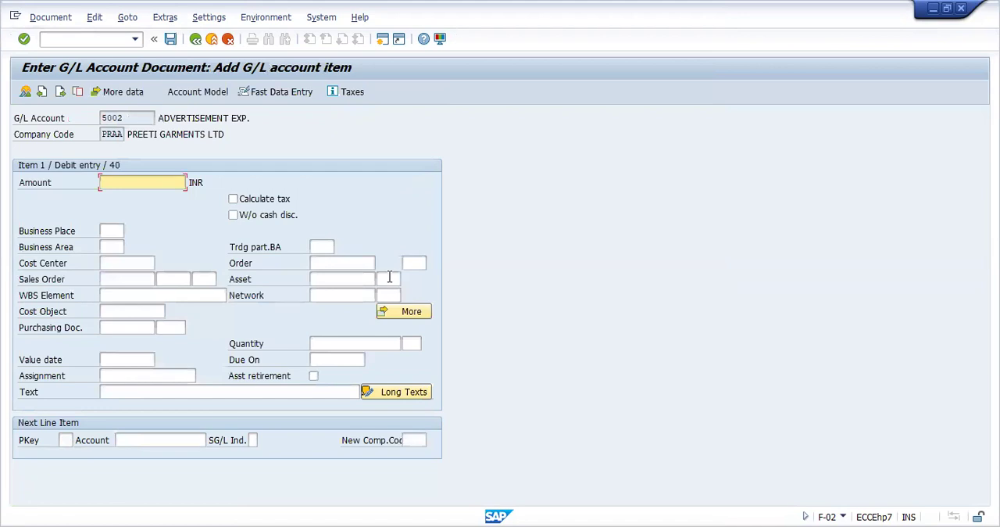
Enter the amount 25000 and the text ADVERTISMENT EXPENSE for the advertisement debit item
{"action": "type", "text": "25000"}
{"action": "left_click", "coordinate": [247, 395]}
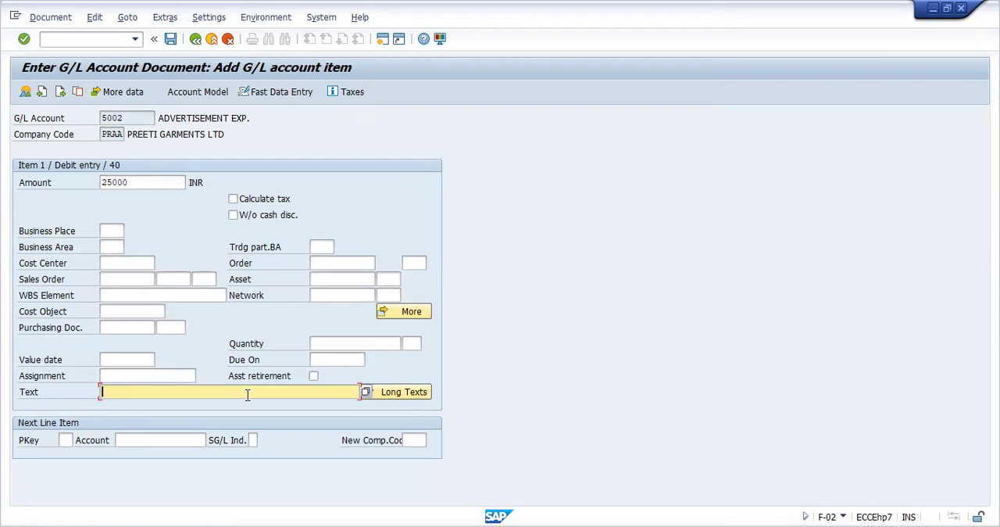
{"action": "type", "text": "A"}
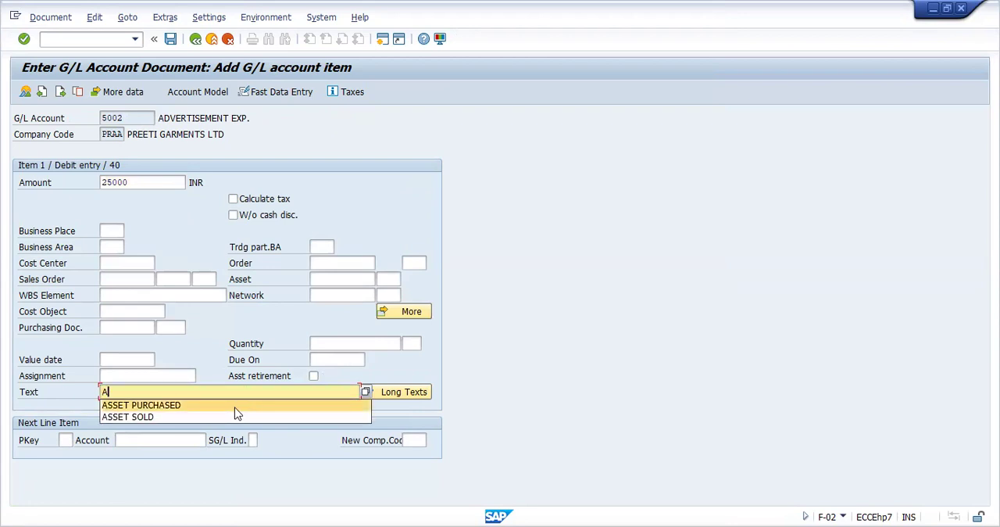
{"action": "type", "text": "DVERTIS"}
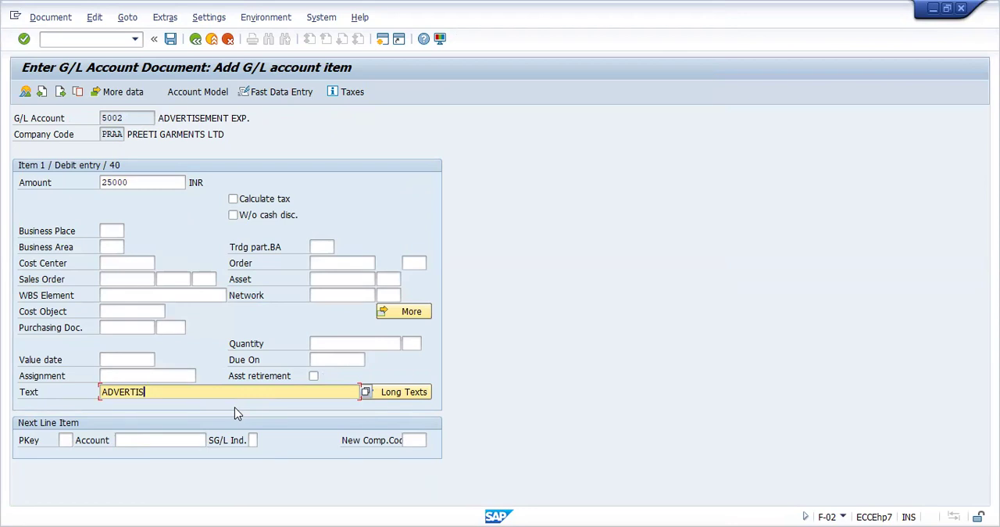
{"action": "type", "text": "EM"}
{"action": "key", "text": "BackSpace"}
{"action": "key", "text": "BackSpace"}
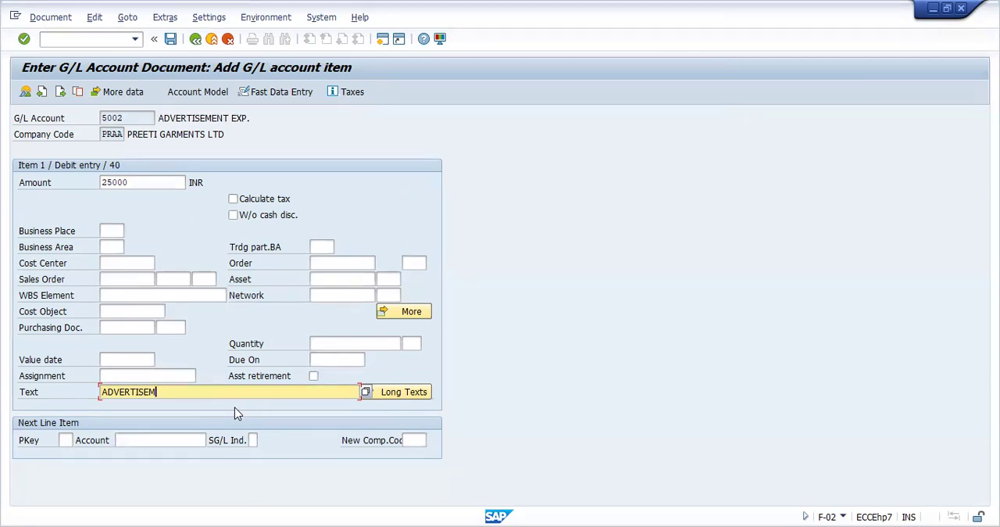
{"action": "type", "text": "ENT EXPENSE"}
{"action": "left_click", "coordinate": [148, 392]}
{"action": "key", "text": "BackSpace"}
Add a second line item with posting key 50 for bank account 2 and open it
{"action": "left_click", "coordinate": [67, 440]}
{"action": "type", "text": "50"}
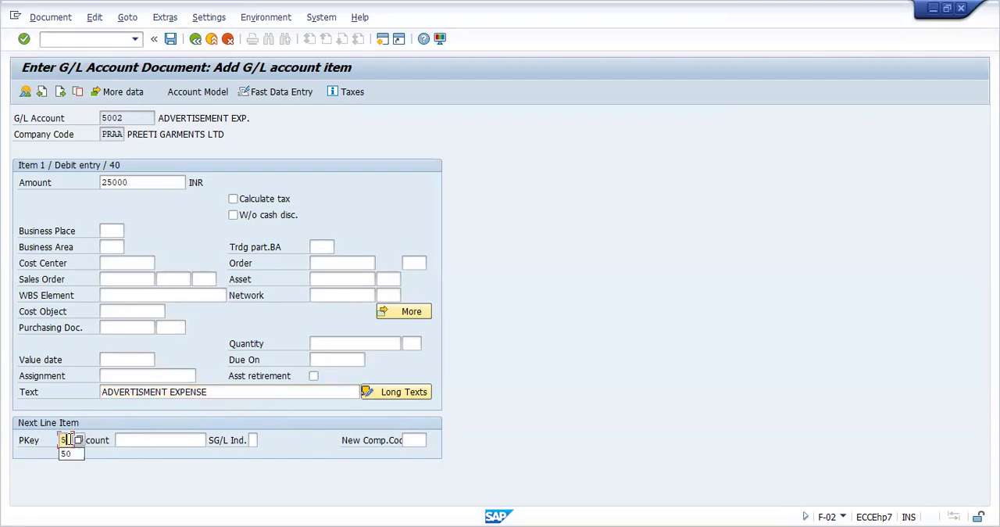
{"action": "left_click", "coordinate": [128, 439]}
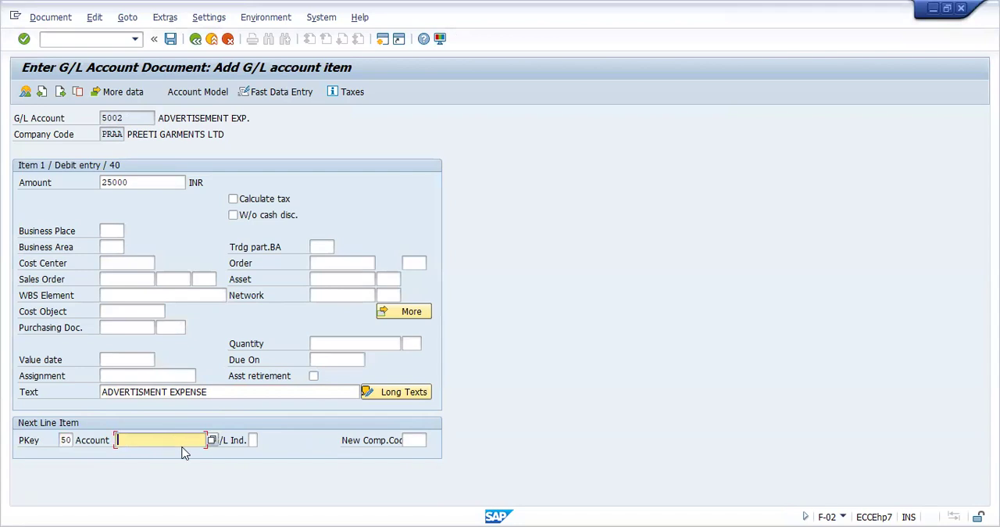
{"action": "type", "text": "1"}
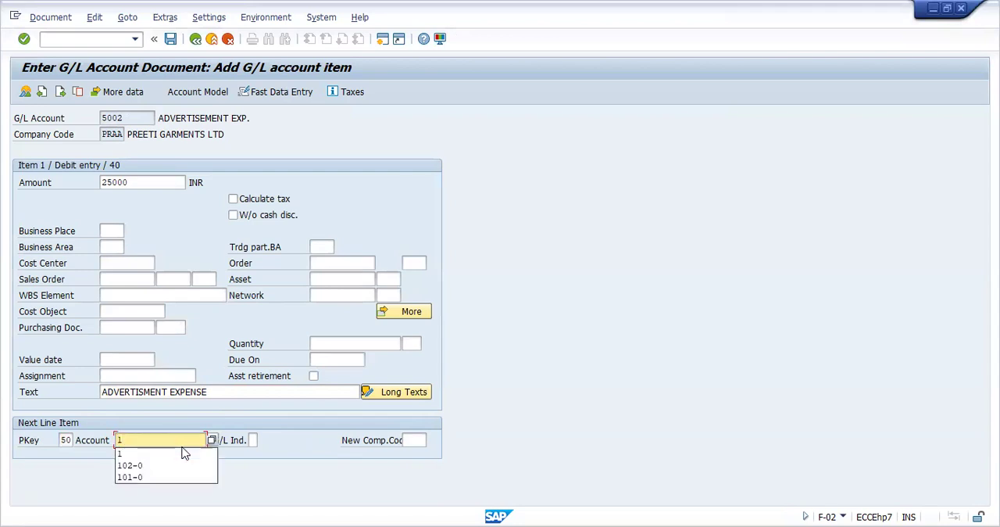
{"action": "key", "text": "BackSpace"}
{"action": "type", "text": "2"}
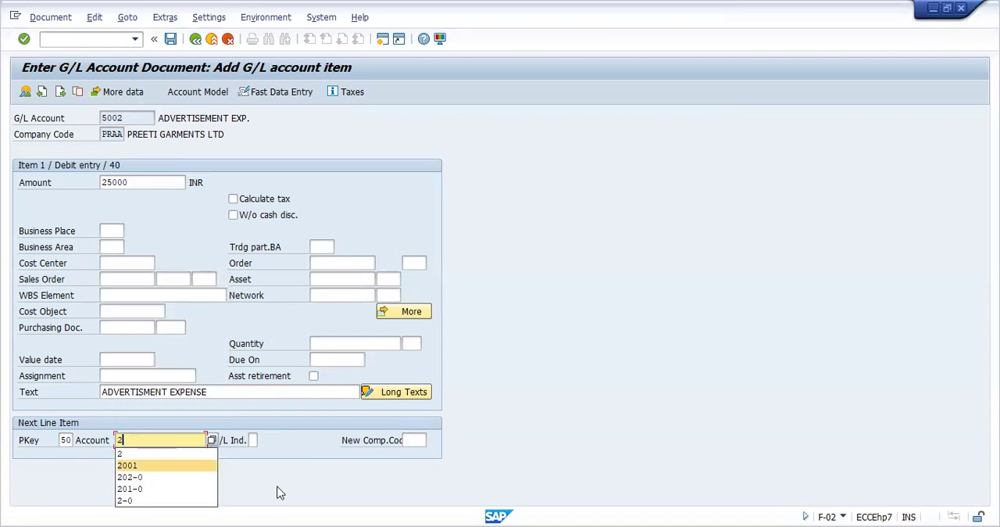
{"action": "key", "text": "Return"}
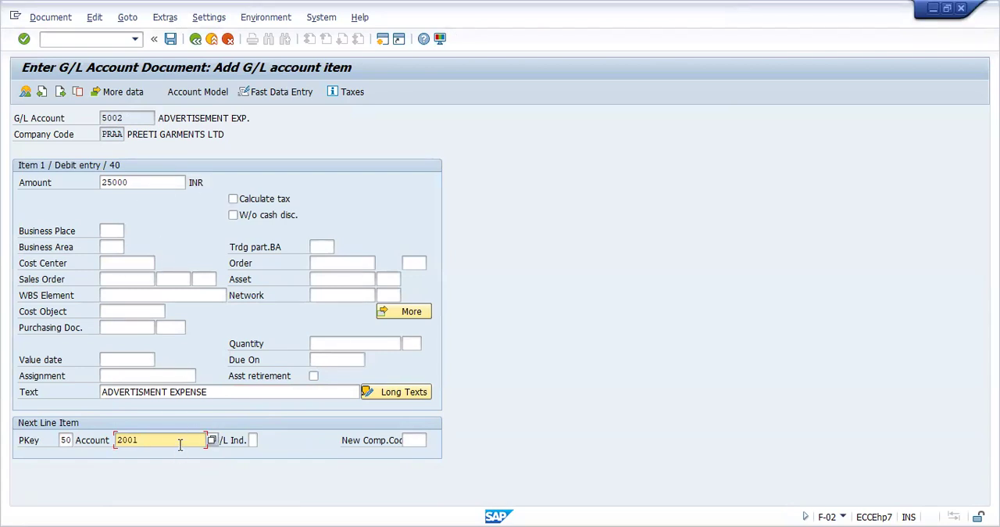
{"action": "key", "text": "BackSpace"}
{"action": "key", "text": "BackSpace"}
{"action": "key", "text": "BackSpace"}
{"action": "key", "text": "BackSpace"}
{"action": "type", "text": "2"}
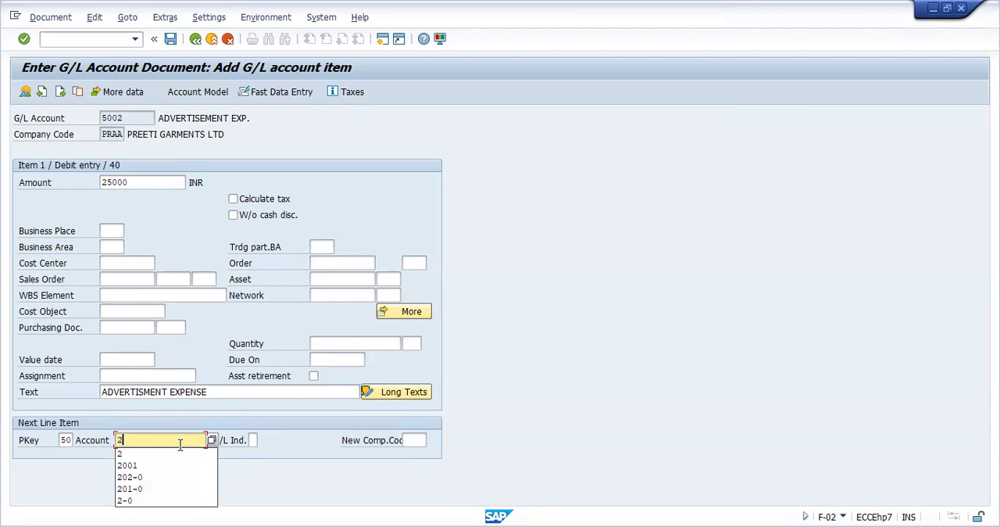
{"action": "key", "text": "Escape"}
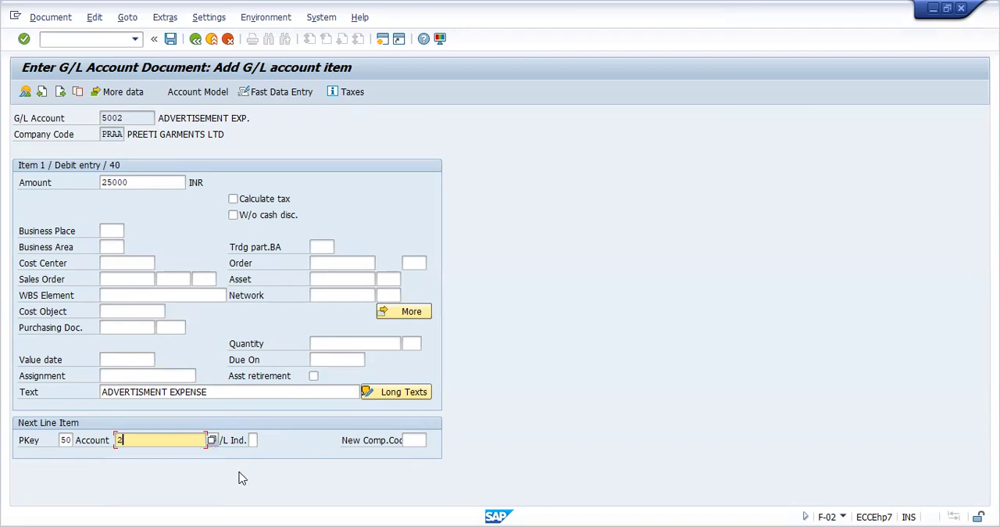
{"action": "key", "text": "Return"}
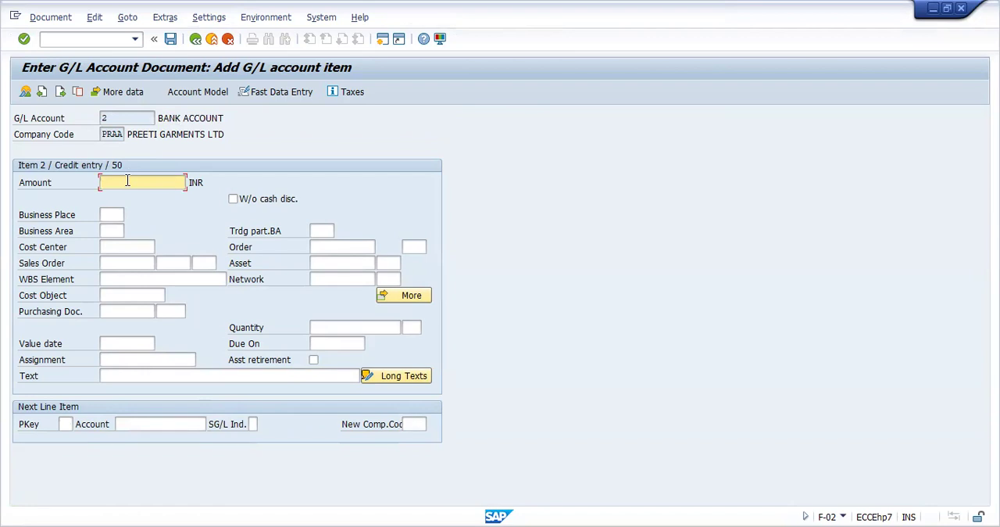
Fill the bank credit item with * as the amount and + as the text to copy the debit item's details
{"action": "type", "text": "*"}
{"action": "left_click", "coordinate": [125, 375]}
{"action": "type", "text": "+"}
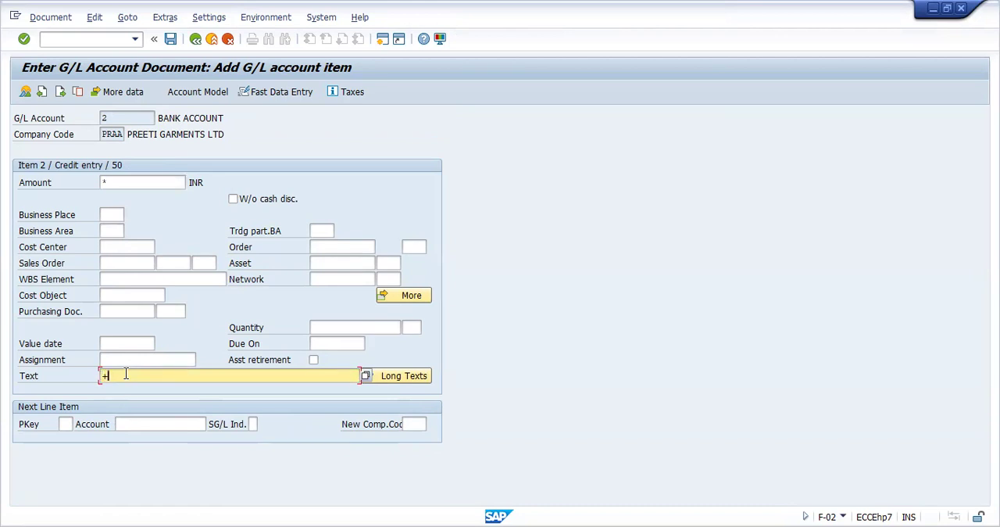
{"action": "key", "text": "Return"}
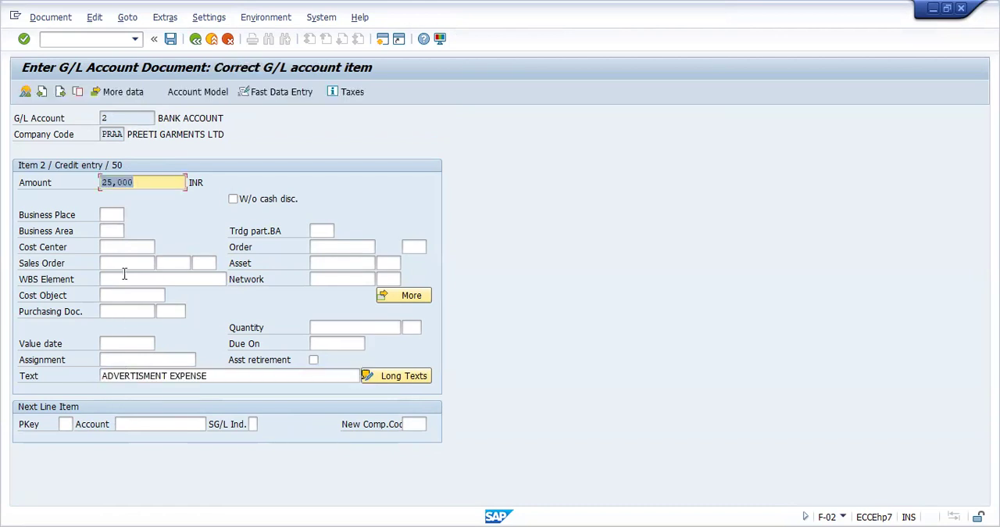
Simulate the advertisement expense document and post it
{"action": "left_click", "coordinate": [51, 18]}
{"action": "left_click", "coordinate": [60, 83]}
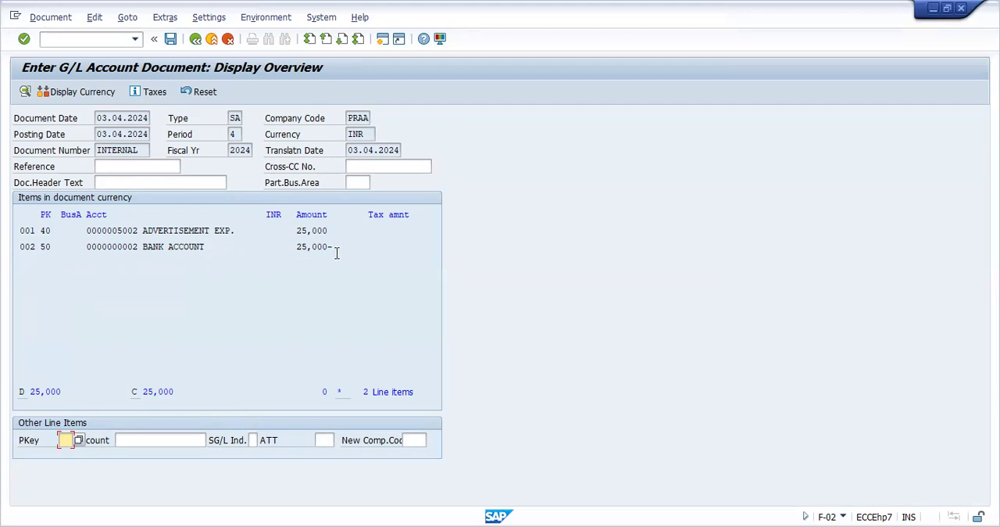
{"action": "left_click", "coordinate": [170, 41]}
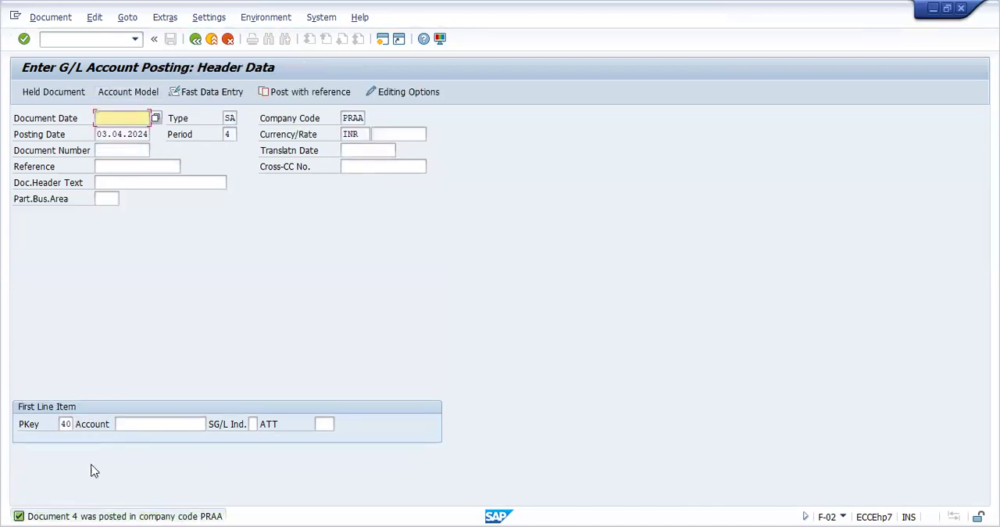
Display the document number range status of company code PRAA in FBN1 and check the number of range 01
{"action": "left_click", "coordinate": [134, 42]}
{"action": "left_click", "coordinate": [134, 39]}
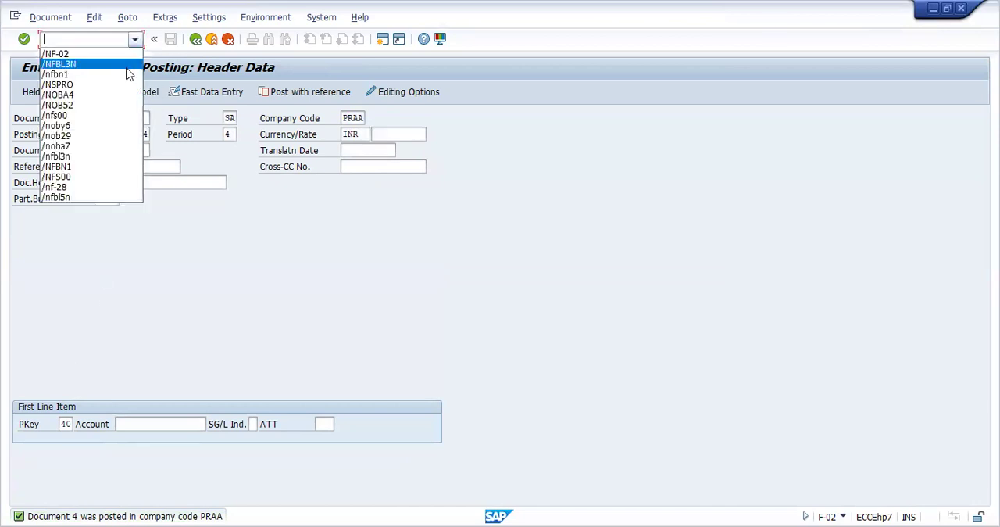
{"action": "left_click", "coordinate": [126, 76]}
{"action": "key", "text": "Return"}
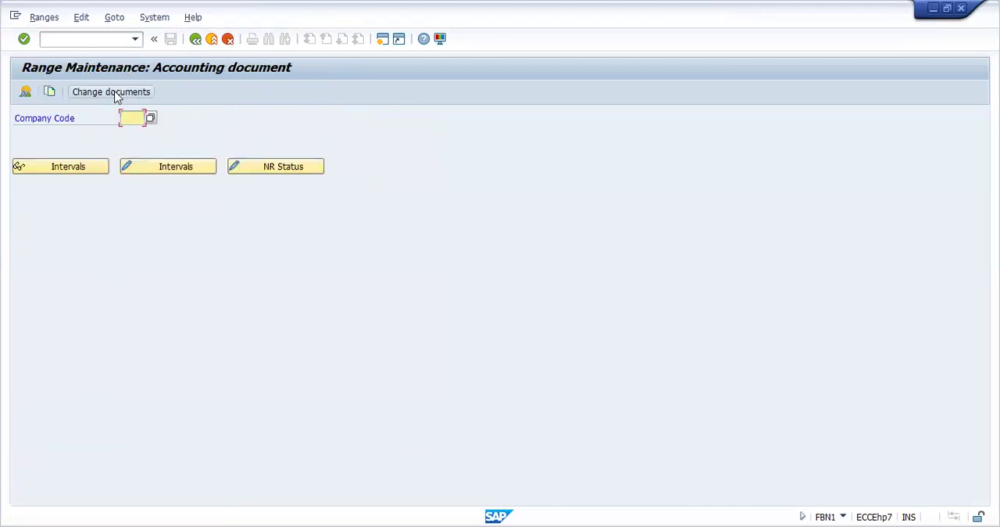
{"action": "type", "text": "FRAA"}
{"action": "left_click", "coordinate": [277, 178]}
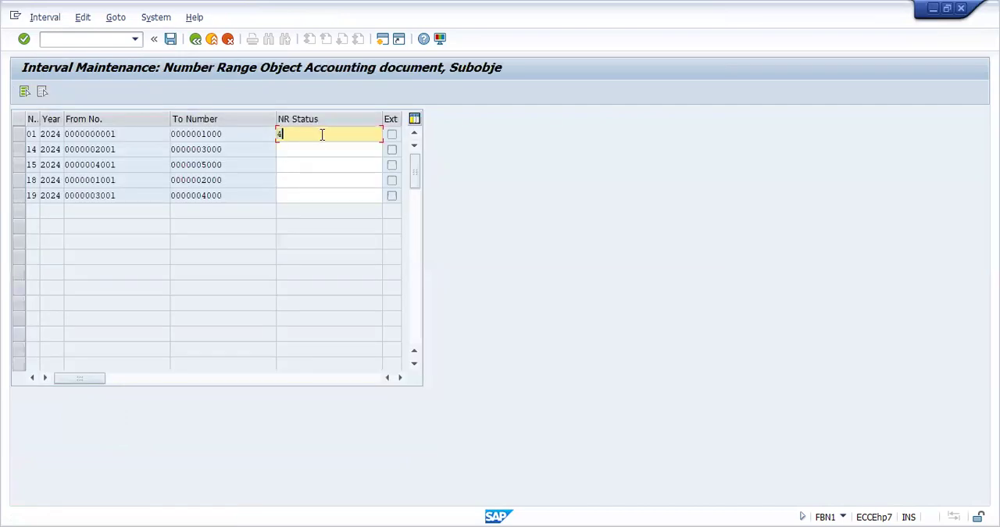
{"action": "left_click", "coordinate": [296, 150]}
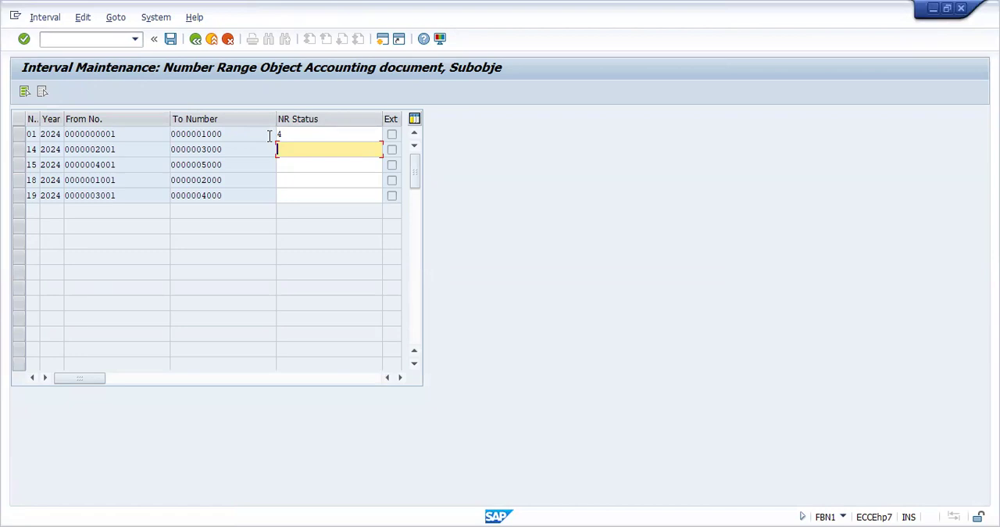
Display all items of every G/L account in company code PRAA with FBL3N, leaving the account selection empty
{"action": "left_click", "coordinate": [138, 45]}
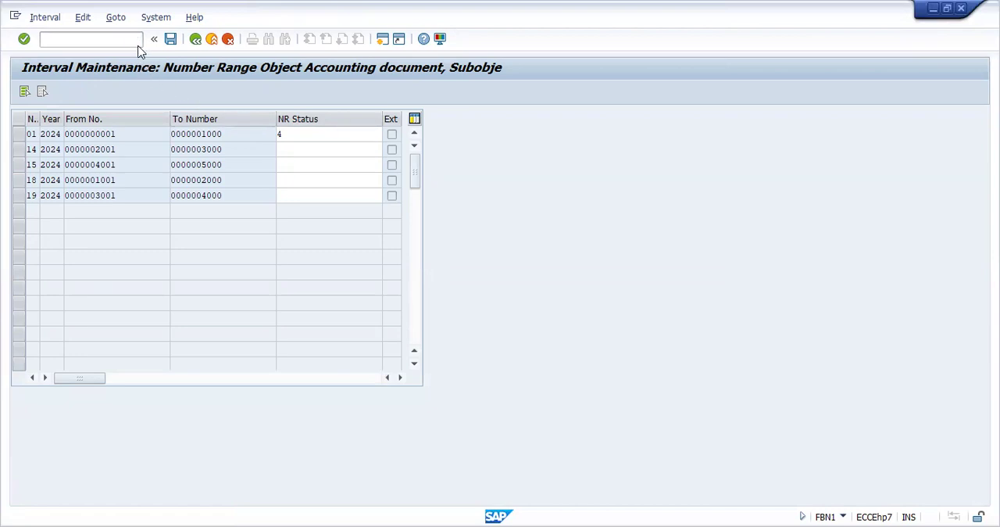
{"action": "left_click", "coordinate": [136, 39]}
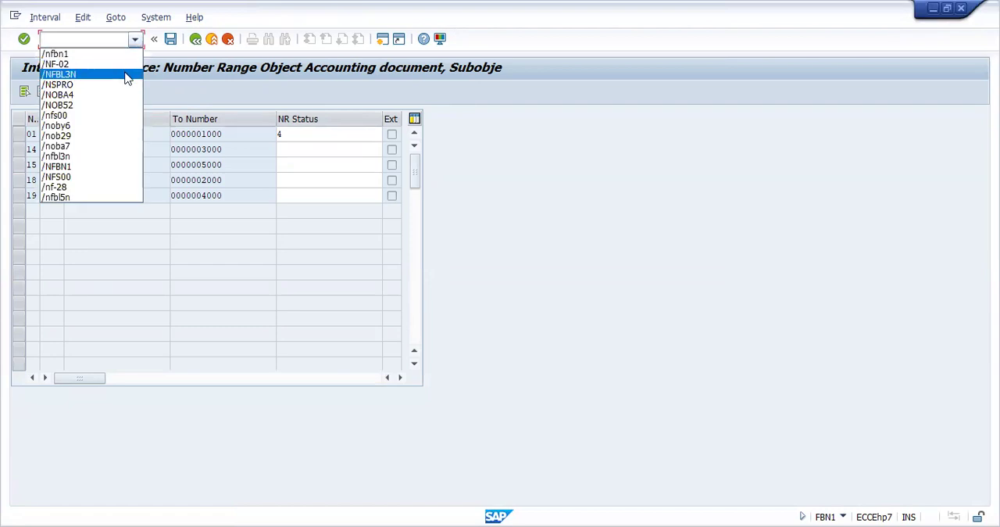
{"action": "left_click", "coordinate": [126, 74]}
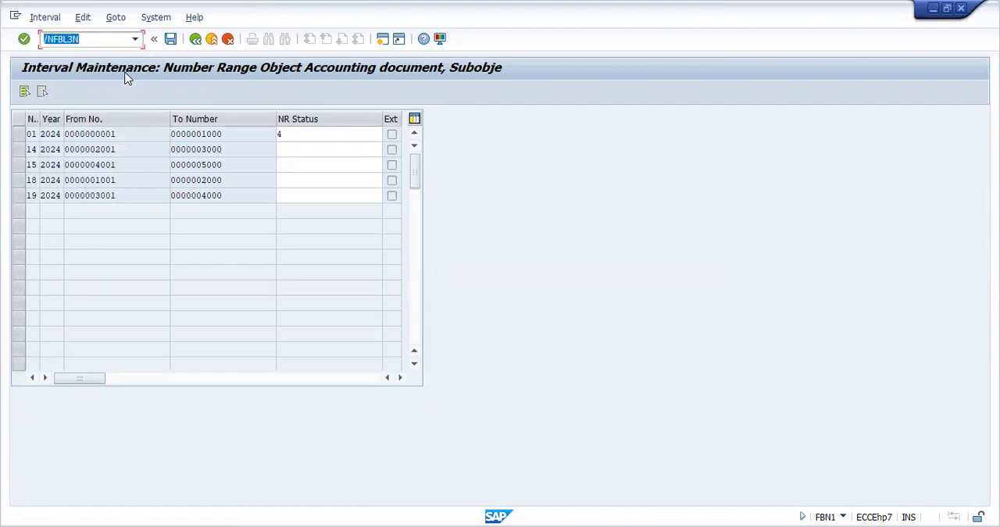
{"action": "key", "text": "Return"}
{"action": "key", "text": "Delete"}
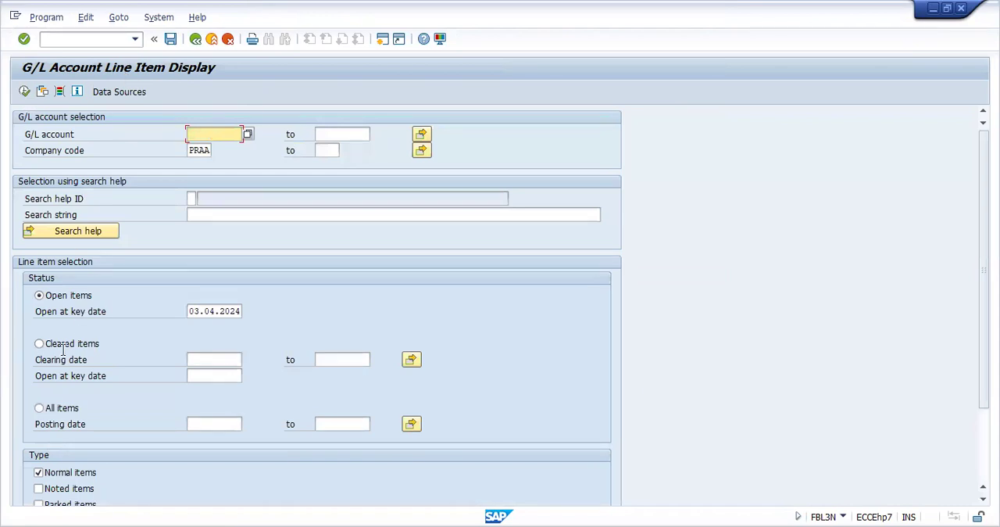
{"action": "left_click", "coordinate": [40, 408]}
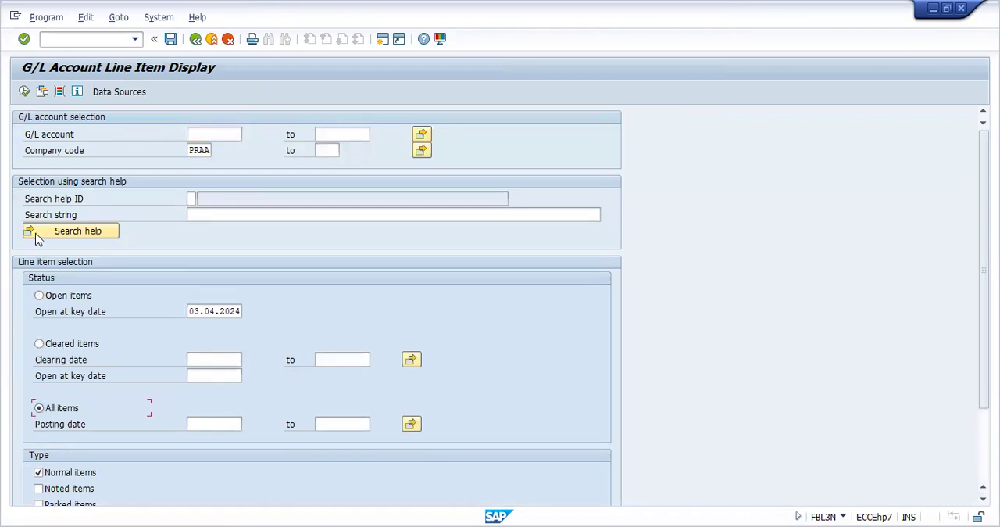
{"action": "left_click", "coordinate": [24, 91]}
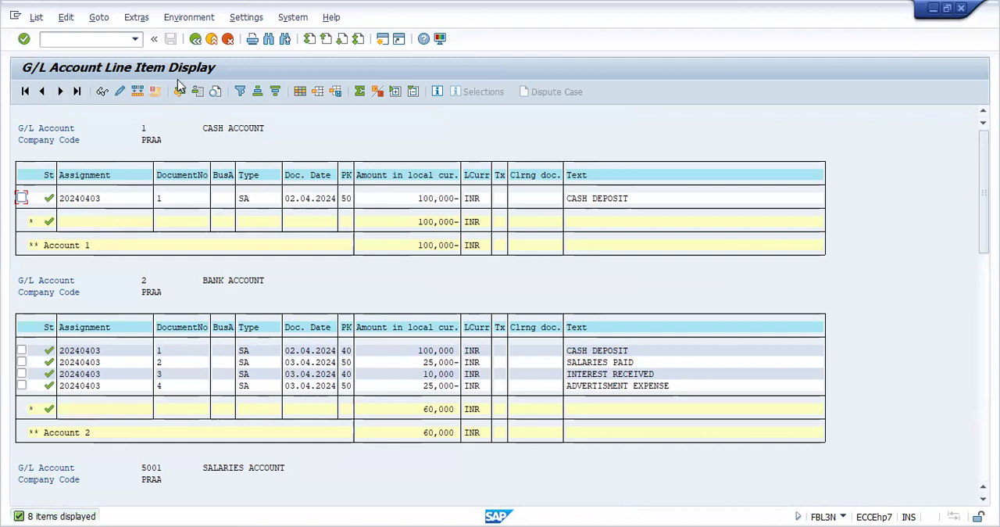
Display all line items of G/L account 2 alone and return to the selection screen
{"action": "left_click", "coordinate": [196, 39]}
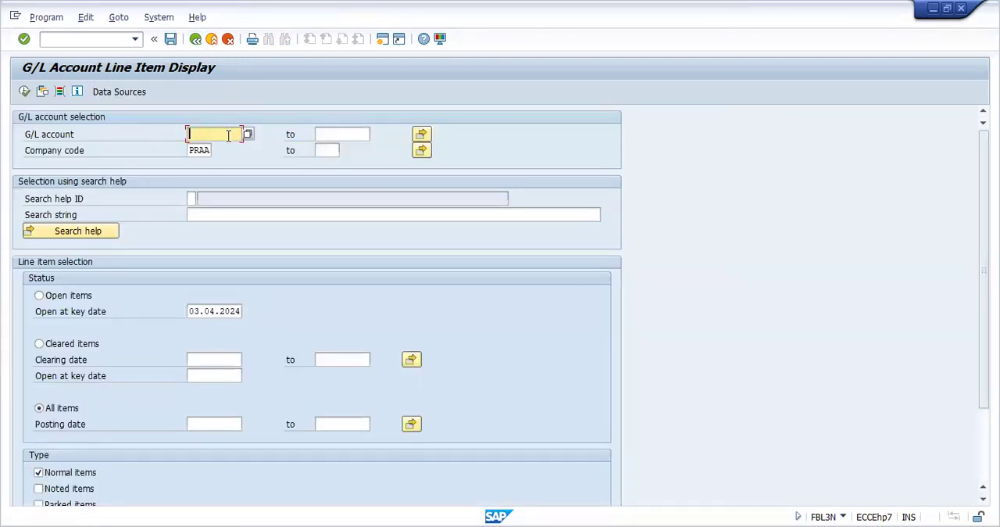
{"action": "type", "text": "2"}
{"action": "left_click", "coordinate": [212, 180]}
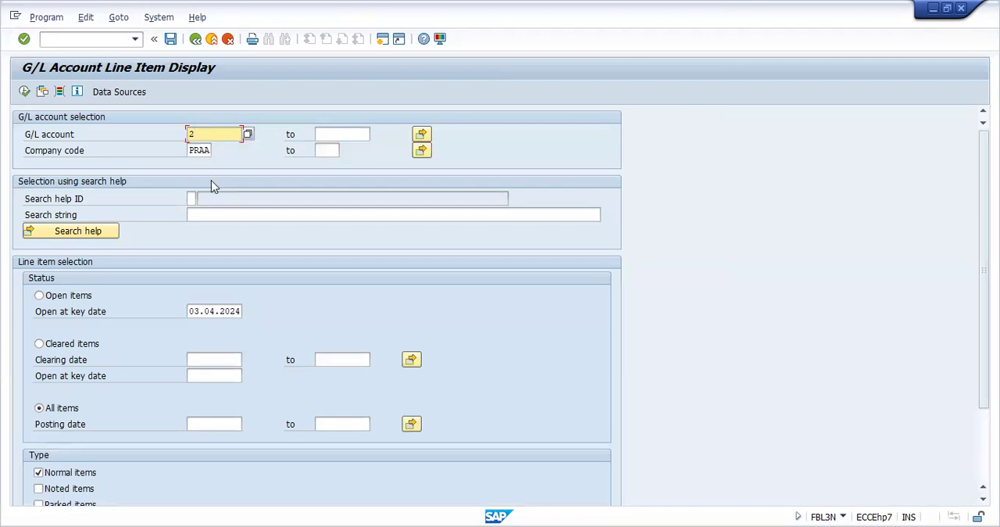
{"action": "left_click", "coordinate": [25, 92]}
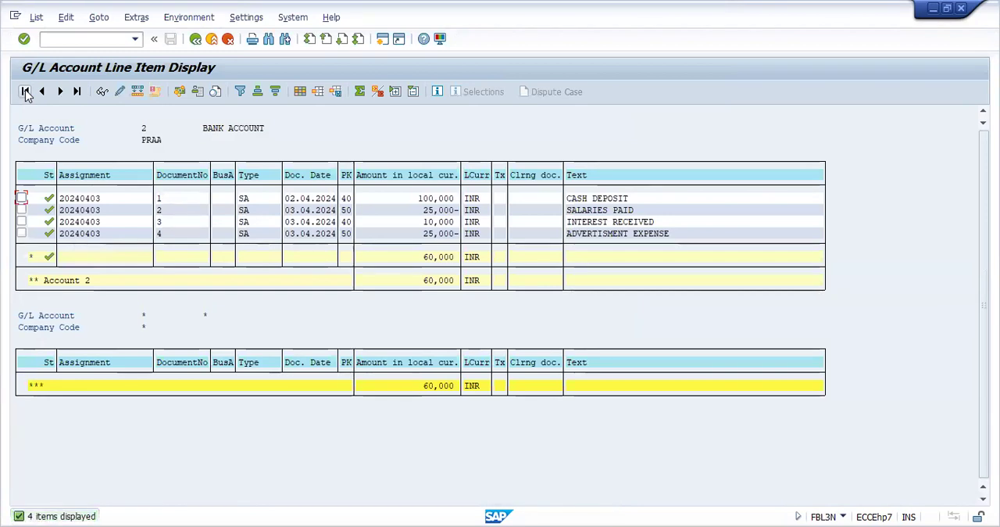
{"action": "left_click", "coordinate": [194, 43]}
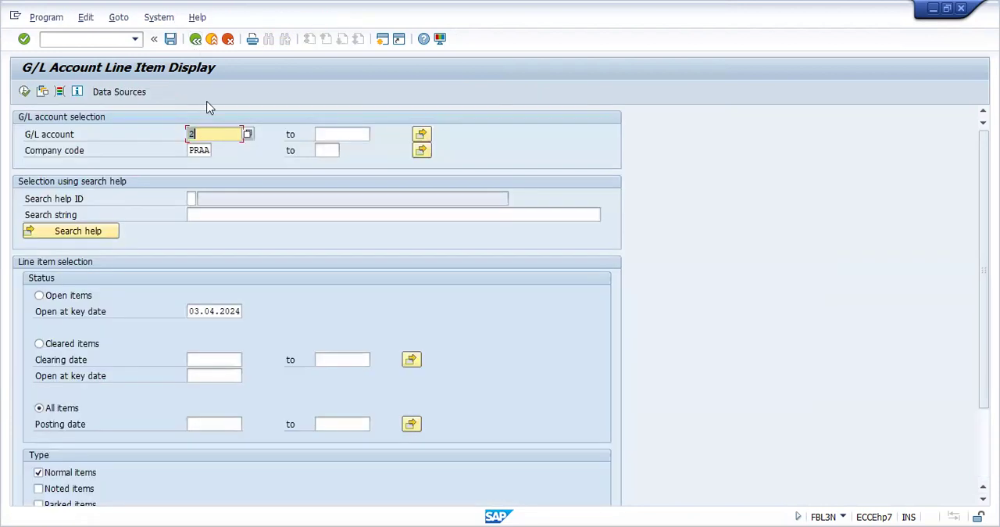
{"action": "key", "text": "BackSpace"}
{"action": "type", "text": "1"}
{"action": "key", "text": "Tab"}
{"action": "type", "text": "ALL"}
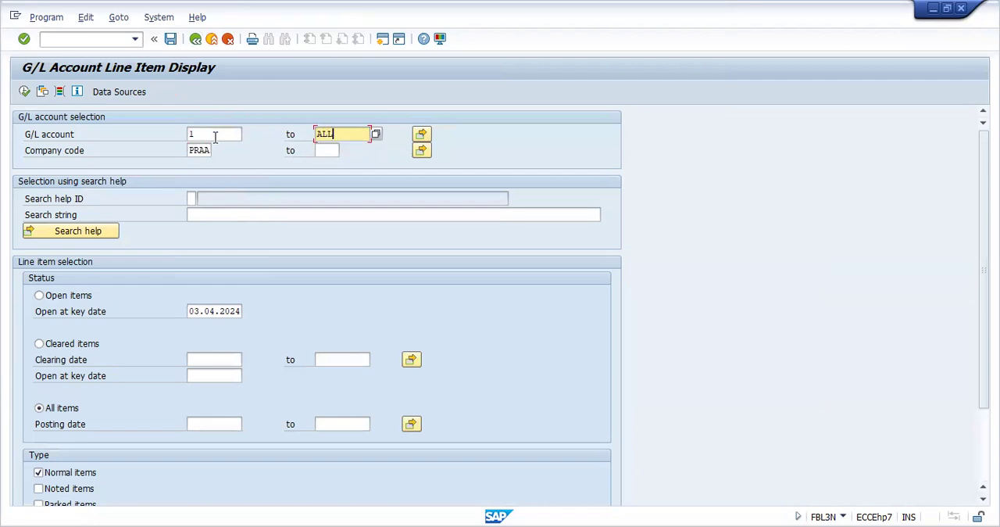
{"action": "key", "text": "BackSpace"}
{"action": "key", "text": "BackSpace"}
{"action": "key", "text": "BackSpace"}
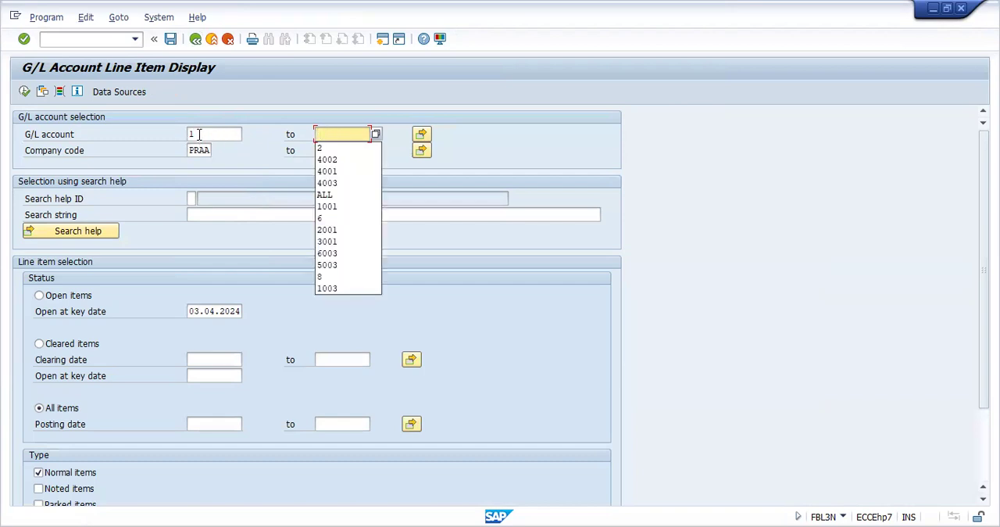
Clear the G/L account selection, display all items again and review the bank, salaries, advertisement and interest accounts
{"action": "left_click", "coordinate": [198, 135]}
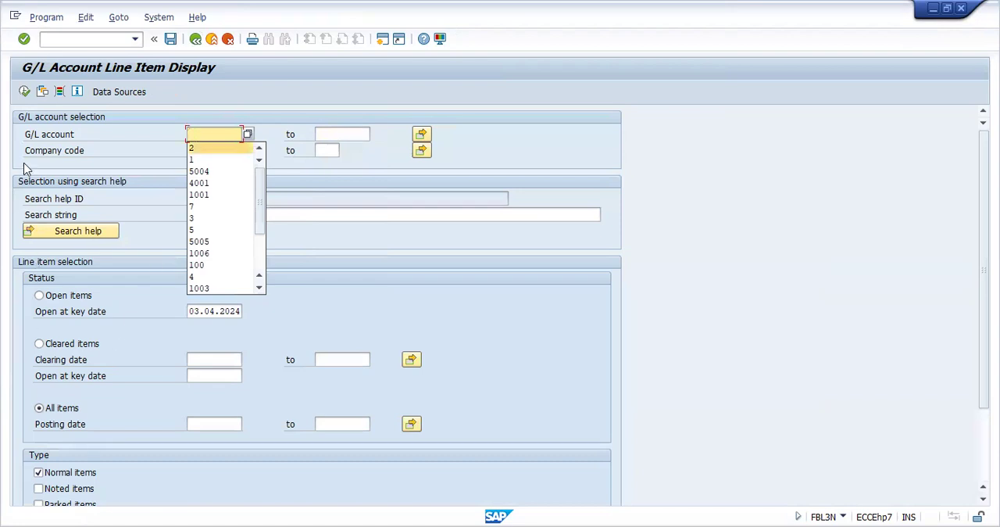
{"action": "left_click", "coordinate": [24, 93]}
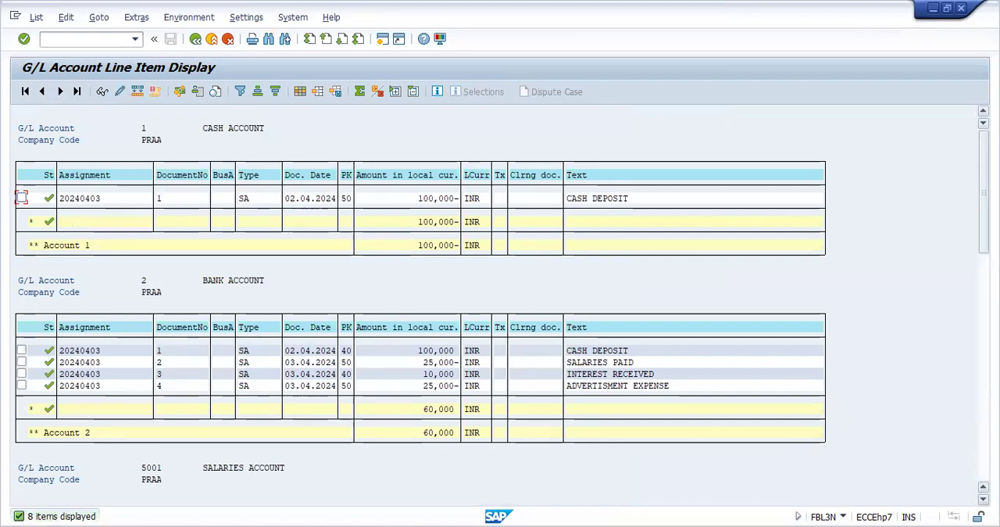
{"action": "scroll", "coordinate": [500, 313], "scroll_direction": "down", "scroll_amount": 3}
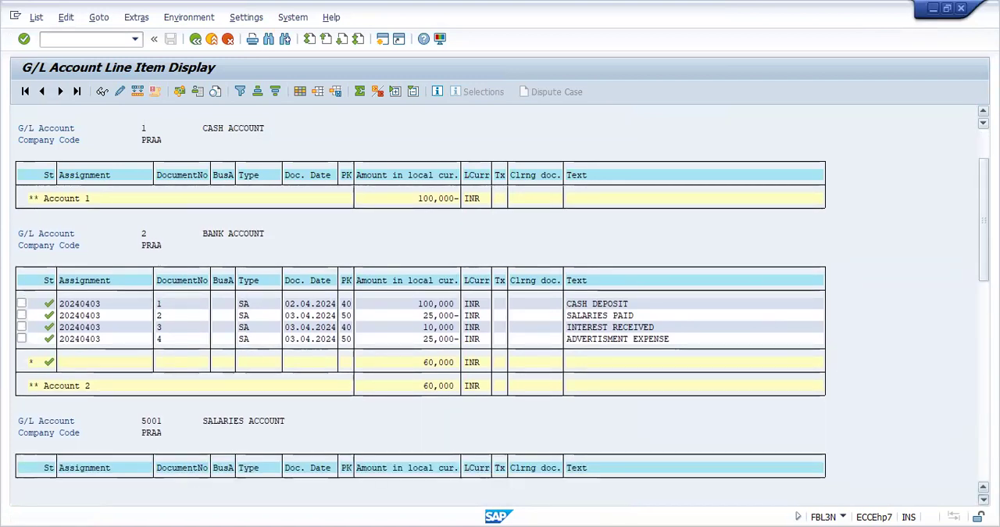
{"action": "scroll", "coordinate": [500, 313], "scroll_direction": "down", "scroll_amount": 3}
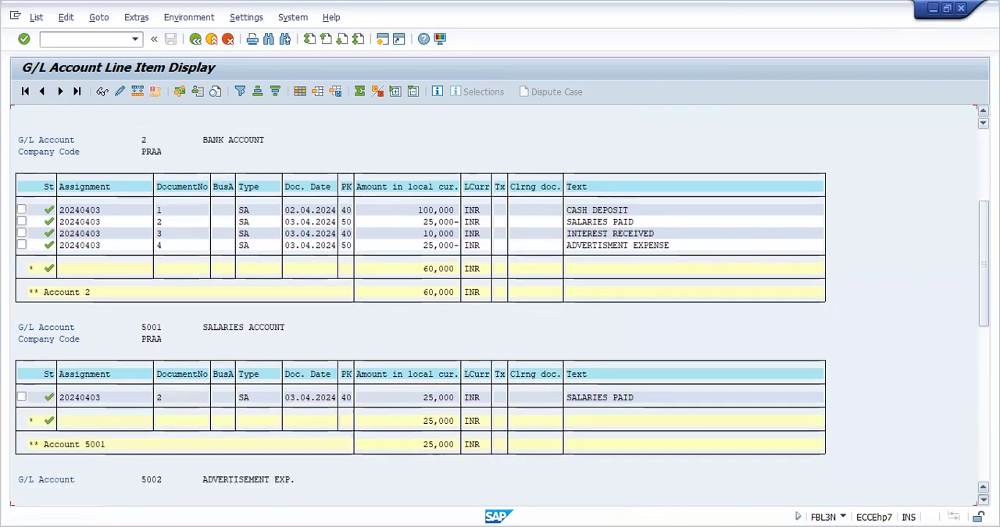
{"action": "scroll", "coordinate": [501, 313], "scroll_direction": "down", "scroll_amount": 3}
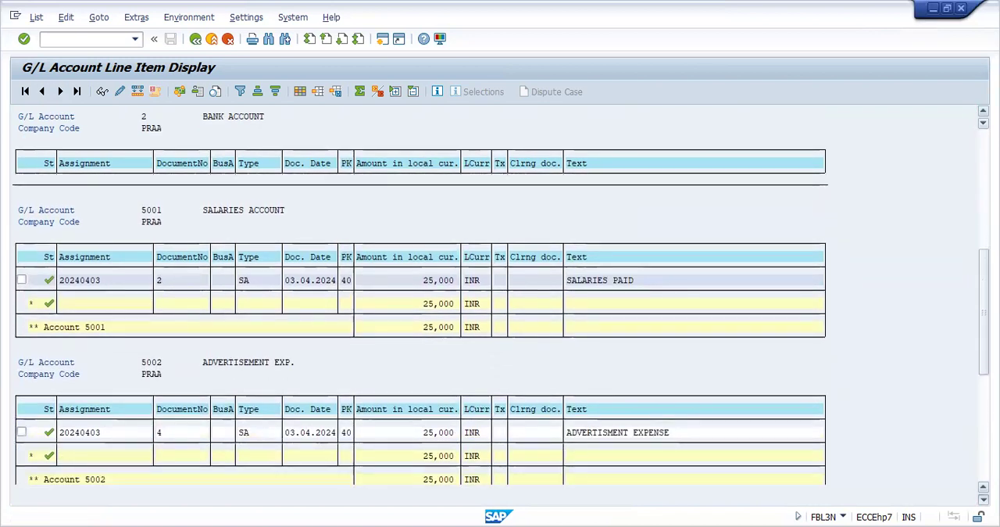
{"action": "scroll", "coordinate": [826, 424], "scroll_direction": "down", "scroll_amount": 3}
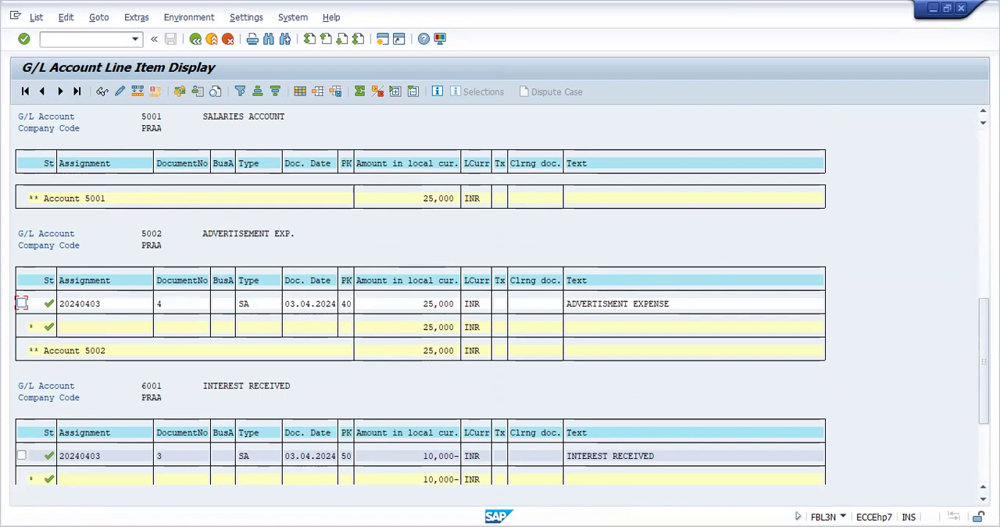
{"action": "left_click", "coordinate": [983, 111]}
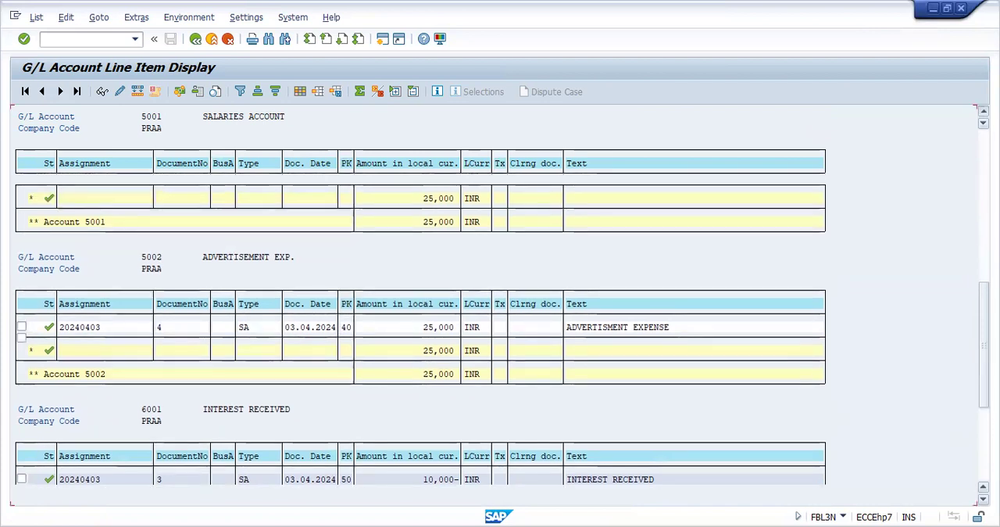
{"action": "left_click", "coordinate": [983, 111]}
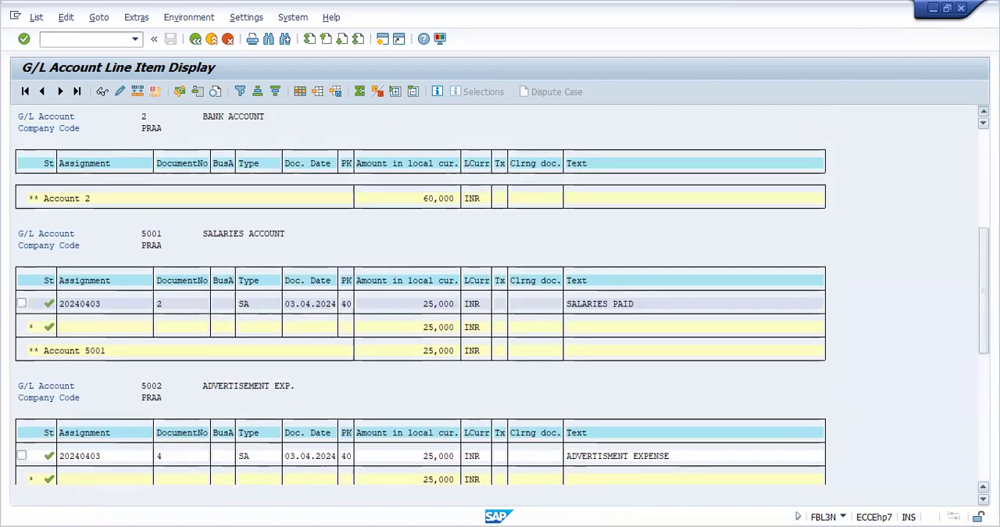
{"action": "left_click", "coordinate": [983, 111]}
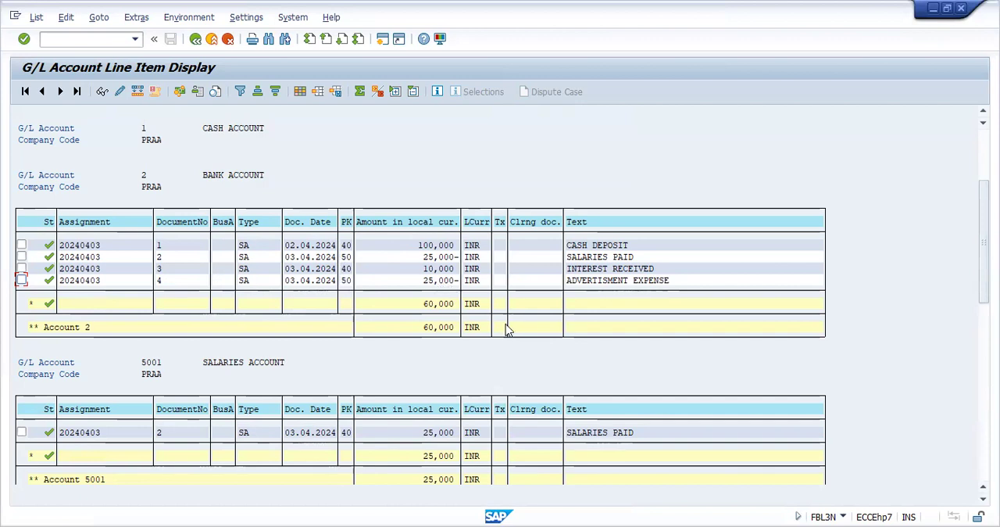
{"action": "left_click", "coordinate": [983, 375]}
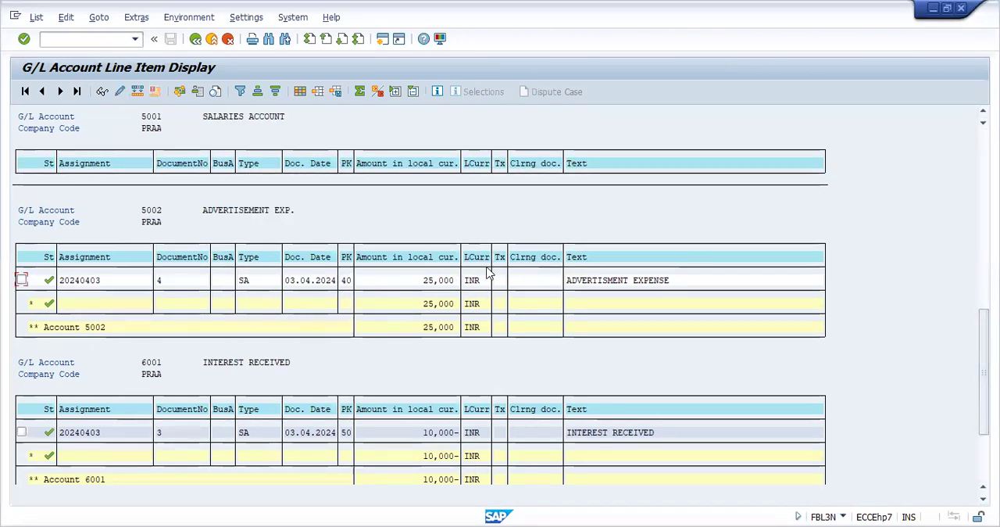